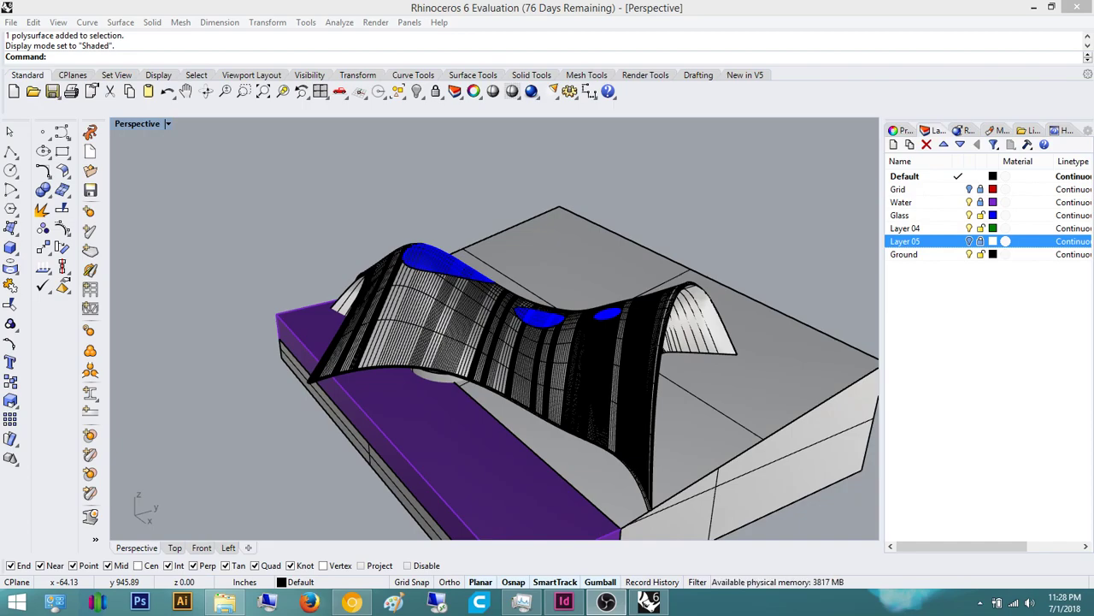
Turn on Layer 05 and inspect its grid lines on the ground around the building from several angles
{"action": "right_click_drag", "start_coordinate": [389, 378], "coordinate": [145, 335]}
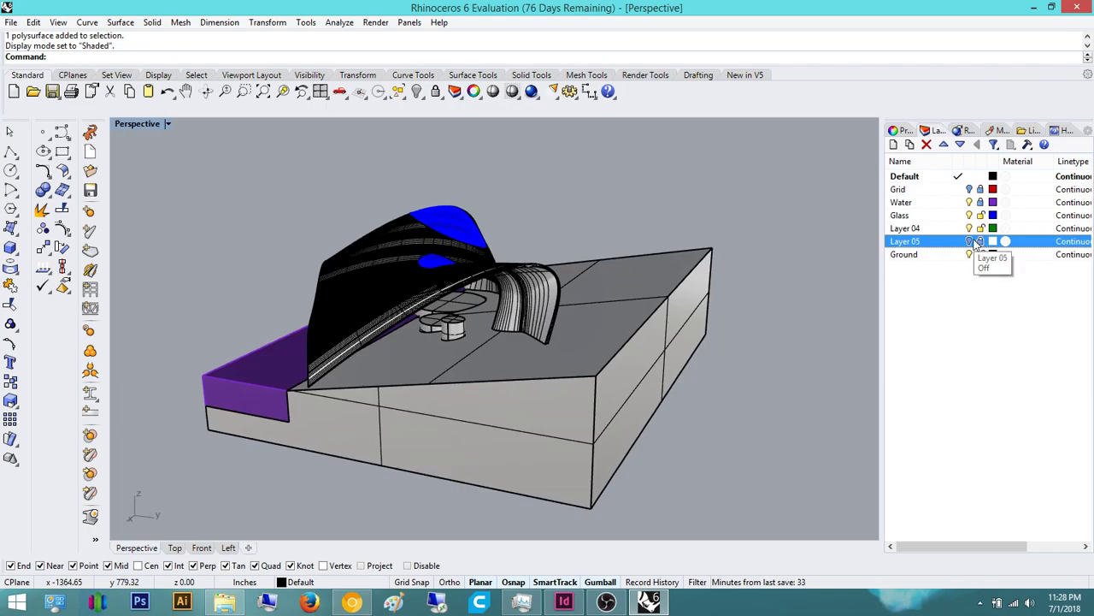
{"action": "left_click", "coordinate": [971, 241]}
{"action": "right_click_drag", "start_coordinate": [627, 268], "coordinate": [542, 301]}
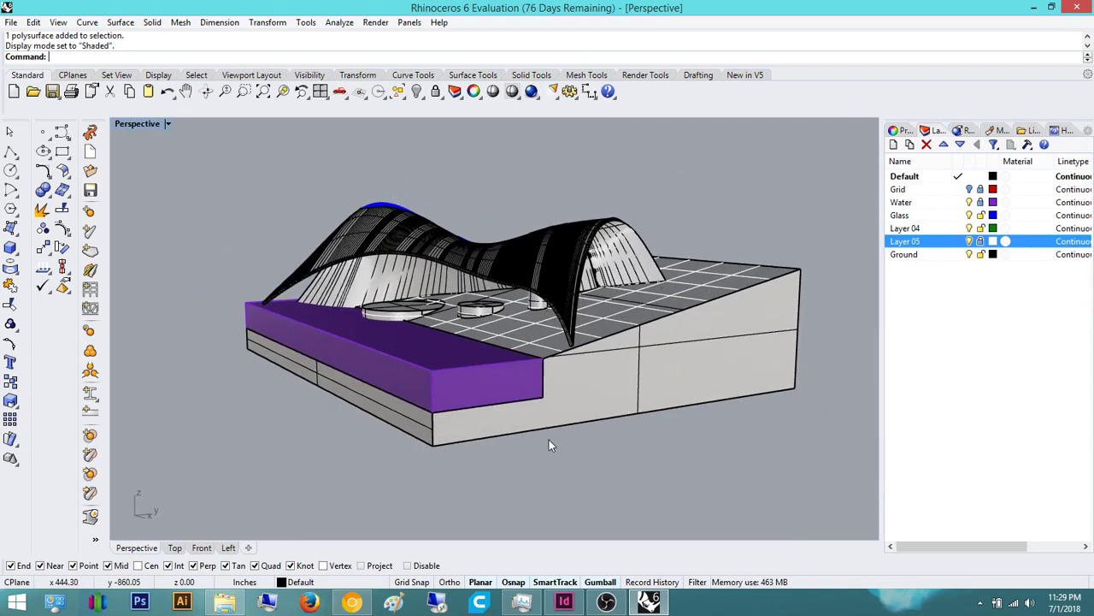
{"action": "right_click_drag", "start_coordinate": [684, 333], "coordinate": [683, 310]}
{"action": "right_click_drag", "start_coordinate": [598, 312], "coordinate": [568, 300]}
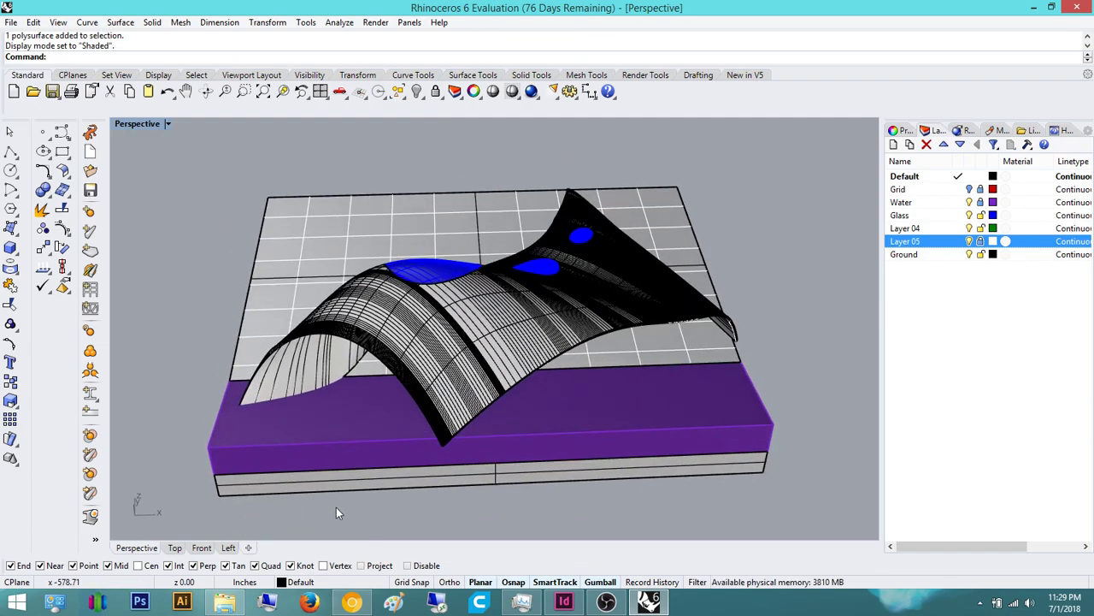
Switch to the Top view, unlock Layer 05, and select the entire model including the grid curves
{"action": "left_click", "coordinate": [176, 547]}
{"action": "scroll", "coordinate": [436, 137], "scroll_direction": "down", "scroll_amount": 4}
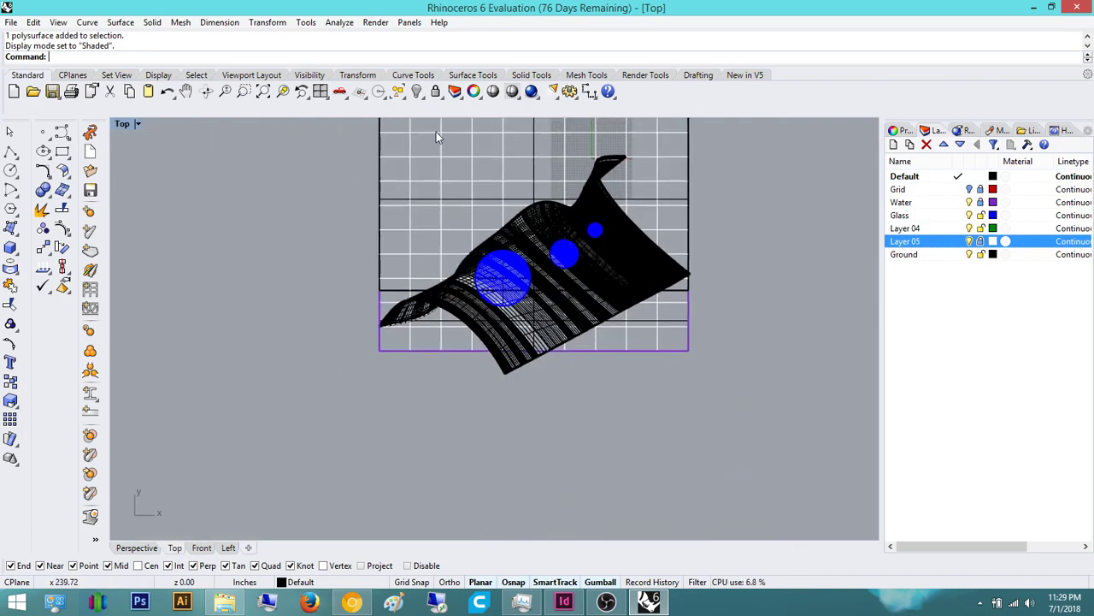
{"action": "right_click_drag", "start_coordinate": [488, 296], "coordinate": [416, 378]}
{"action": "right_click_drag", "start_coordinate": [347, 485], "coordinate": [306, 495]}
{"action": "left_click_drag", "start_coordinate": [704, 504], "coordinate": [206, 159]}
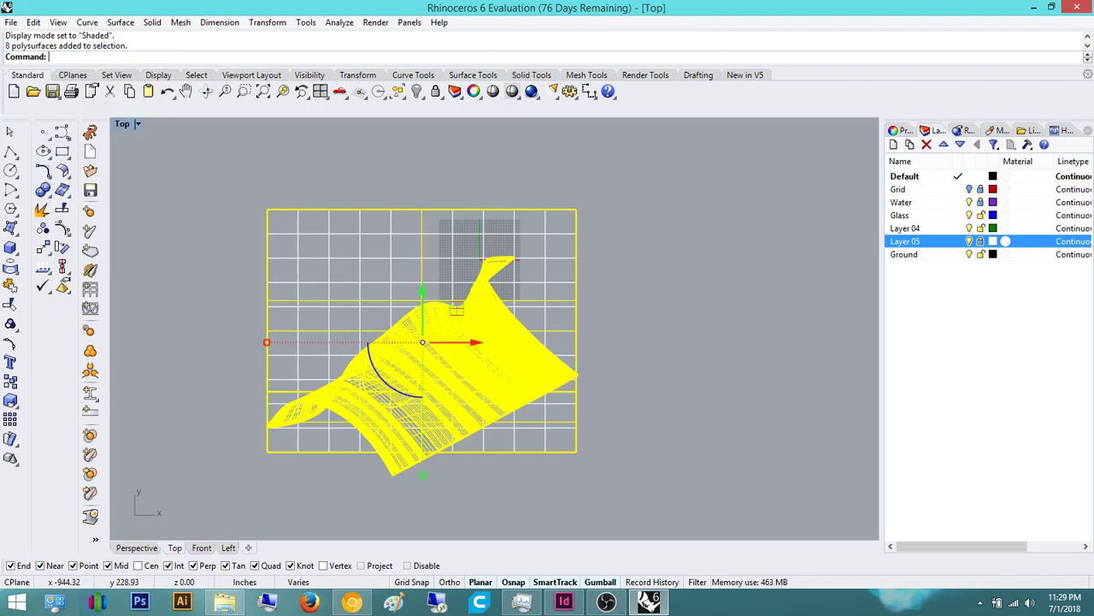
{"action": "left_click", "coordinate": [980, 242]}
{"action": "left_click", "coordinate": [763, 264]}
{"action": "right_click_drag", "start_coordinate": [754, 401], "coordinate": [781, 342]}
{"action": "scroll", "coordinate": [767, 348], "scroll_direction": "down", "scroll_amount": 6}
{"action": "left_click_drag", "start_coordinate": [772, 421], "coordinate": [496, 209]}
{"action": "scroll", "coordinate": [658, 333], "scroll_direction": "up", "scroll_amount": 2}
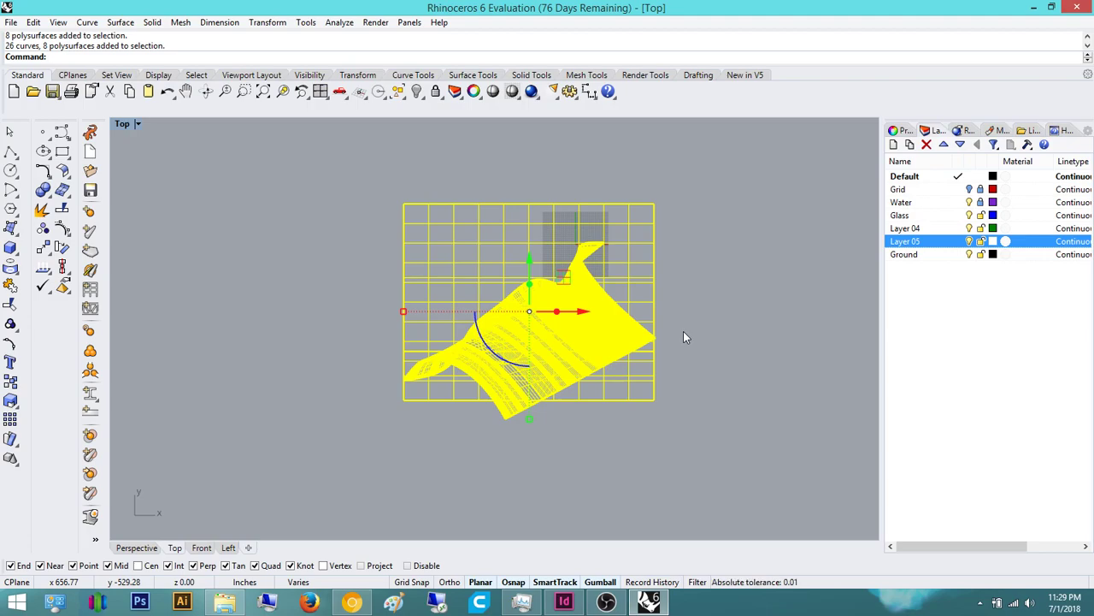
Check the document's model unit settings and leave them as they are
{"action": "type", "text": "s"}
{"action": "key", "text": "Return"}
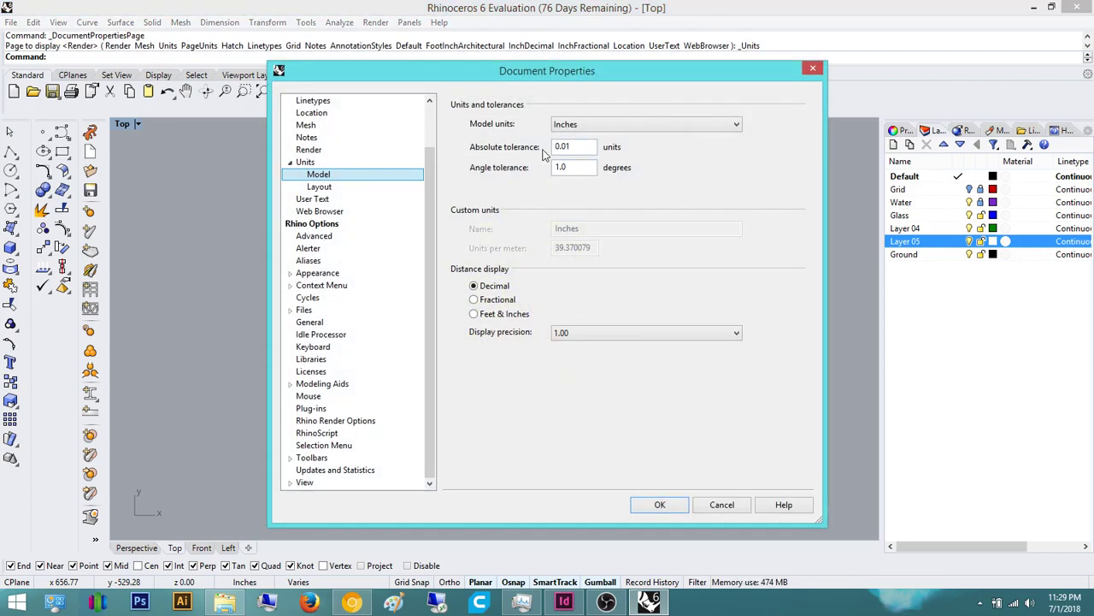
{"action": "left_click", "coordinate": [813, 72]}
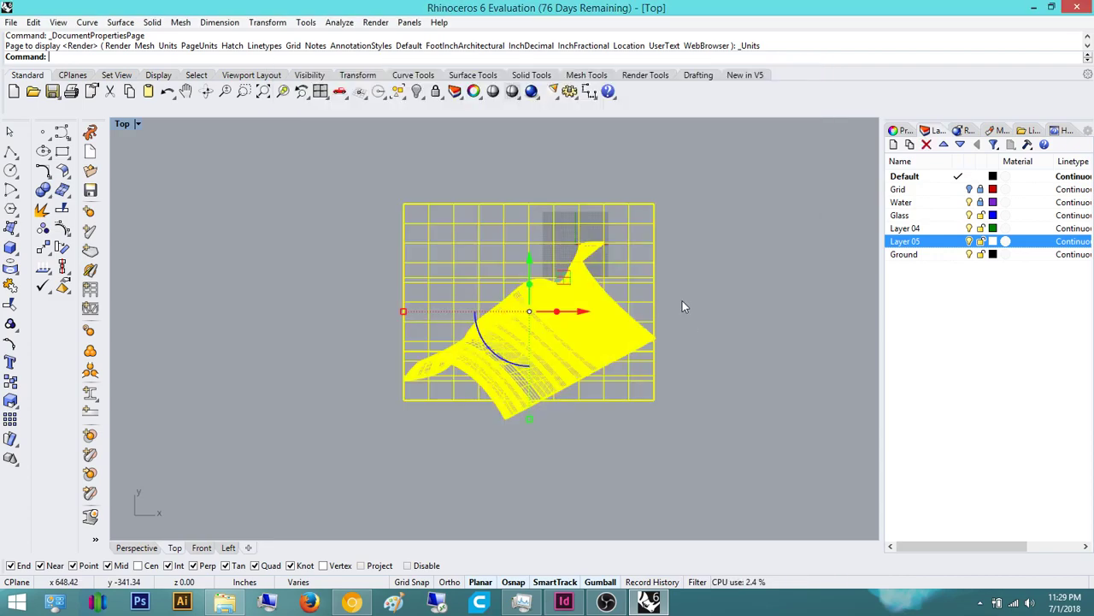
Run Make2D on the selected model from the Top view with View projection, maintaining source layers and grouping the output on layer Make2D
{"action": "type", "text": "ake"}
{"action": "key", "text": "Return"}
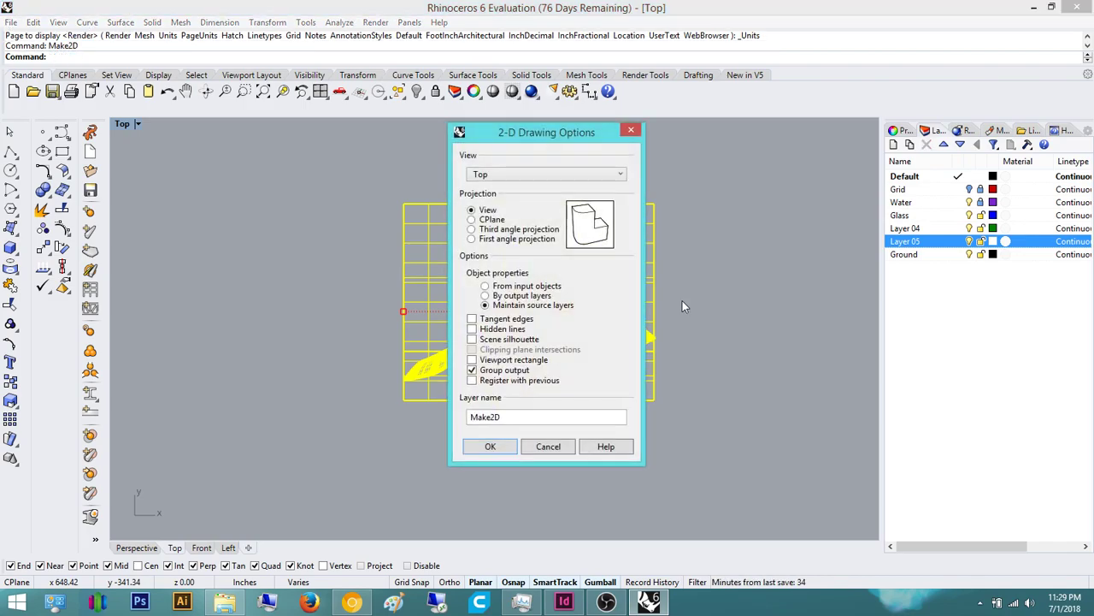
{"action": "mouse_move", "coordinate": [567, 139]}
{"action": "left_mouse_down"}
{"action": "mouse_move", "coordinate": [928, 153]}
{"action": "mouse_move", "coordinate": [806, 135]}
{"action": "left_mouse_up"}
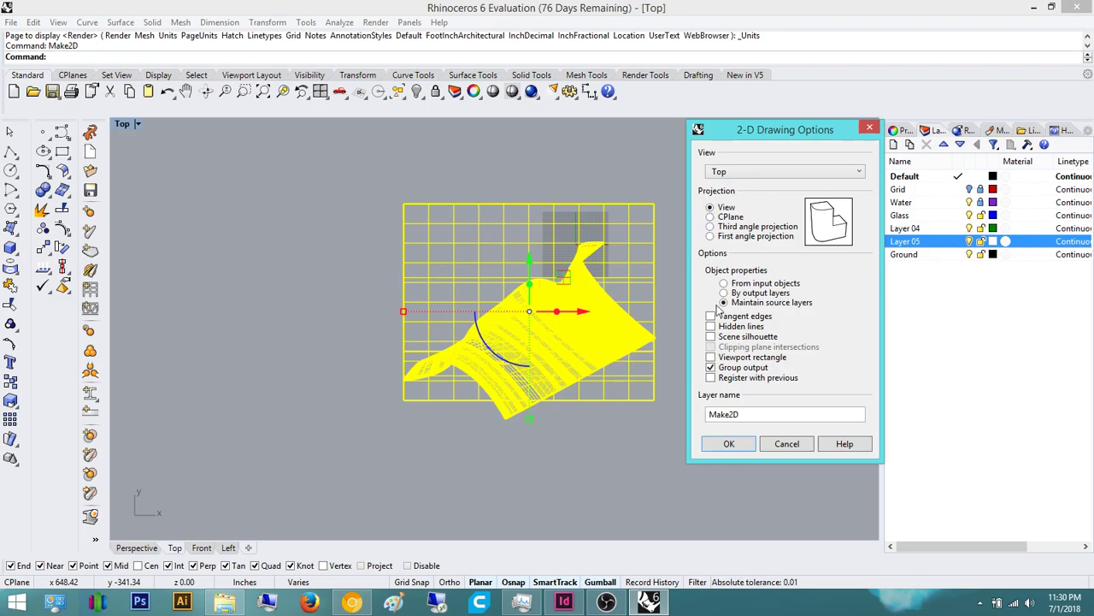
{"action": "left_click", "coordinate": [729, 442]}
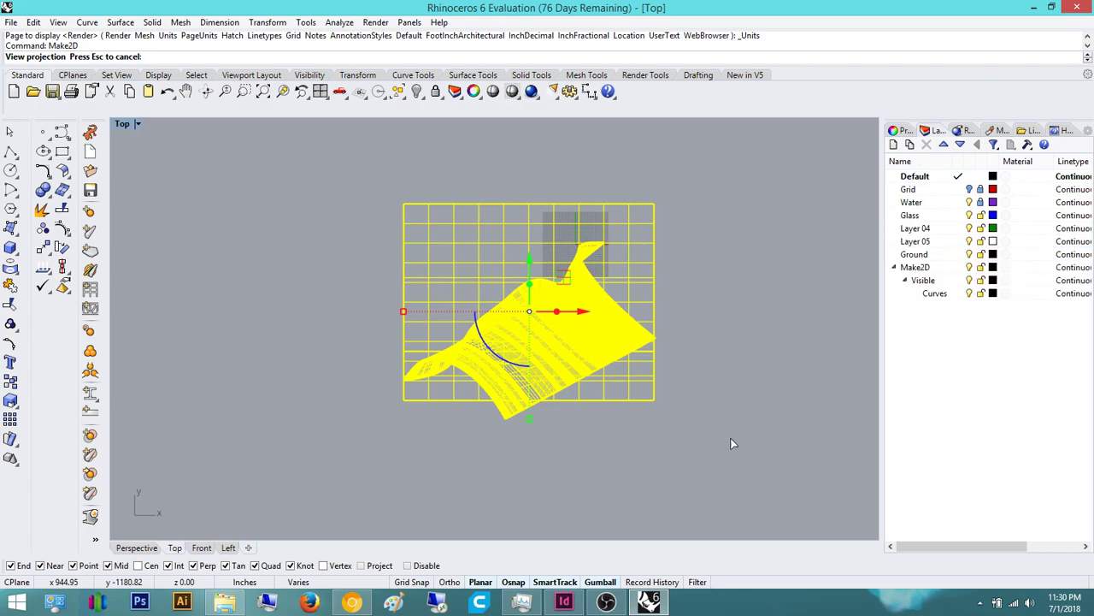
Examine the generated 2D linework in the Perspective view and compare it with the 3D model in the Top view
{"action": "left_click", "coordinate": [136, 547]}
{"action": "scroll", "coordinate": [417, 317], "scroll_direction": "down", "scroll_amount": 3}
{"action": "scroll", "coordinate": [417, 318], "scroll_direction": "down", "scroll_amount": 2}
{"action": "scroll", "coordinate": [574, 323], "scroll_direction": "up", "scroll_amount": 8}
{"action": "scroll", "coordinate": [383, 305], "scroll_direction": "down", "scroll_amount": 2}
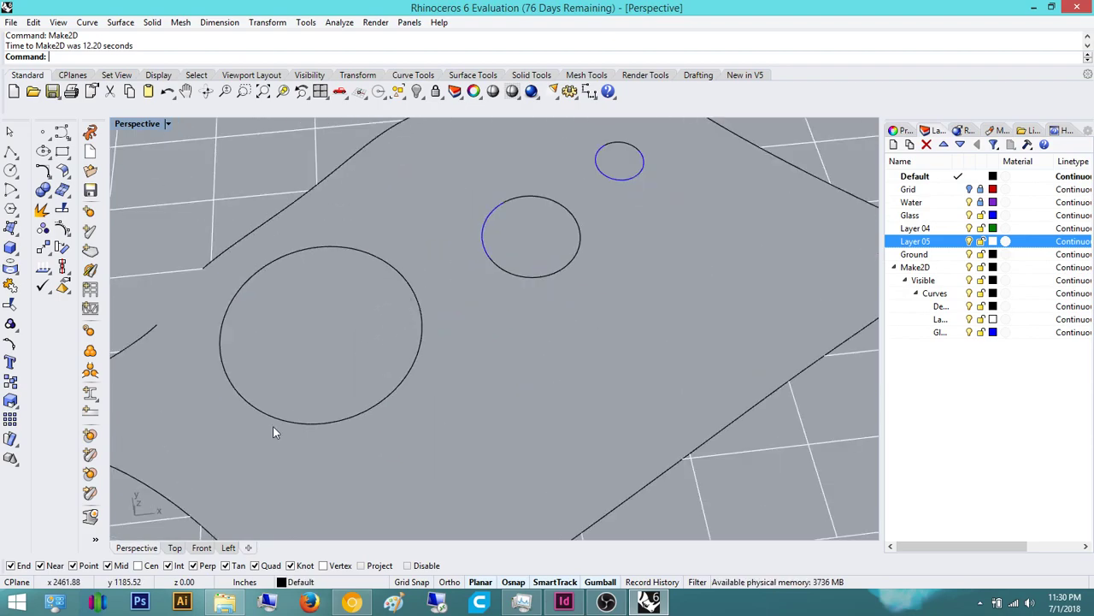
{"action": "left_click", "coordinate": [174, 547]}
{"action": "scroll", "coordinate": [603, 298], "scroll_direction": "down", "scroll_amount": 1}
{"action": "scroll", "coordinate": [601, 296], "scroll_direction": "up", "scroll_amount": 8}
{"action": "right_click_drag", "start_coordinate": [651, 248], "coordinate": [442, 337]}
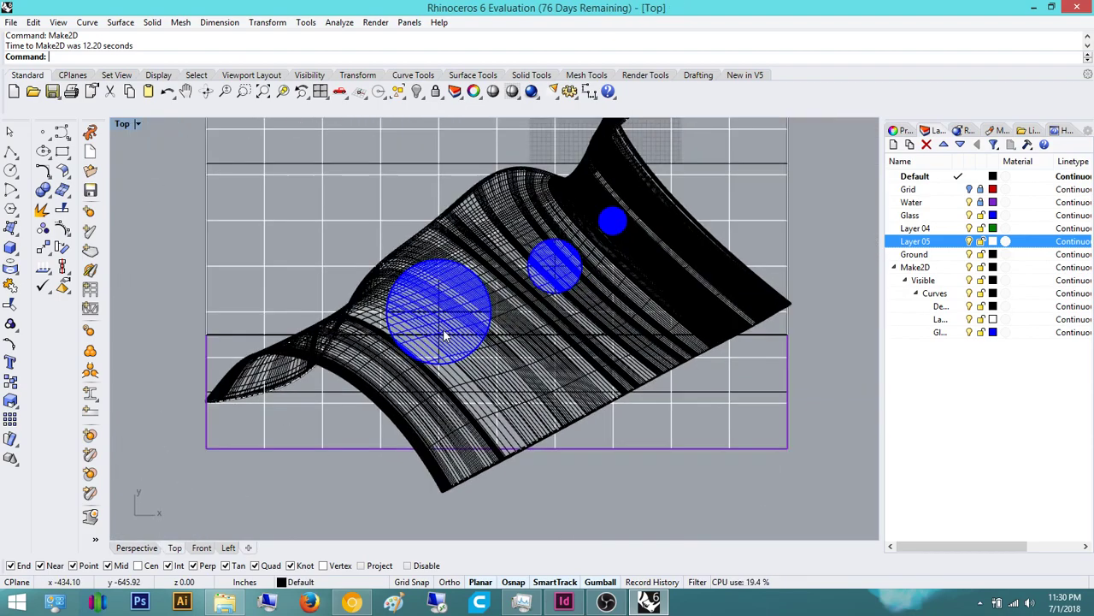
Examine the 2D plan drawing in the Top view, checking the grid lines, roof outline and circular openings
{"action": "scroll", "coordinate": [442, 337], "scroll_direction": "down", "scroll_amount": 10}
{"action": "right_click_drag", "start_coordinate": [717, 277], "coordinate": [560, 335]}
{"action": "mouse_move", "coordinate": [612, 259]}
{"action": "right_mouse_down"}
{"action": "mouse_move", "coordinate": [518, 281]}
{"action": "mouse_move", "coordinate": [469, 411]}
{"action": "right_mouse_up"}
{"action": "scroll", "coordinate": [447, 325], "scroll_direction": "up", "scroll_amount": 8}
{"action": "scroll", "coordinate": [442, 321], "scroll_direction": "up", "scroll_amount": 4}
{"action": "right_click_drag", "start_coordinate": [509, 332], "coordinate": [345, 456]}
{"action": "scroll", "coordinate": [483, 364], "scroll_direction": "down", "scroll_amount": 2}
{"action": "right_click_drag", "start_coordinate": [483, 364], "coordinate": [416, 413]}
{"action": "scroll", "coordinate": [485, 312], "scroll_direction": "down", "scroll_amount": 2}
{"action": "right_click_drag", "start_coordinate": [484, 308], "coordinate": [452, 334]}
{"action": "right_click_drag", "start_coordinate": [523, 410], "coordinate": [628, 395]}
{"action": "left_click", "coordinate": [468, 356]}
{"action": "left_click_drag", "start_coordinate": [524, 356], "coordinate": [532, 209]}
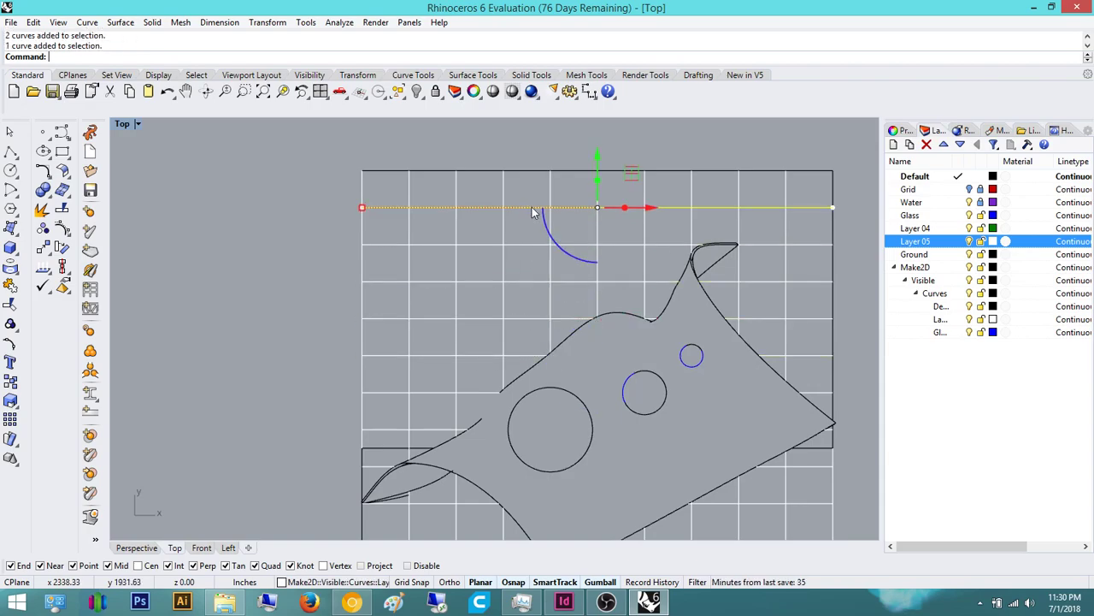
{"action": "left_click", "coordinate": [468, 201]}
{"action": "scroll", "coordinate": [681, 263], "scroll_direction": "down", "scroll_amount": 6}
{"action": "right_click_drag", "start_coordinate": [633, 349], "coordinate": [599, 345]}
{"action": "scroll", "coordinate": [523, 348], "scroll_direction": "up", "scroll_amount": 6}
{"action": "scroll", "coordinate": [522, 348], "scroll_direction": "up", "scroll_amount": 2}
{"action": "scroll", "coordinate": [557, 347], "scroll_direction": "down", "scroll_amount": 14}
{"action": "right_click_drag", "start_coordinate": [603, 383], "coordinate": [638, 372]}
Delete the grouped 2D plan linework and hide Layer 05
{"action": "left_click", "coordinate": [590, 271]}
{"action": "left_click", "coordinate": [967, 242]}
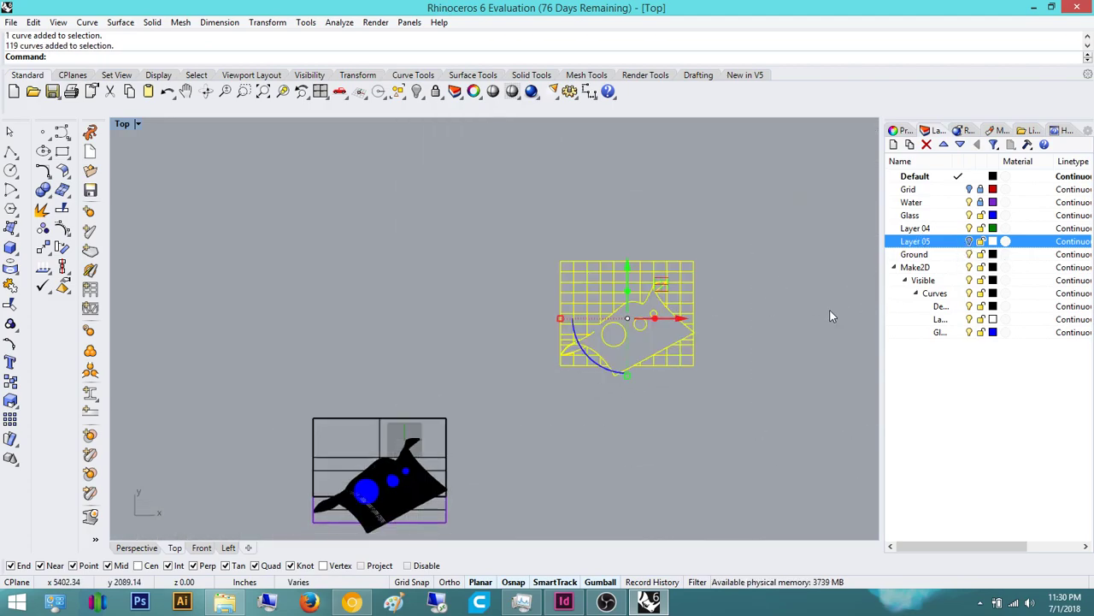
{"action": "right_click_drag", "start_coordinate": [752, 332], "coordinate": [737, 358]}
{"action": "key", "text": "Delete"}
{"action": "right_click_drag", "start_coordinate": [364, 517], "coordinate": [435, 377]}
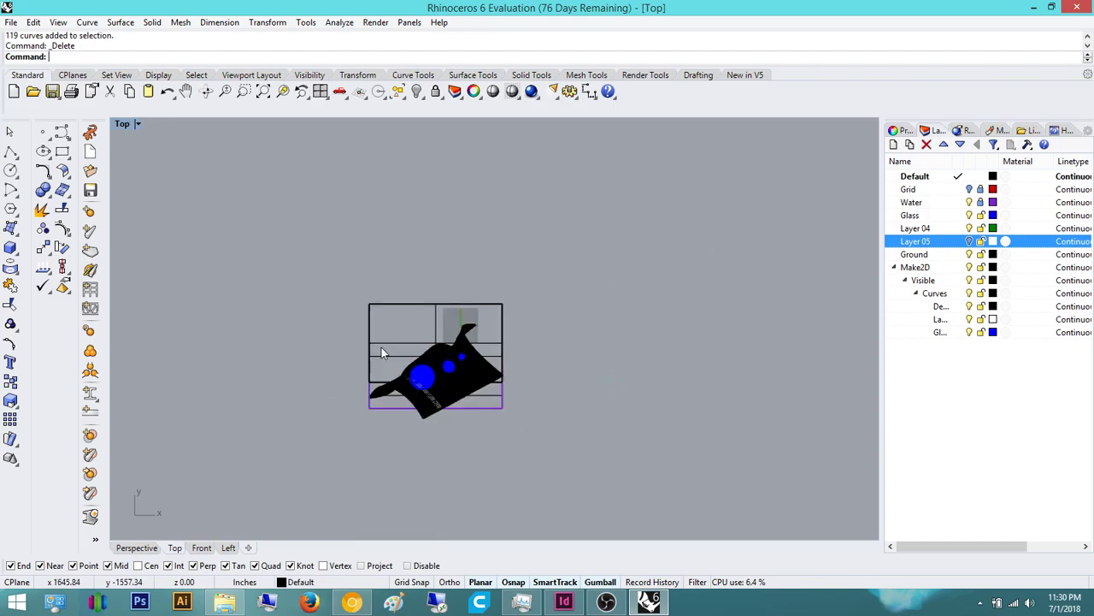
Select the visible 3D model and generate a new 2D drawing of it with Make2D
{"action": "left_click_drag", "start_coordinate": [435, 377], "coordinate": [259, 257]}
{"action": "type", "text": "Make2D"}
{"action": "key", "text": "Return"}
{"action": "key", "text": "Return"}
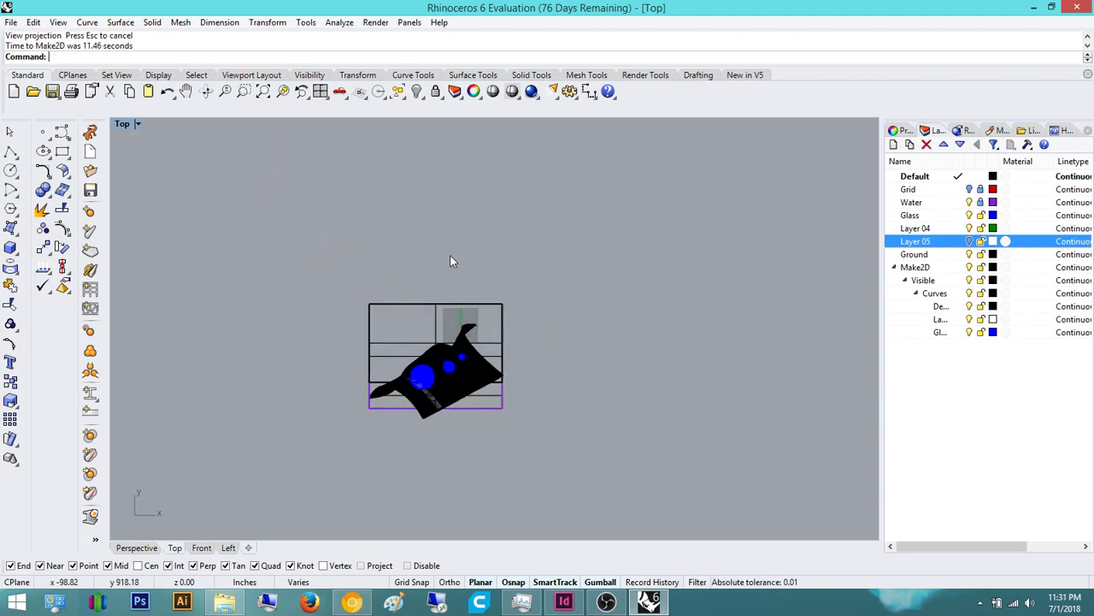
Extract the wireframe curves of the curved roof polysurface, keeping the roof in its original position
{"action": "scroll", "coordinate": [448, 389], "scroll_direction": "up", "scroll_amount": 10}
{"action": "left_click", "coordinate": [458, 376]}
{"action": "left_click_drag", "start_coordinate": [457, 376], "coordinate": [409, 432]}
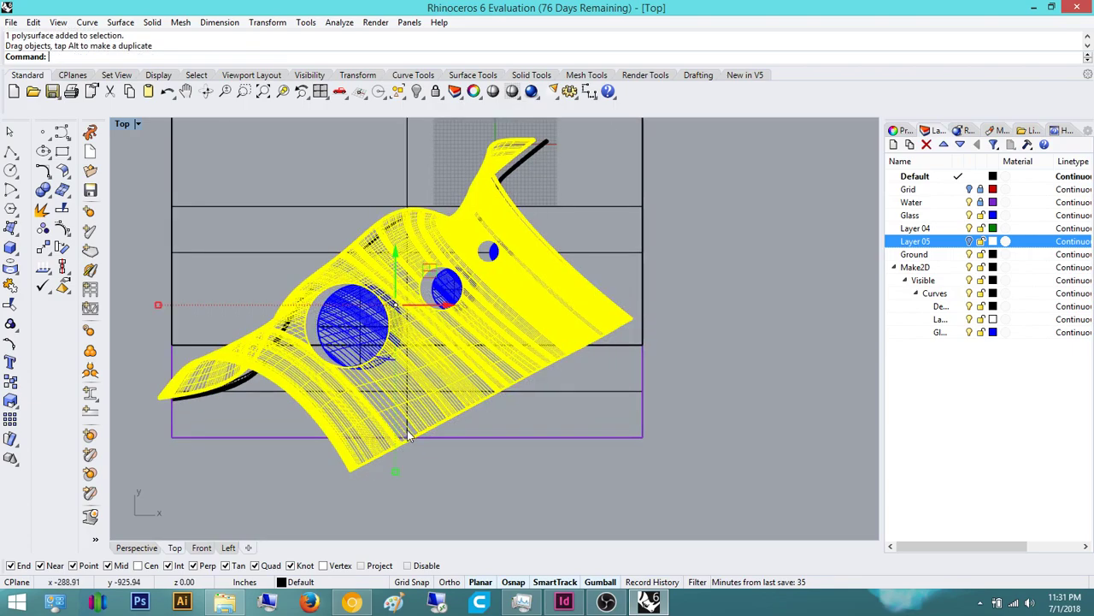
{"action": "key", "text": "ctrl+z"}
{"action": "type", "text": "Extrac"}
{"action": "key", "text": "BackSpace"}
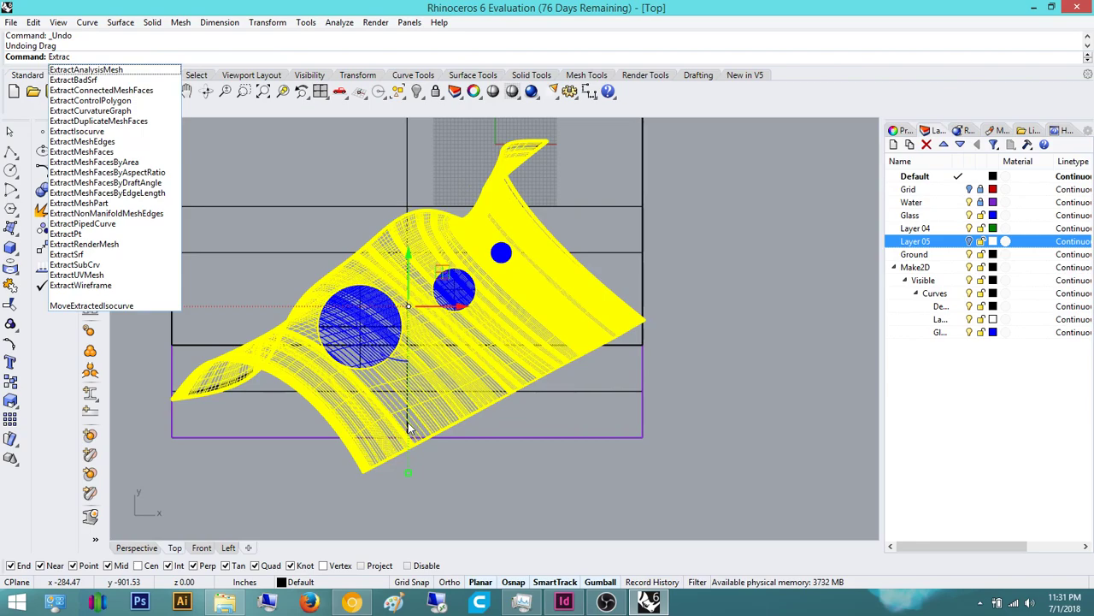
{"action": "type", "text": "tWire"}
{"action": "key", "text": "Return"}
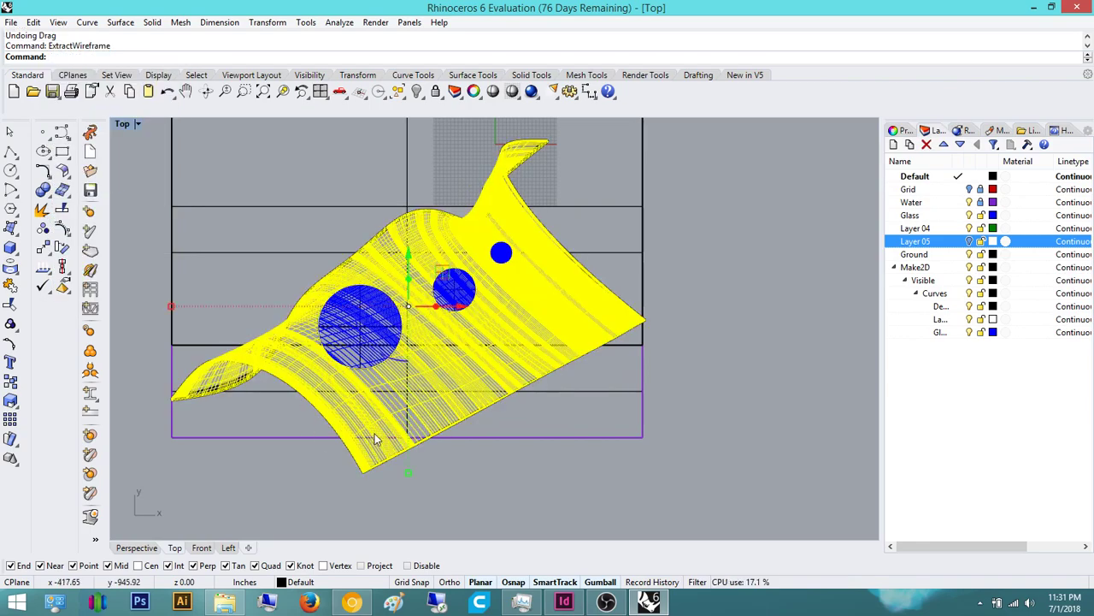
{"action": "right_click_drag", "start_coordinate": [502, 347], "coordinate": [503, 380]}
{"action": "scroll", "coordinate": [545, 331], "scroll_direction": "down", "scroll_amount": 4}
{"action": "scroll", "coordinate": [503, 381], "scroll_direction": "up", "scroll_amount": 4}
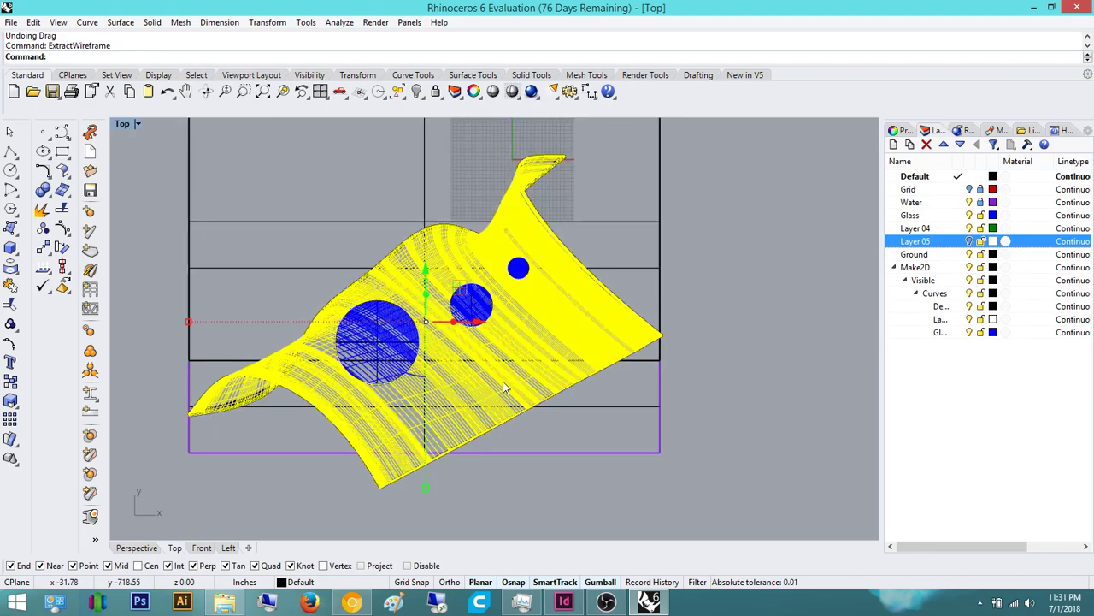
{"action": "scroll", "coordinate": [554, 359], "scroll_direction": "down", "scroll_amount": 5}
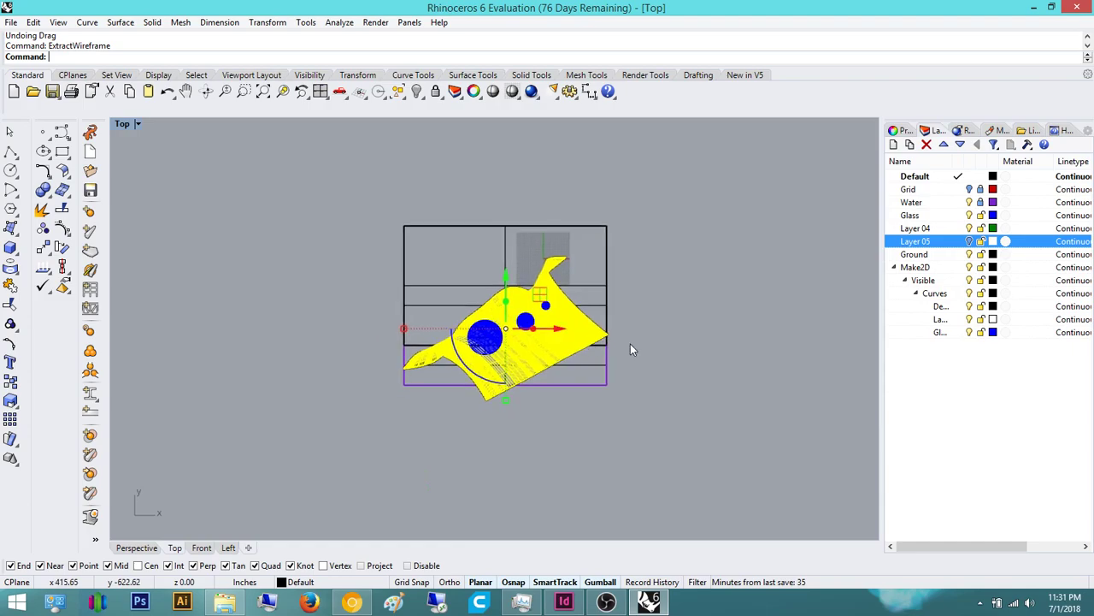
Assign the extracted roof curves to a new layer named Wireframe
{"action": "left_click", "coordinate": [894, 143]}
{"action": "right_click", "coordinate": [951, 258]}
{"action": "left_click", "coordinate": [983, 488]}
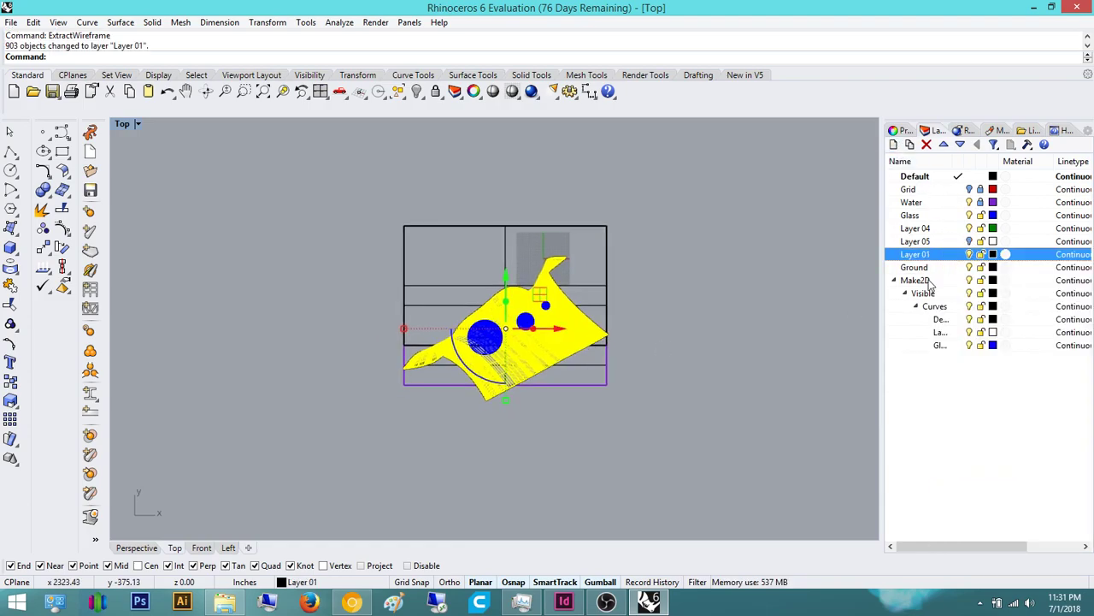
{"action": "left_click", "coordinate": [917, 254]}
{"action": "type", "text": "Wireframe"}
{"action": "key", "text": "Return"}
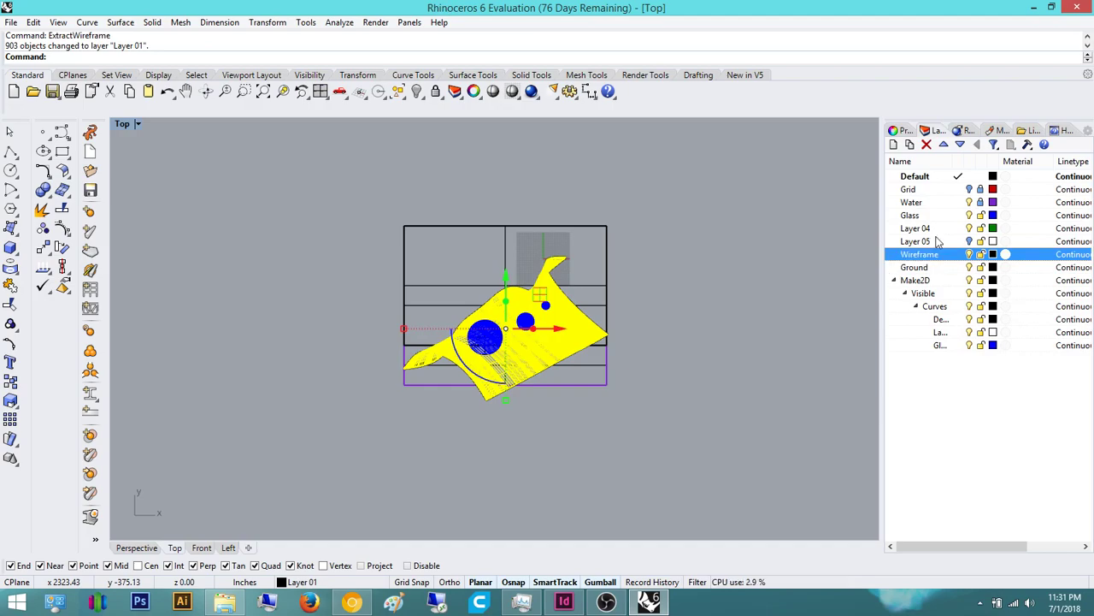
Select all visible objects, including the extracted wireframe, and generate a 2D plan drawing with Make2D
{"action": "left_click", "coordinate": [660, 242]}
{"action": "key", "text": "ctrl+a"}
{"action": "type", "text": "Make"}
{"action": "key", "text": "Return"}
{"action": "key", "text": "Return"}
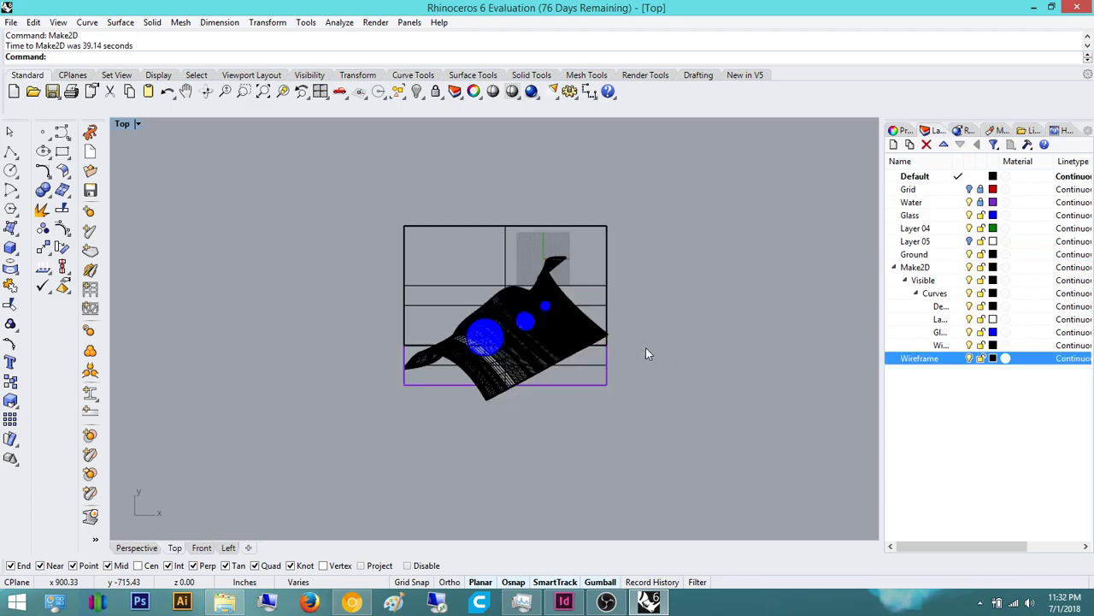
Examine the new 2D plan drawing, checking the roof's wireframe lines around the circular openings and upper edge
{"action": "right_click_drag", "start_coordinate": [691, 264], "coordinate": [499, 297]}
{"action": "scroll", "coordinate": [503, 299], "scroll_direction": "down", "scroll_amount": 9}
{"action": "right_click_drag", "start_coordinate": [628, 182], "coordinate": [581, 296]}
{"action": "scroll", "coordinate": [566, 310], "scroll_direction": "up", "scroll_amount": 18}
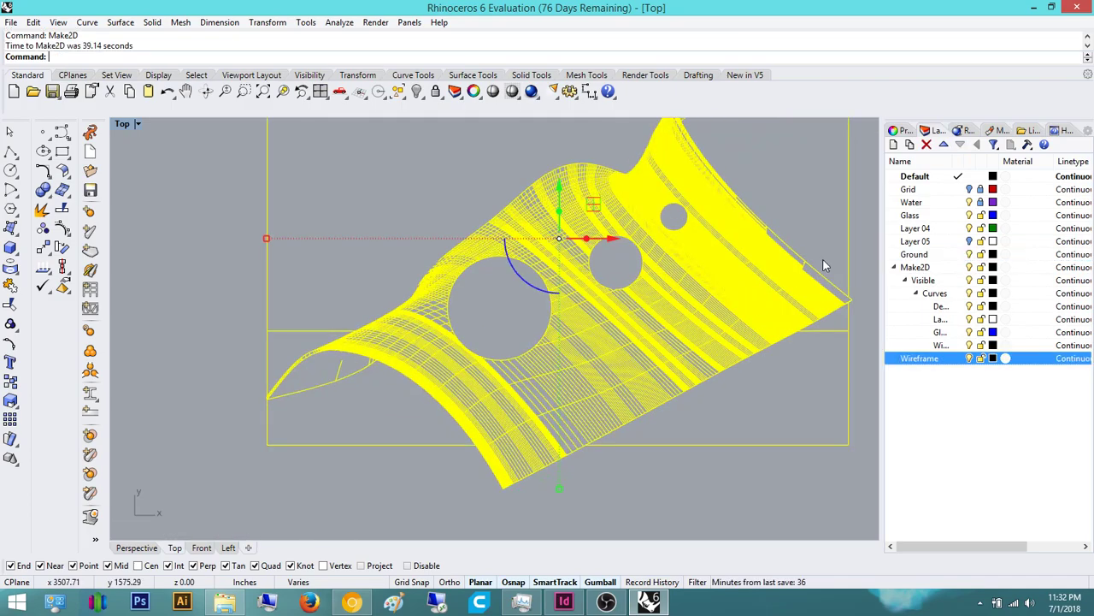
{"action": "right_click_drag", "start_coordinate": [838, 215], "coordinate": [730, 262]}
{"action": "left_click", "coordinate": [820, 231]}
{"action": "scroll", "coordinate": [706, 232], "scroll_direction": "up", "scroll_amount": 6}
{"action": "right_click_drag", "start_coordinate": [672, 288], "coordinate": [645, 340]}
{"action": "right_click_drag", "start_coordinate": [603, 417], "coordinate": [638, 459]}
{"action": "scroll", "coordinate": [487, 217], "scroll_direction": "up", "scroll_amount": 4}
{"action": "right_click_drag", "start_coordinate": [488, 214], "coordinate": [530, 356]}
{"action": "scroll", "coordinate": [525, 245], "scroll_direction": "up", "scroll_amount": 8}
{"action": "left_click", "coordinate": [663, 239]}
{"action": "left_click", "coordinate": [672, 272]}
{"action": "right_click_drag", "start_coordinate": [623, 324], "coordinate": [641, 380]}
{"action": "scroll", "coordinate": [521, 389], "scroll_direction": "up", "scroll_amount": 10}
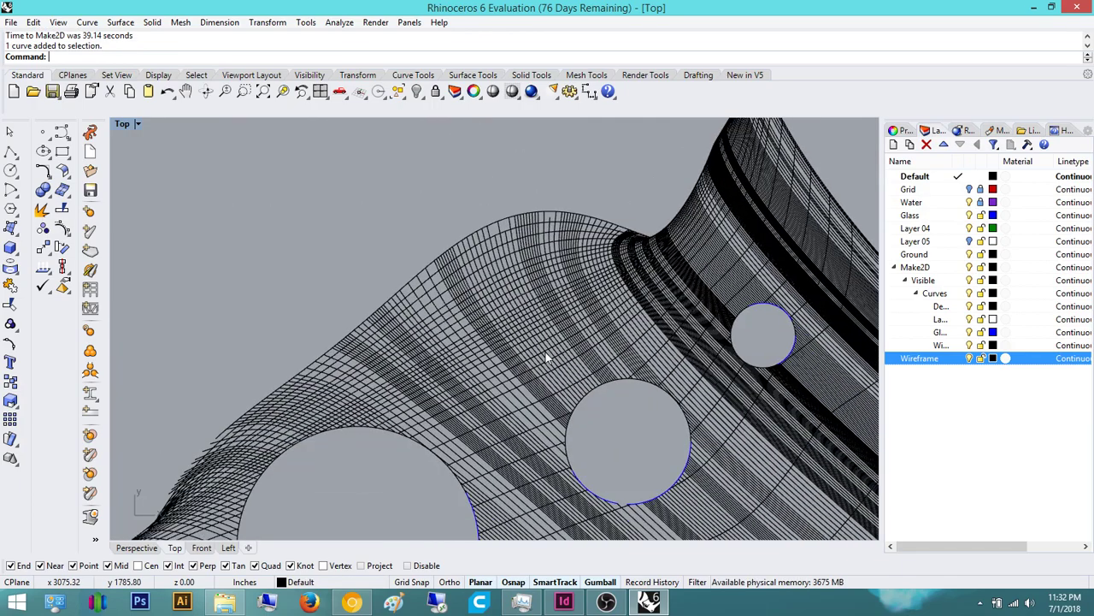
Inspect the roof's right-hand edge in the 2D plan for wireframe lines that stop short of the outline
{"action": "left_click", "coordinate": [528, 393]}
{"action": "right_click_drag", "start_coordinate": [588, 342], "coordinate": [635, 296]}
{"action": "scroll", "coordinate": [635, 296], "scroll_direction": "down", "scroll_amount": 8}
{"action": "right_click_drag", "start_coordinate": [638, 354], "coordinate": [608, 339]}
{"action": "right_click_drag", "start_coordinate": [664, 372], "coordinate": [599, 384]}
{"action": "right_click_drag", "start_coordinate": [670, 296], "coordinate": [628, 374]}
{"action": "right_click_drag", "start_coordinate": [771, 372], "coordinate": [684, 337]}
{"action": "left_click", "coordinate": [794, 372]}
{"action": "right_click_drag", "start_coordinate": [704, 436], "coordinate": [658, 441]}
{"action": "scroll", "coordinate": [671, 379], "scroll_direction": "up", "scroll_amount": 2}
{"action": "scroll", "coordinate": [620, 324], "scroll_direction": "down", "scroll_amount": 2}
{"action": "scroll", "coordinate": [533, 239], "scroll_direction": "up", "scroll_amount": 4}
{"action": "scroll", "coordinate": [533, 245], "scroll_direction": "up", "scroll_amount": 2}
{"action": "scroll", "coordinate": [530, 320], "scroll_direction": "down", "scroll_amount": 3}
{"action": "scroll", "coordinate": [598, 404], "scroll_direction": "up", "scroll_amount": 4}
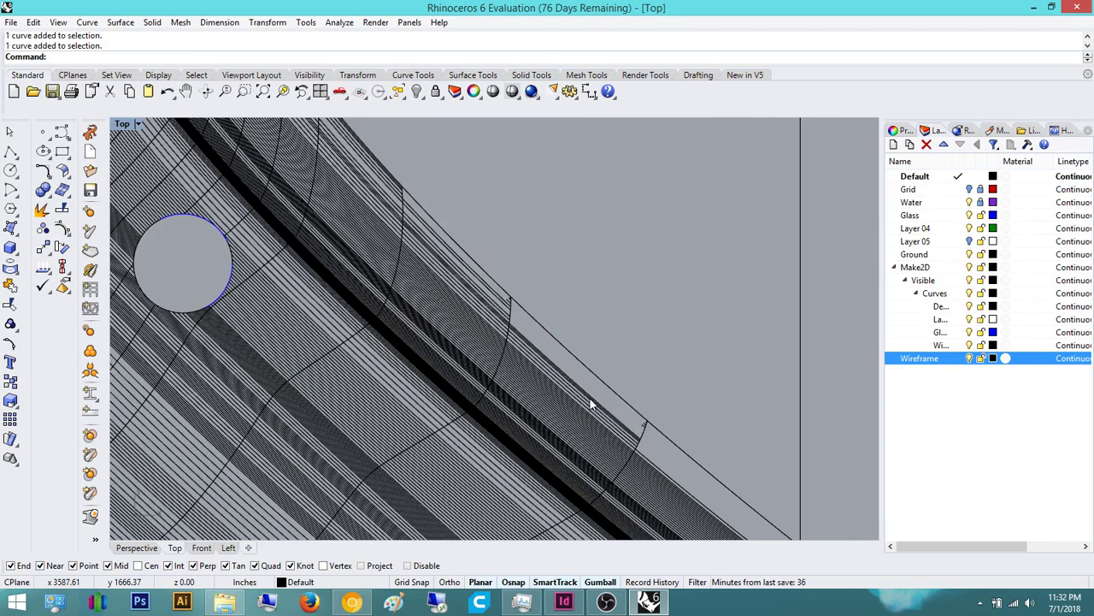
{"action": "scroll", "coordinate": [556, 323], "scroll_direction": "down", "scroll_amount": 2}
{"action": "scroll", "coordinate": [553, 319], "scroll_direction": "down", "scroll_amount": 4}
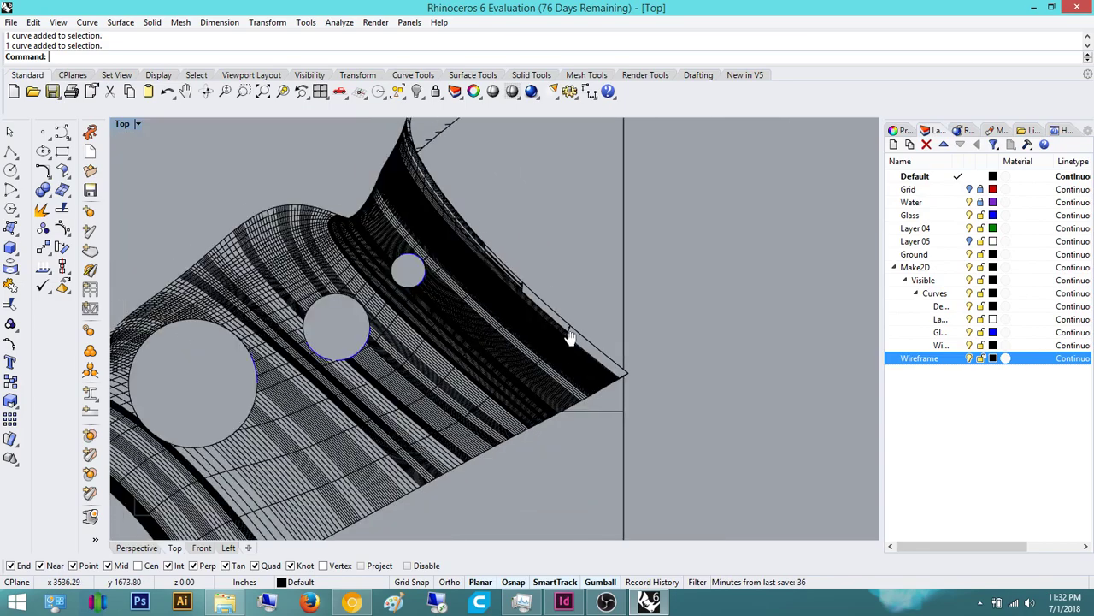
{"action": "scroll", "coordinate": [636, 367], "scroll_direction": "up", "scroll_amount": 5}
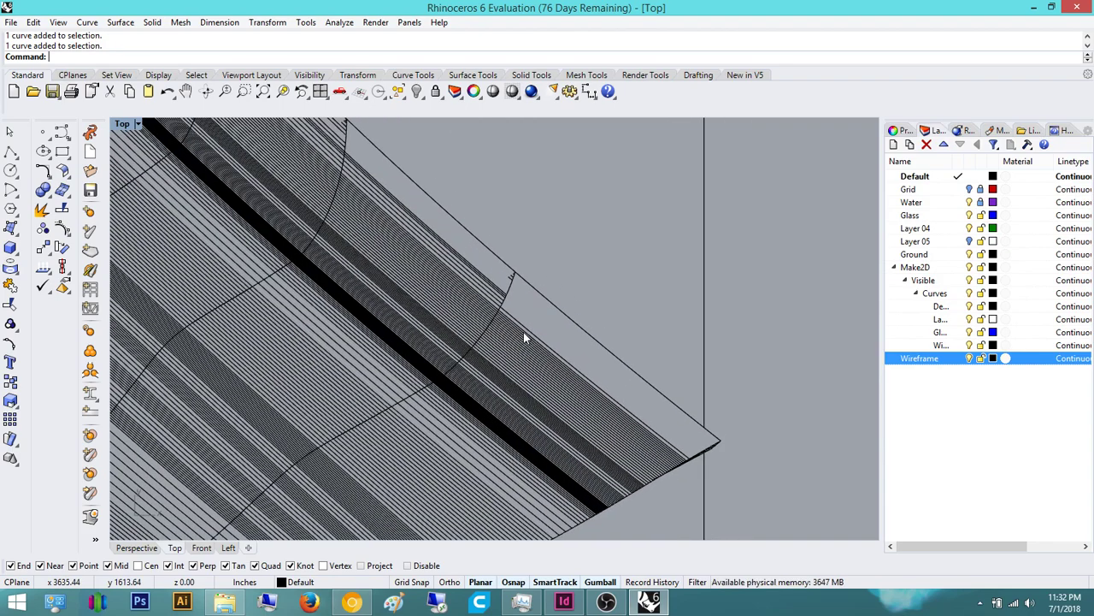
{"action": "scroll", "coordinate": [521, 330], "scroll_direction": "down", "scroll_amount": 3}
{"action": "scroll", "coordinate": [437, 289], "scroll_direction": "down", "scroll_amount": 3}
{"action": "scroll", "coordinate": [429, 237], "scroll_direction": "up", "scroll_amount": 6}
Extend the outermost wireframe lines that stop at one rib near the roof's right-hand edge to the next rib
{"action": "type", "text": "Extend"}
{"action": "key", "text": "Return"}
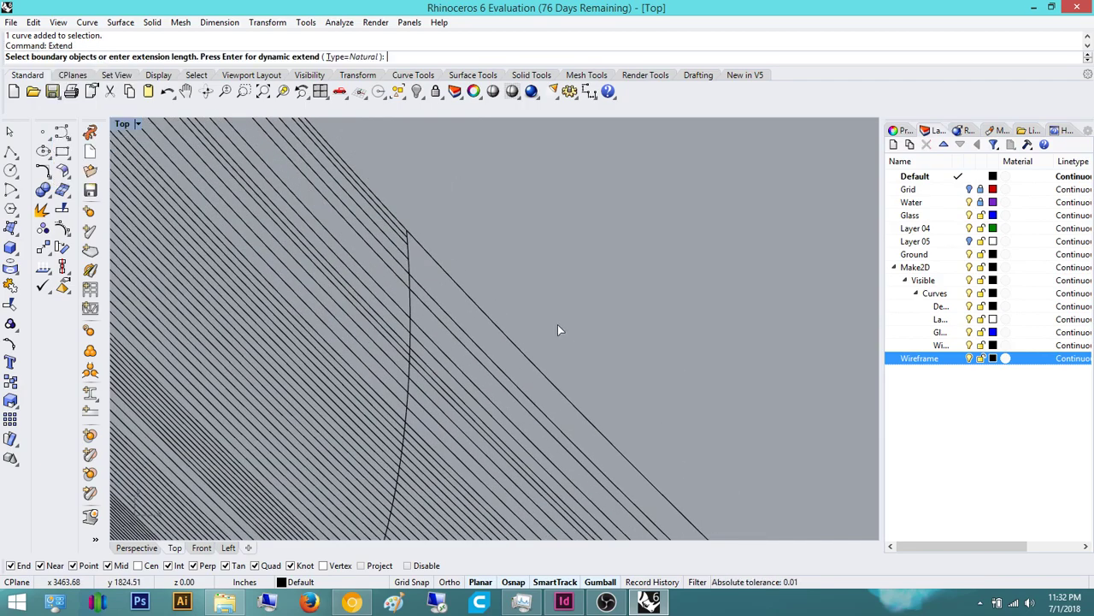
{"action": "right_click_drag", "start_coordinate": [438, 271], "coordinate": [345, 181]}
{"action": "right_click_drag", "start_coordinate": [495, 294], "coordinate": [400, 224]}
{"action": "right_click_drag", "start_coordinate": [551, 416], "coordinate": [521, 391]}
{"action": "scroll", "coordinate": [466, 344], "scroll_direction": "down", "scroll_amount": 2}
{"action": "right_click_drag", "start_coordinate": [274, 195], "coordinate": [356, 259]}
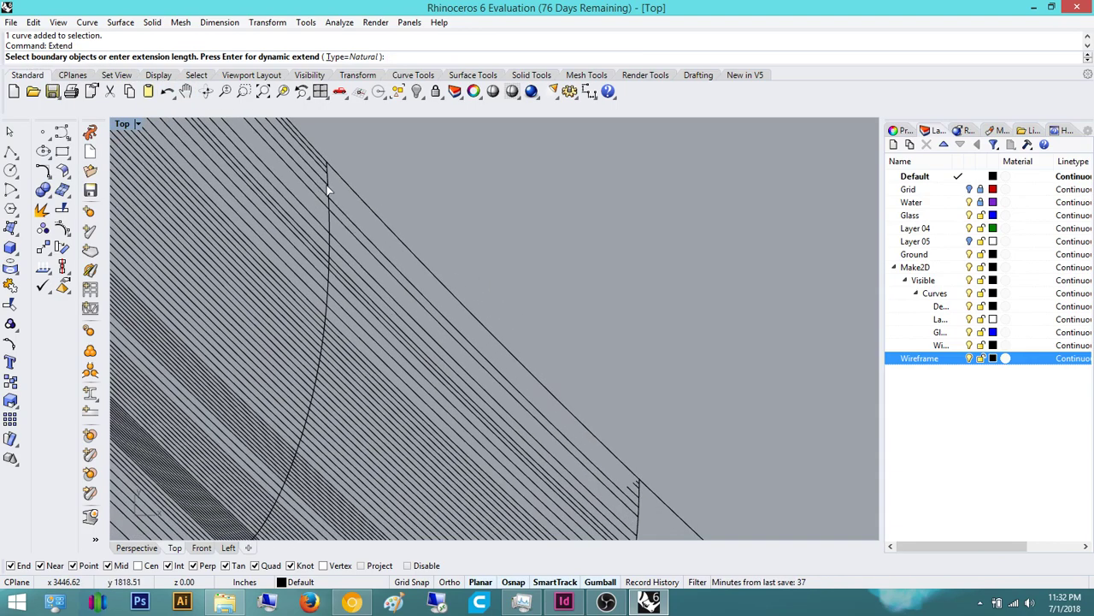
{"action": "left_click", "coordinate": [639, 496]}
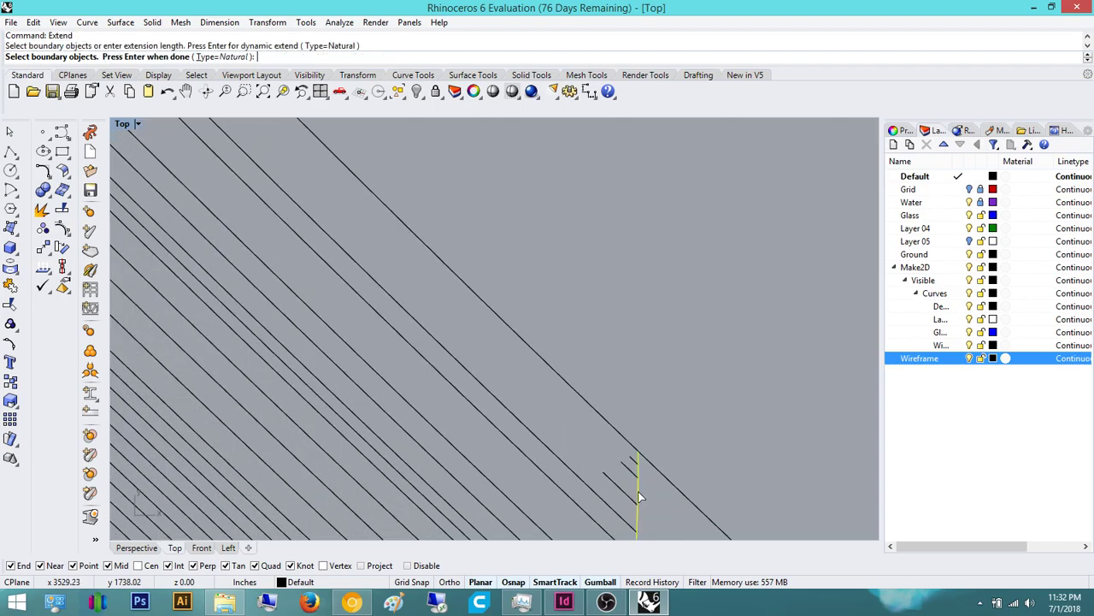
{"action": "scroll", "coordinate": [627, 343], "scroll_direction": "down", "scroll_amount": 7}
{"action": "right_click_drag", "start_coordinate": [601, 344], "coordinate": [655, 405]}
{"action": "right_click", "coordinate": [541, 230]}
{"action": "right_click_drag", "start_coordinate": [547, 271], "coordinate": [601, 364]}
{"action": "scroll", "coordinate": [427, 257], "scroll_direction": "up", "scroll_amount": 2}
{"action": "left_click", "coordinate": [432, 276]}
{"action": "left_click", "coordinate": [433, 246]}
{"action": "left_click", "coordinate": [433, 242]}
{"action": "scroll", "coordinate": [641, 371], "scroll_direction": "down", "scroll_amount": 3}
{"action": "scroll", "coordinate": [615, 393], "scroll_direction": "up", "scroll_amount": 3}
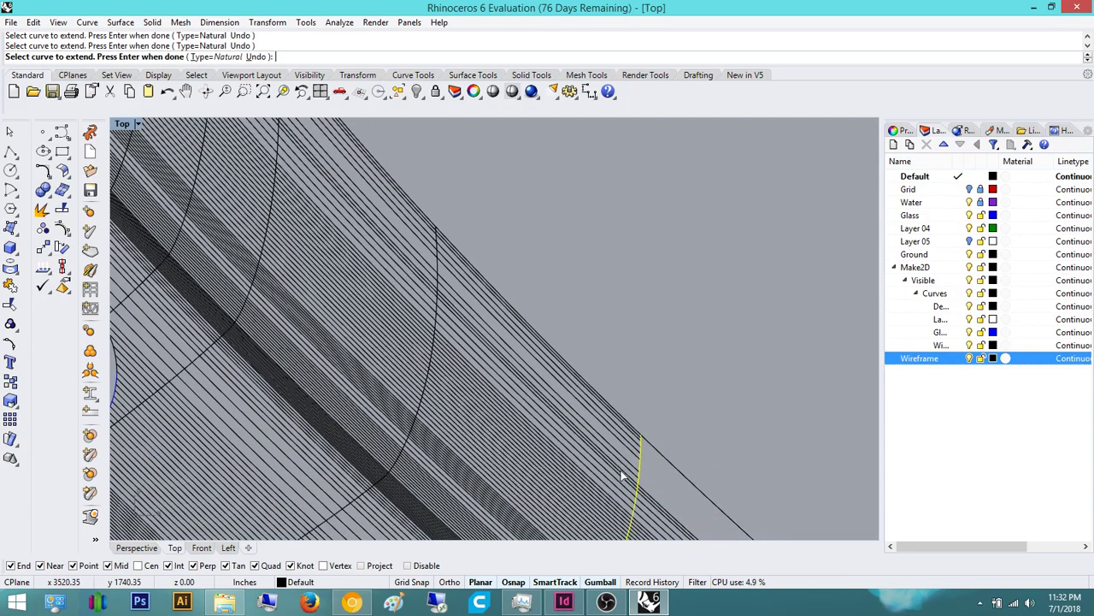
{"action": "scroll", "coordinate": [564, 385], "scroll_direction": "down", "scroll_amount": 4}
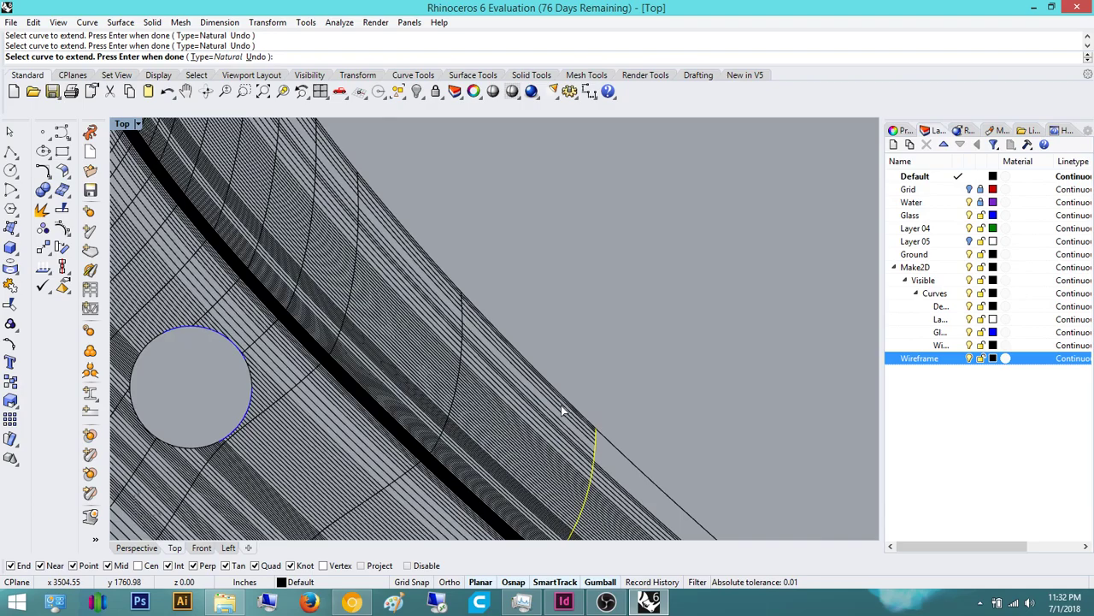
{"action": "scroll", "coordinate": [555, 393], "scroll_direction": "up", "scroll_amount": 3}
{"action": "key", "text": "Return"}
Delete the short stray line fragments at the outer tip of the last rib before the roof's right-hand corner
{"action": "right_click_drag", "start_coordinate": [599, 328], "coordinate": [576, 299]}
{"action": "scroll", "coordinate": [590, 316], "scroll_direction": "down", "scroll_amount": 5}
{"action": "right_click_drag", "start_coordinate": [629, 350], "coordinate": [583, 311]}
{"action": "scroll", "coordinate": [684, 466], "scroll_direction": "up", "scroll_amount": 3}
{"action": "right_click_drag", "start_coordinate": [682, 464], "coordinate": [644, 422]}
{"action": "scroll", "coordinate": [493, 243], "scroll_direction": "up", "scroll_amount": 5}
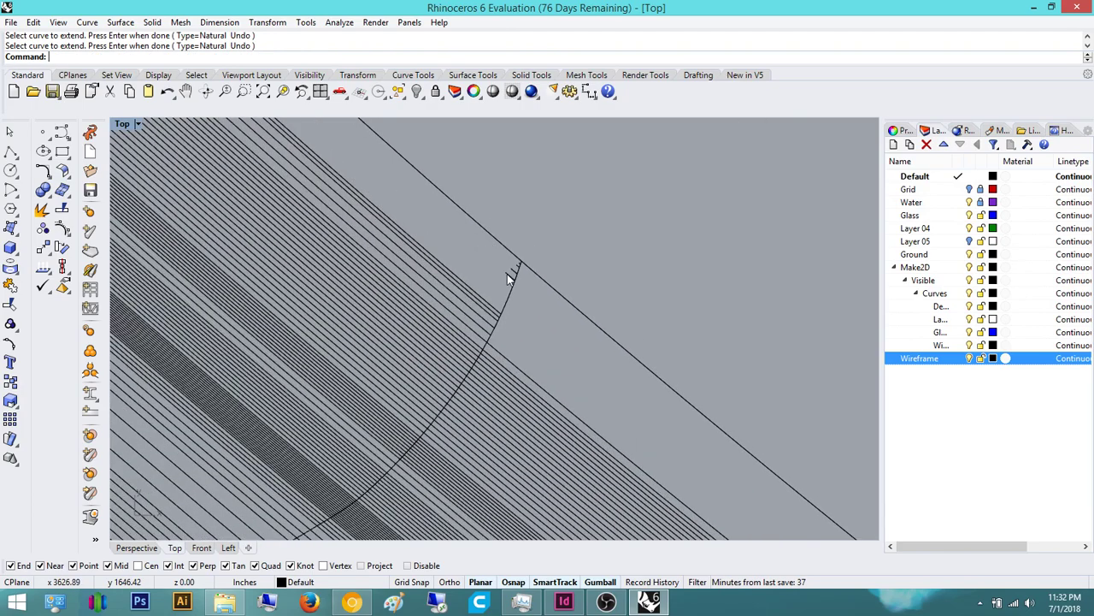
{"action": "left_click_drag", "start_coordinate": [507, 269], "coordinate": [520, 294]}
{"action": "right_click_drag", "start_coordinate": [523, 301], "coordinate": [502, 327]}
{"action": "scroll", "coordinate": [498, 293], "scroll_direction": "up", "scroll_amount": 10}
{"action": "key", "text": "Delete"}
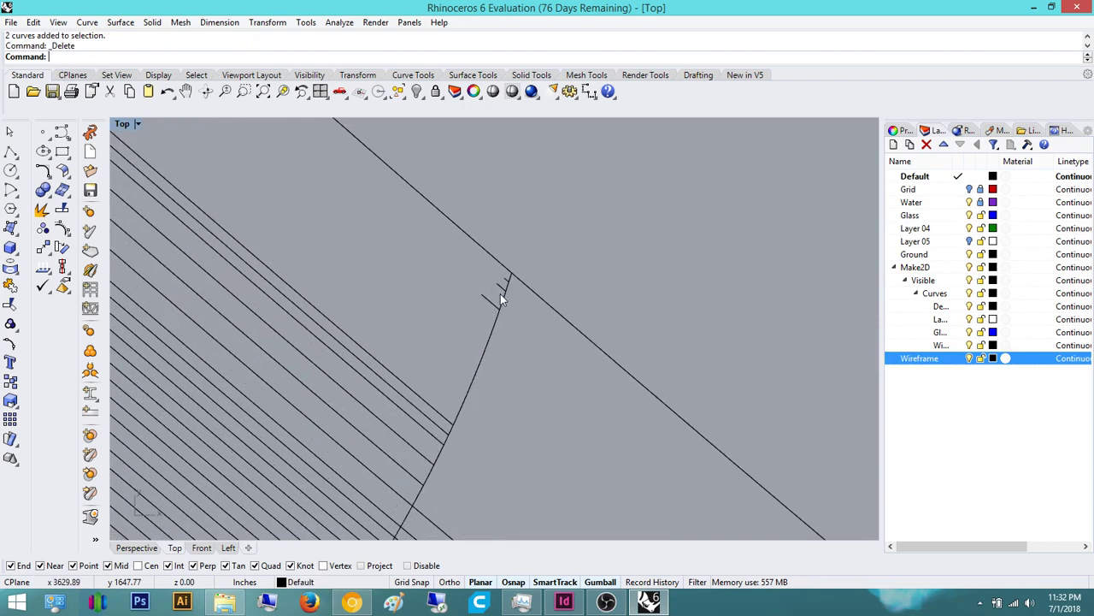
{"action": "key", "text": "Delete"}
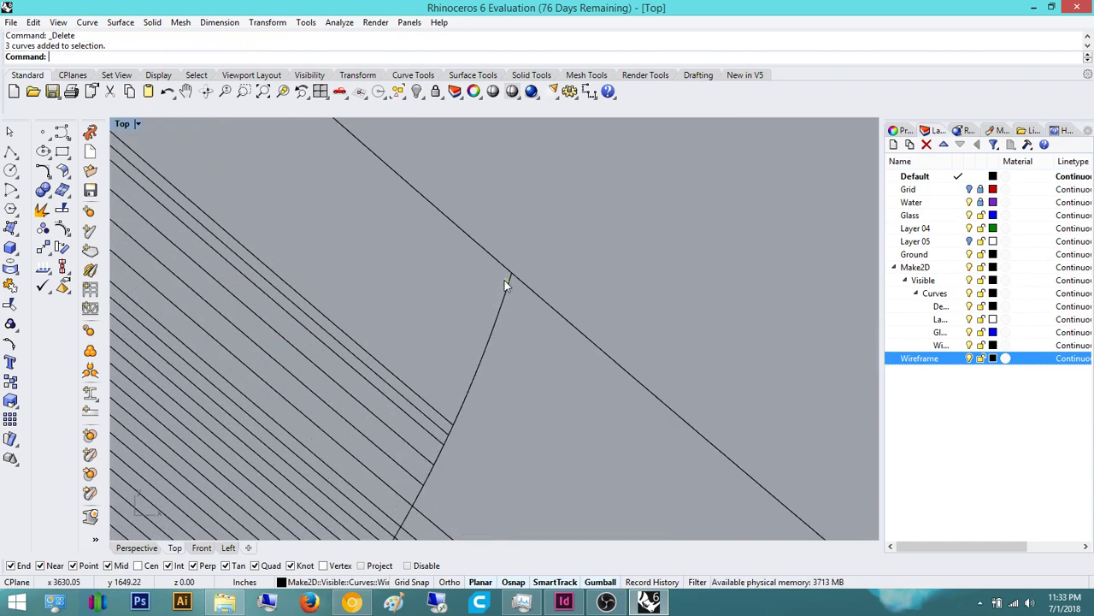
Extend two outer wireframe lines that stop at the last rib to the slanted end edge at the roof's right-hand corner
{"action": "scroll", "coordinate": [534, 338], "scroll_direction": "down", "scroll_amount": 15}
{"action": "right_click_drag", "start_coordinate": [576, 375], "coordinate": [545, 357]}
{"action": "key", "text": "Return"}
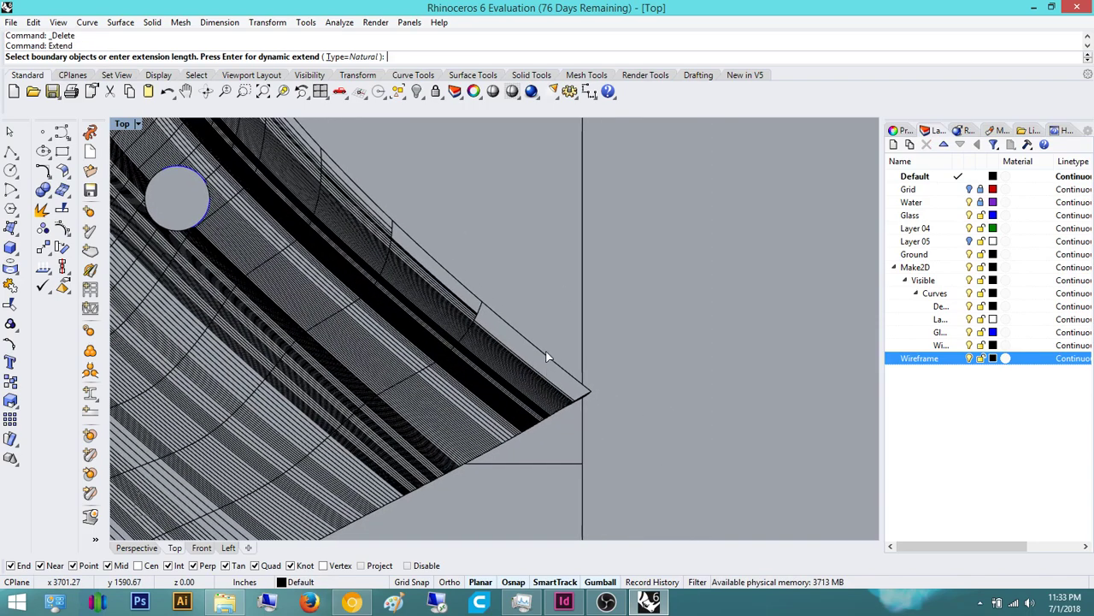
{"action": "scroll", "coordinate": [551, 353], "scroll_direction": "up", "scroll_amount": 6}
{"action": "scroll", "coordinate": [603, 414], "scroll_direction": "up", "scroll_amount": 5}
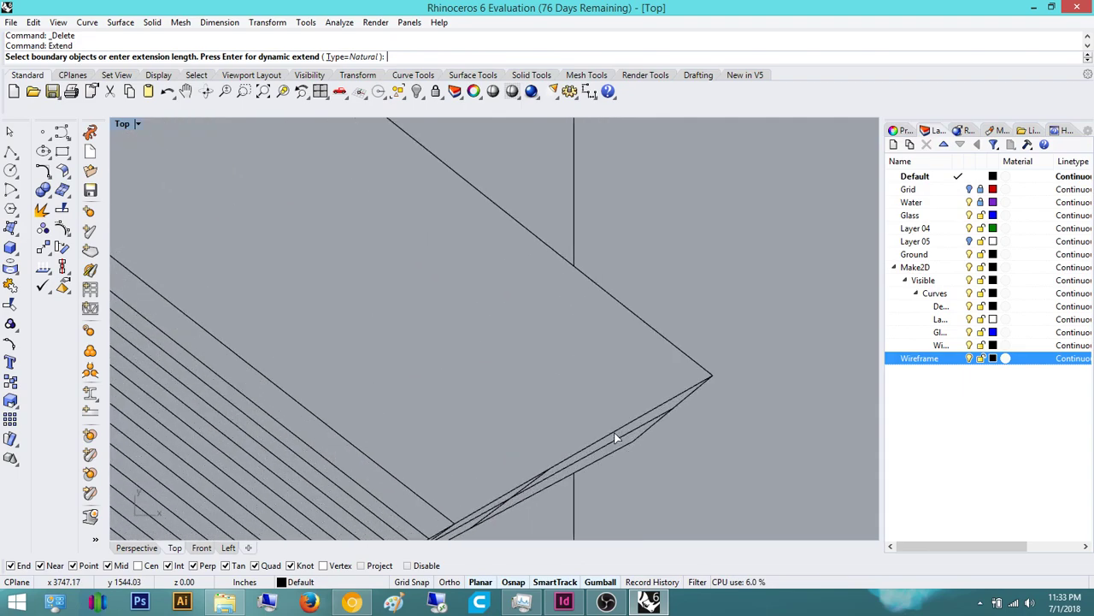
{"action": "left_click", "coordinate": [619, 427]}
{"action": "key", "text": "Return"}
{"action": "scroll", "coordinate": [657, 302], "scroll_direction": "down", "scroll_amount": 9}
{"action": "right_click_drag", "start_coordinate": [527, 277], "coordinate": [604, 379]}
{"action": "right_click_drag", "start_coordinate": [439, 263], "coordinate": [542, 425]}
{"action": "scroll", "coordinate": [392, 289], "scroll_direction": "up", "scroll_amount": 6}
{"action": "left_click", "coordinate": [305, 302]}
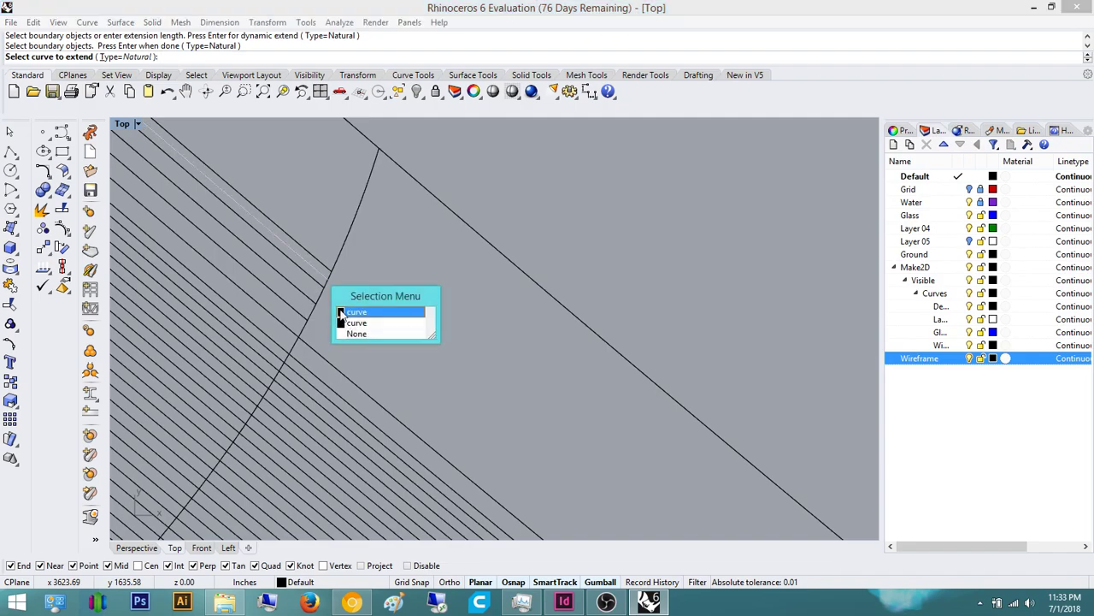
{"action": "left_click", "coordinate": [339, 311]}
{"action": "scroll", "coordinate": [303, 305], "scroll_direction": "up", "scroll_amount": 3}
{"action": "left_click", "coordinate": [301, 332]}
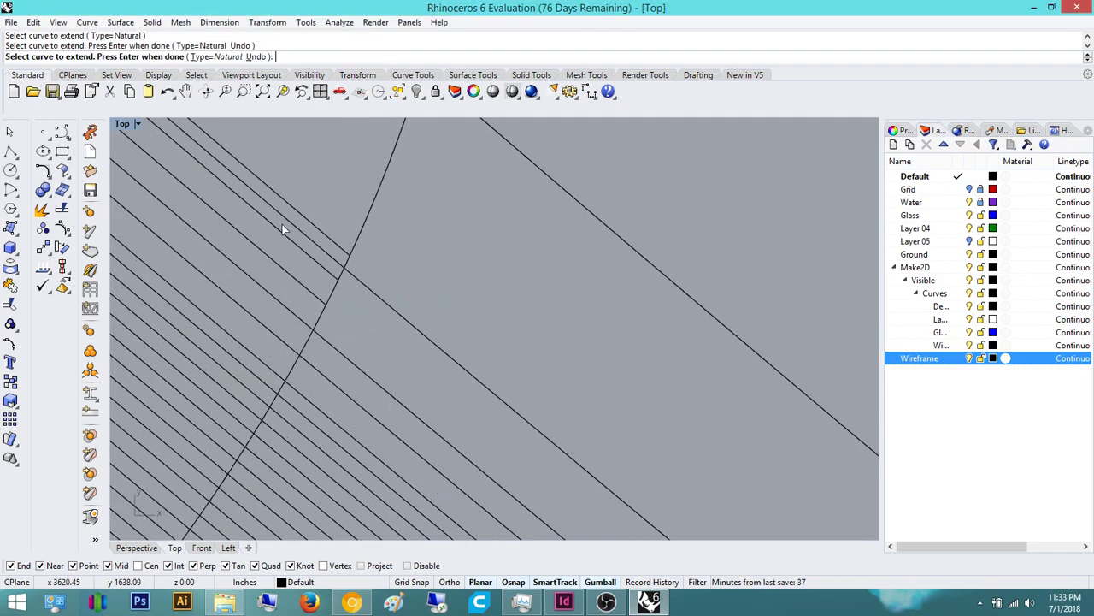
{"action": "left_click", "coordinate": [287, 195]}
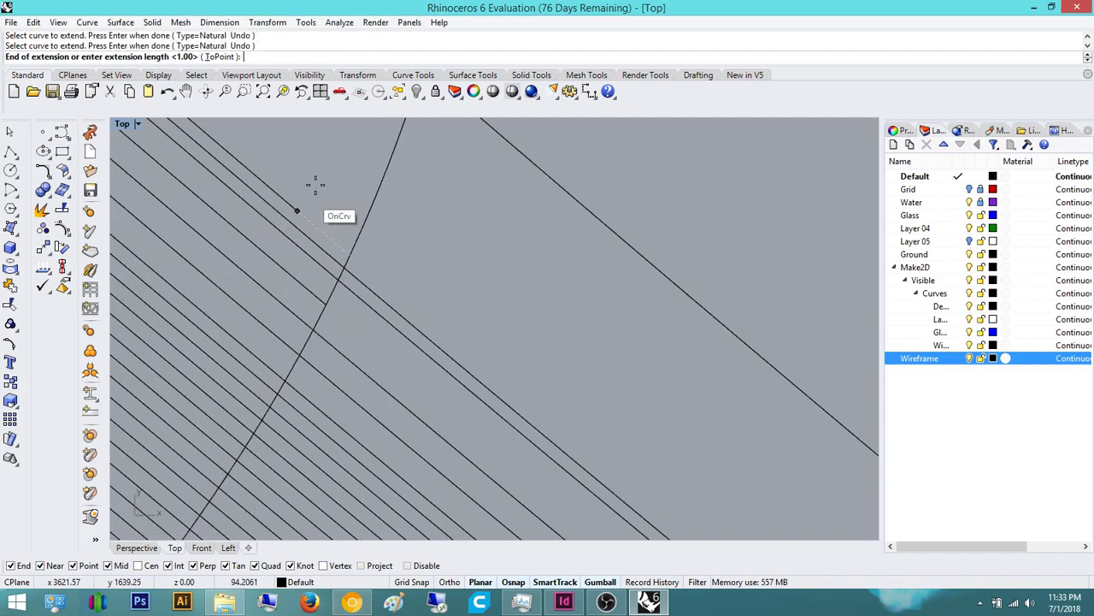
{"action": "scroll", "coordinate": [308, 224], "scroll_direction": "down", "scroll_amount": 1}
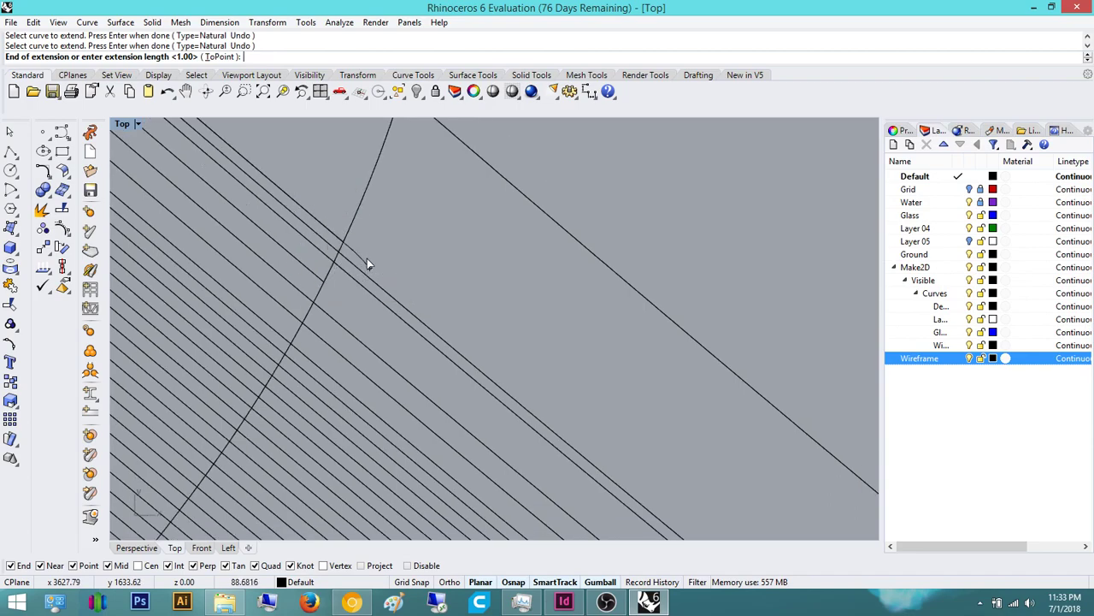
{"action": "key", "text": "Escape"}
{"action": "scroll", "coordinate": [409, 278], "scroll_direction": "down", "scroll_amount": 2}
{"action": "scroll", "coordinate": [488, 331], "scroll_direction": "down", "scroll_amount": 4}
{"action": "right_click_drag", "start_coordinate": [560, 362], "coordinate": [481, 316]}
{"action": "right_click", "coordinate": [481, 317]}
{"action": "scroll", "coordinate": [484, 323], "scroll_direction": "down", "scroll_amount": 5}
{"action": "scroll", "coordinate": [623, 428], "scroll_direction": "up", "scroll_amount": 7}
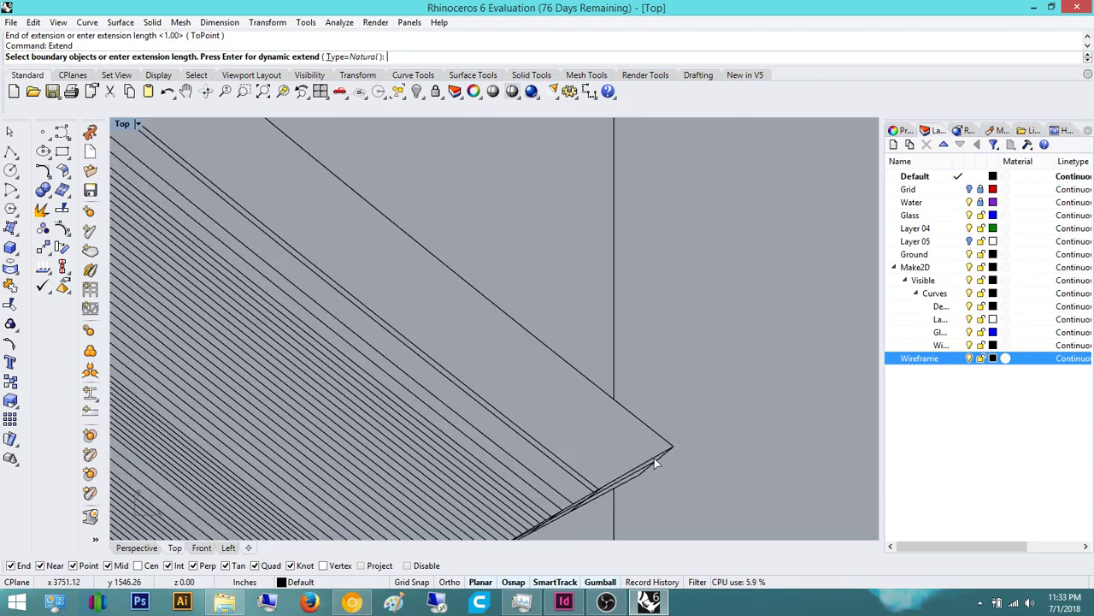
{"action": "left_click", "coordinate": [654, 459]}
{"action": "right_click", "coordinate": [688, 370]}
{"action": "scroll", "coordinate": [490, 287], "scroll_direction": "down", "scroll_amount": 9}
{"action": "right_click_drag", "start_coordinate": [489, 288], "coordinate": [603, 383]}
{"action": "scroll", "coordinate": [418, 252], "scroll_direction": "up", "scroll_amount": 11}
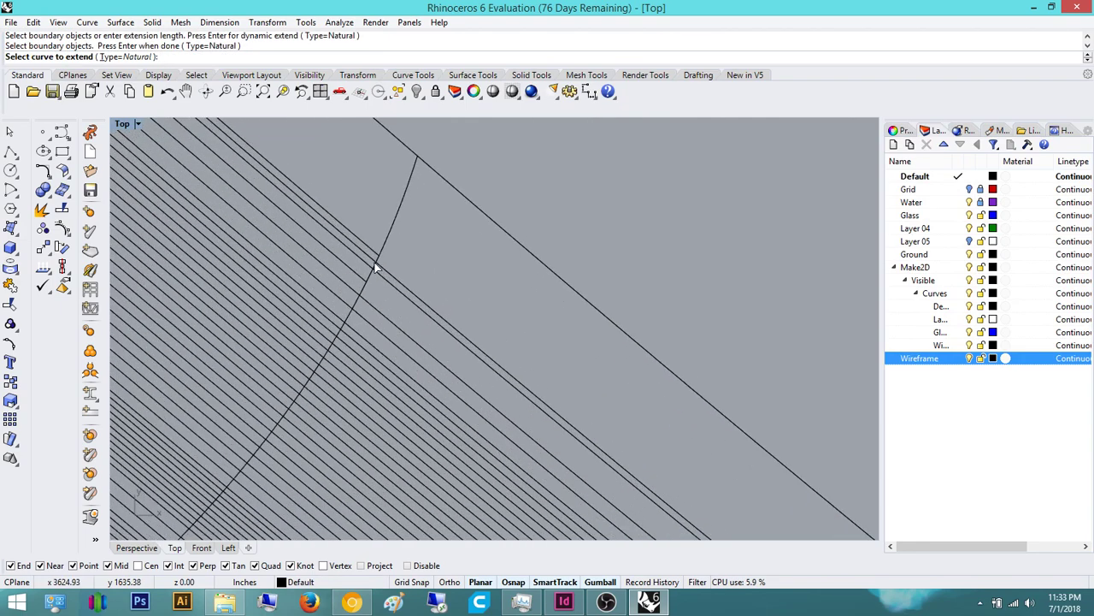
{"action": "scroll", "coordinate": [367, 274], "scroll_direction": "up", "scroll_amount": 1}
{"action": "left_click", "coordinate": [360, 284]}
{"action": "scroll", "coordinate": [493, 376], "scroll_direction": "down", "scroll_amount": 2}
{"action": "right_click_drag", "start_coordinate": [523, 424], "coordinate": [529, 383]}
{"action": "scroll", "coordinate": [414, 370], "scroll_direction": "down", "scroll_amount": 6}
{"action": "key", "text": "Escape"}
{"action": "scroll", "coordinate": [529, 383], "scroll_direction": "down", "scroll_amount": 4}
{"action": "scroll", "coordinate": [256, 237], "scroll_direction": "up", "scroll_amount": 2}
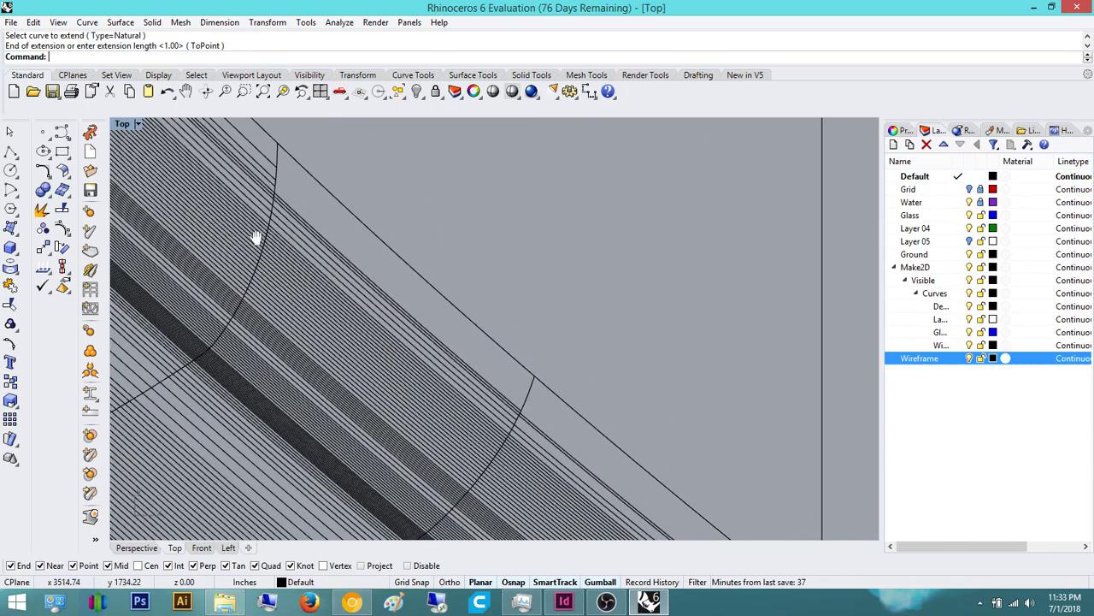
{"action": "right_click_drag", "start_coordinate": [257, 236], "coordinate": [268, 307]}
{"action": "scroll", "coordinate": [267, 307], "scroll_direction": "up", "scroll_amount": 2}
{"action": "key", "text": "Return"}
{"action": "right_click_drag", "start_coordinate": [585, 453], "coordinate": [523, 369]}
{"action": "left_click", "coordinate": [544, 398]}
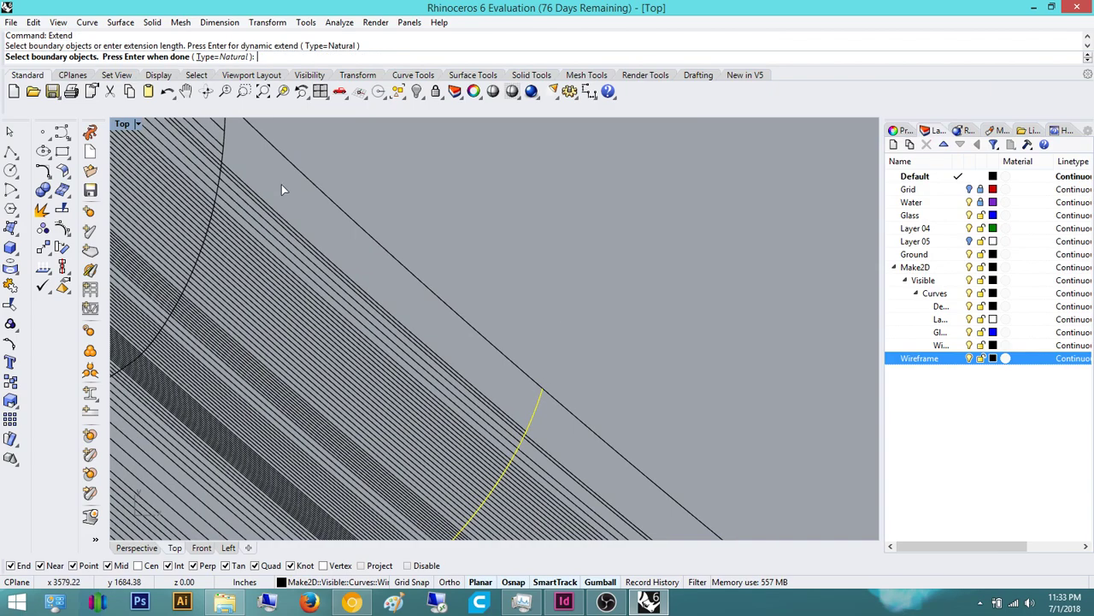
{"action": "left_click", "coordinate": [217, 149]}
{"action": "key", "text": "Escape"}
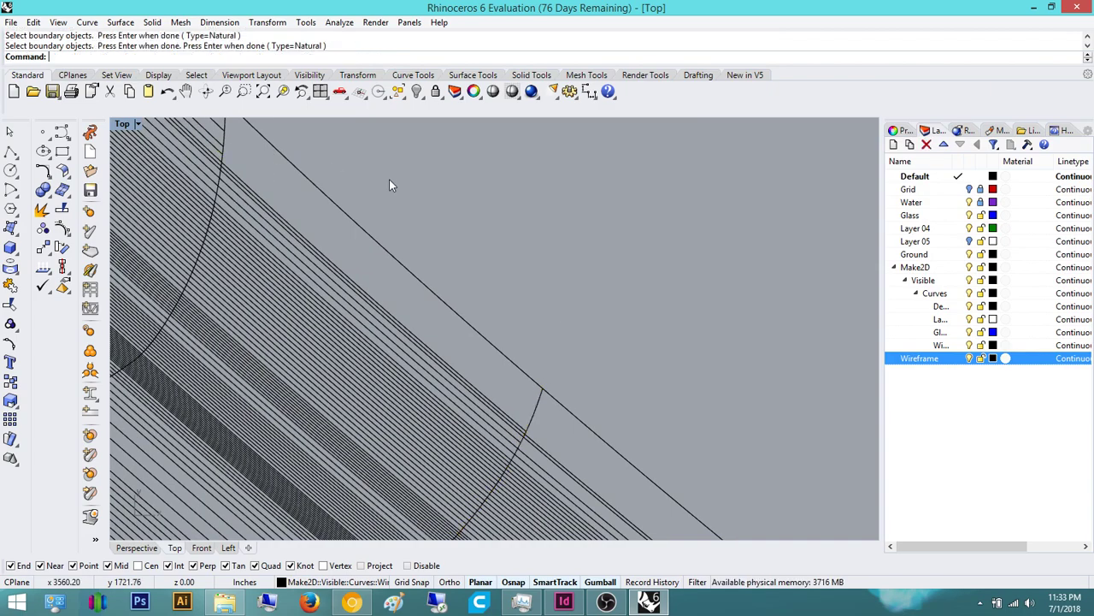
Extend the outer wireframe line that stops at the second-to-last rib to the last rib before the corner
{"action": "key", "text": "Return"}
{"action": "left_click", "coordinate": [539, 410]}
{"action": "key", "text": "Return"}
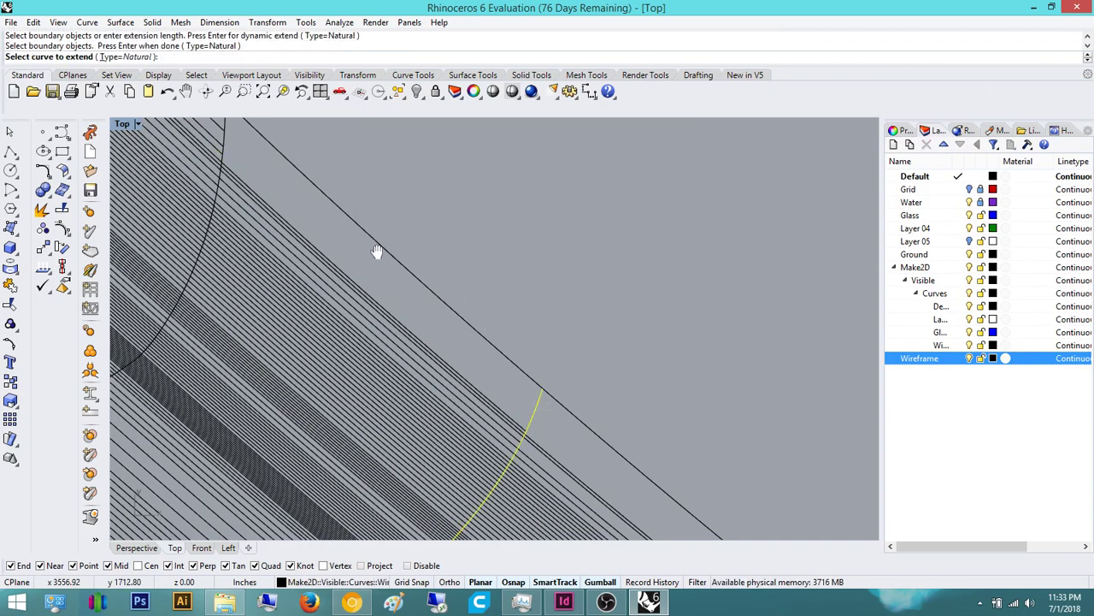
{"action": "scroll", "coordinate": [368, 250], "scroll_direction": "up", "scroll_amount": 3}
{"action": "left_click", "coordinate": [347, 247]}
{"action": "left_click", "coordinate": [349, 237]}
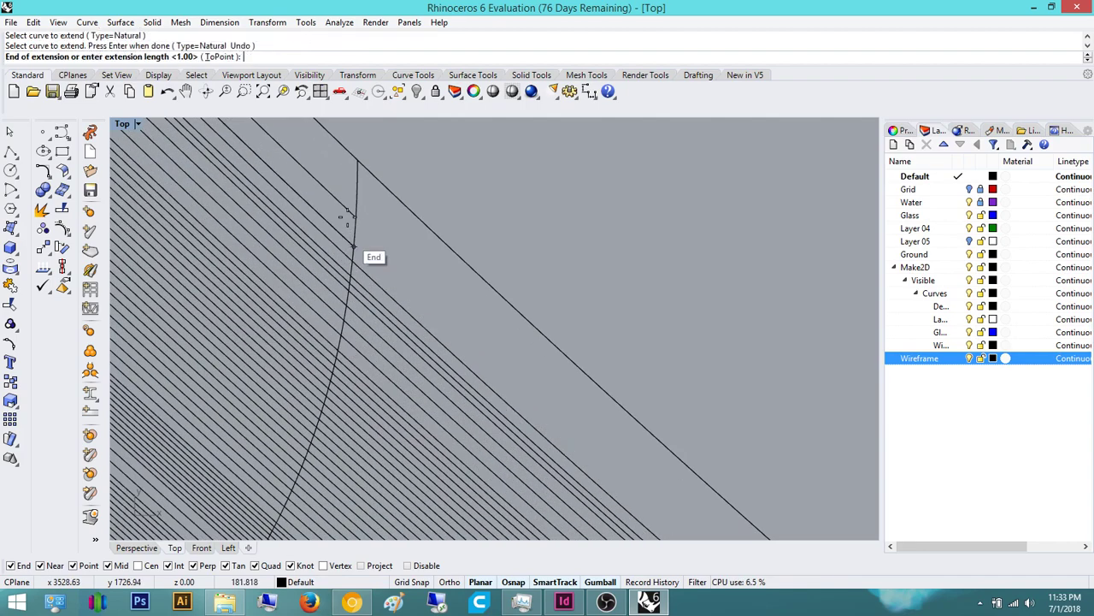
{"action": "key", "text": "Escape"}
{"action": "left_click", "coordinate": [352, 214]}
{"action": "scroll", "coordinate": [437, 266], "scroll_direction": "down", "scroll_amount": 6}
{"action": "right_click_drag", "start_coordinate": [549, 261], "coordinate": [426, 195]}
{"action": "scroll", "coordinate": [440, 283], "scroll_direction": "down", "scroll_amount": 4}
{"action": "right_click_drag", "start_coordinate": [426, 281], "coordinate": [535, 364]}
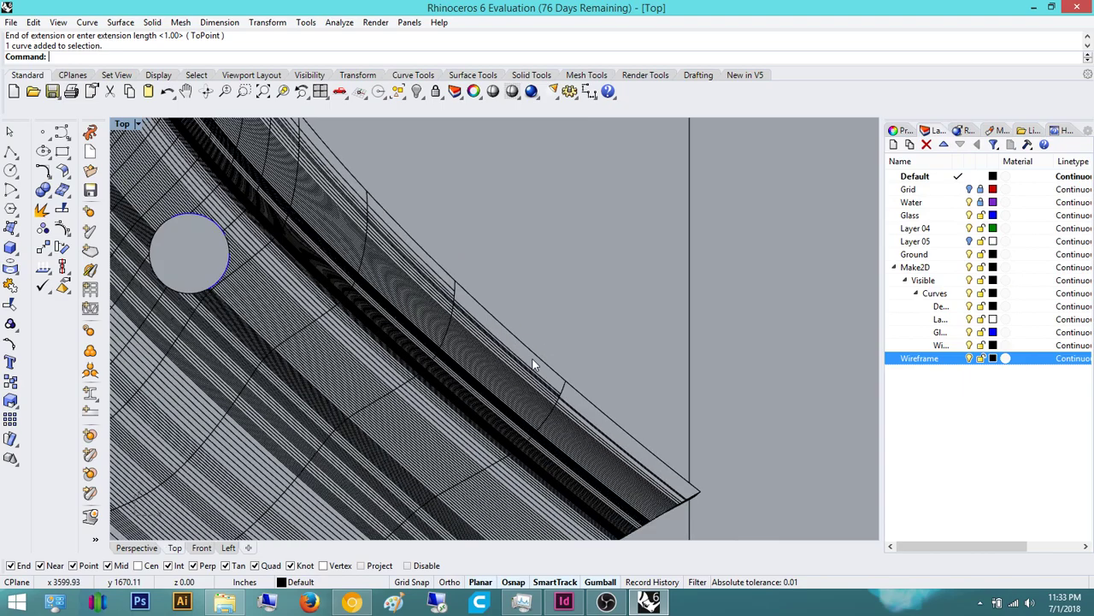
Delete the stray wireframe segments between the roof edge and the lower curve in the opening at the roof's left-hand end
{"action": "scroll", "coordinate": [521, 397], "scroll_direction": "down", "scroll_amount": 8}
{"action": "scroll", "coordinate": [450, 336], "scroll_direction": "up", "scroll_amount": 6}
{"action": "scroll", "coordinate": [570, 407], "scroll_direction": "down", "scroll_amount": 8}
{"action": "scroll", "coordinate": [335, 398], "scroll_direction": "up", "scroll_amount": 8}
{"action": "scroll", "coordinate": [335, 398], "scroll_direction": "up", "scroll_amount": 4}
{"action": "left_click", "coordinate": [323, 356]}
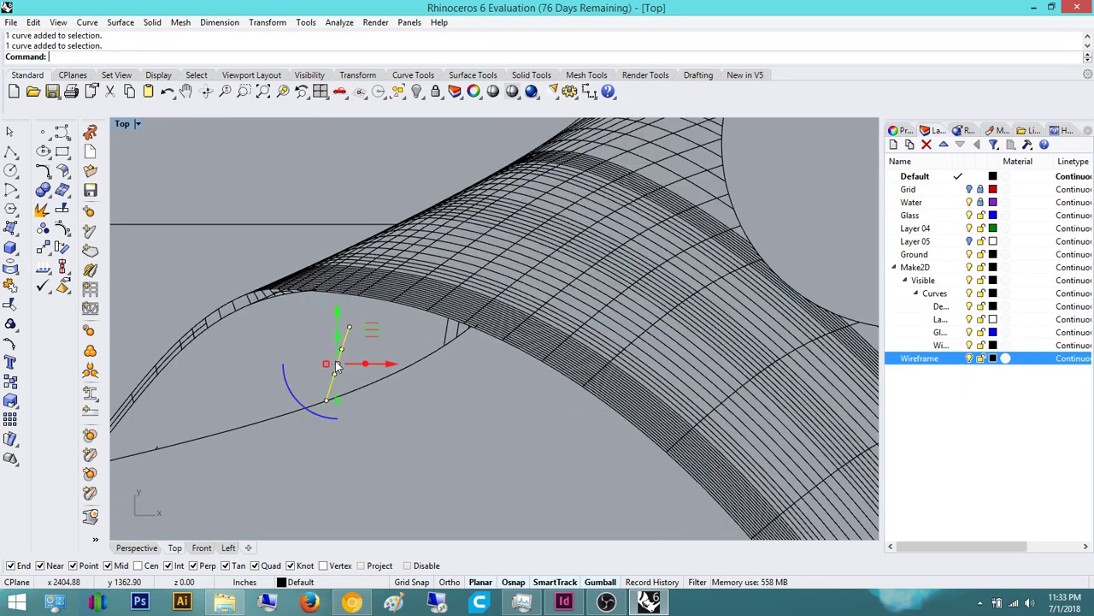
{"action": "right_click_drag", "start_coordinate": [429, 385], "coordinate": [465, 282]}
{"action": "key", "text": "Delete"}
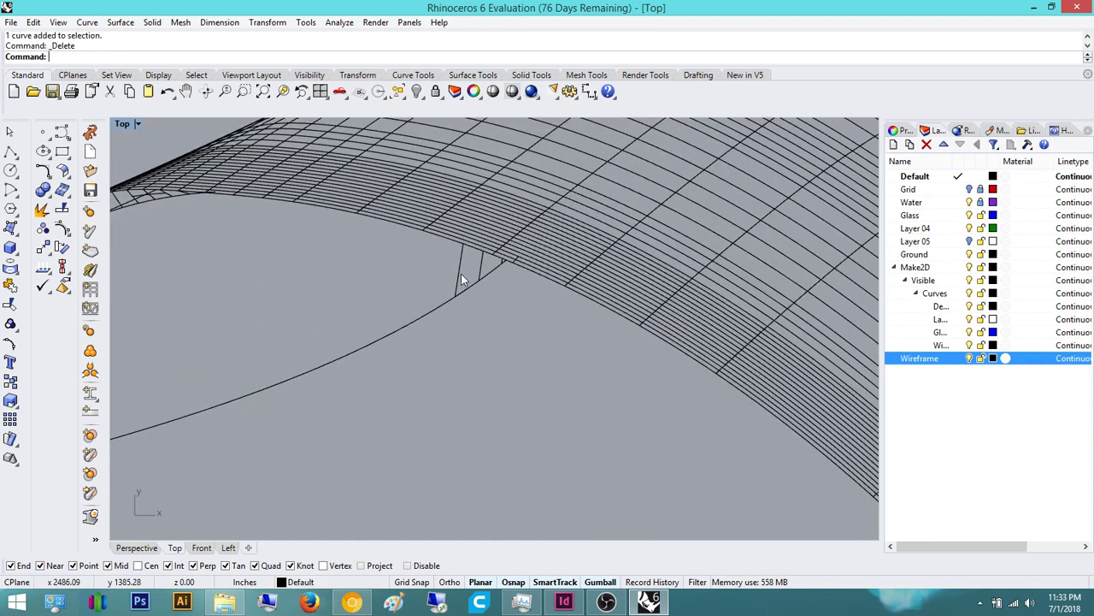
{"action": "scroll", "coordinate": [453, 282], "scroll_direction": "down", "scroll_amount": 5}
{"action": "scroll", "coordinate": [274, 402], "scroll_direction": "up", "scroll_amount": 8}
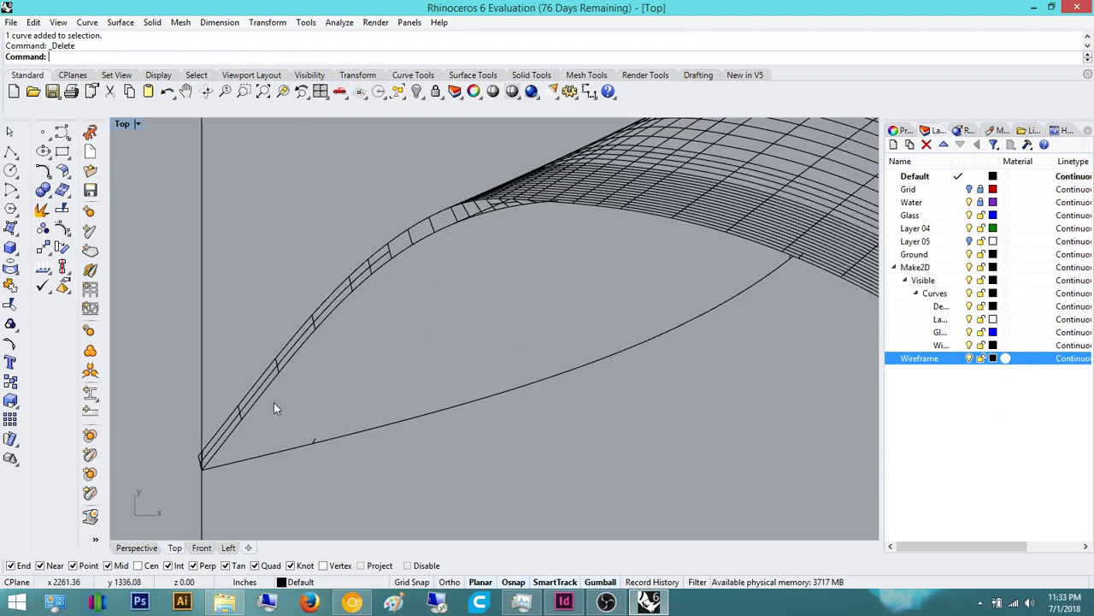
{"action": "left_click", "coordinate": [395, 418]}
{"action": "key", "text": "Delete"}
Delete the short cross segments along the lower part of the narrow curved rim at the roof's left-hand end
{"action": "right_click_drag", "start_coordinate": [258, 410], "coordinate": [314, 397]}
{"action": "scroll", "coordinate": [313, 396], "scroll_direction": "up", "scroll_amount": 10}
{"action": "left_click", "coordinate": [313, 391]}
{"action": "key", "text": "Delete"}
{"action": "left_click", "coordinate": [390, 284]}
{"action": "key", "text": "Delete"}
{"action": "scroll", "coordinate": [449, 427], "scroll_direction": "down", "scroll_amount": 9}
{"action": "scroll", "coordinate": [466, 295], "scroll_direction": "up", "scroll_amount": 4}
{"action": "left_click", "coordinate": [490, 336]}
{"action": "key", "text": "Delete"}
{"action": "right_click_drag", "start_coordinate": [513, 340], "coordinate": [482, 397]}
{"action": "key", "text": "Delete"}
{"action": "right_click_drag", "start_coordinate": [585, 296], "coordinate": [552, 354]}
{"action": "left_click", "coordinate": [597, 258]}
{"action": "key", "text": "Delete"}
{"action": "left_click", "coordinate": [644, 230]}
{"action": "key", "text": "Delete"}
{"action": "left_click", "coordinate": [692, 196]}
{"action": "key", "text": "Delete"}
{"action": "scroll", "coordinate": [645, 279], "scroll_direction": "down", "scroll_amount": 4}
{"action": "scroll", "coordinate": [688, 244], "scroll_direction": "up", "scroll_amount": 6}
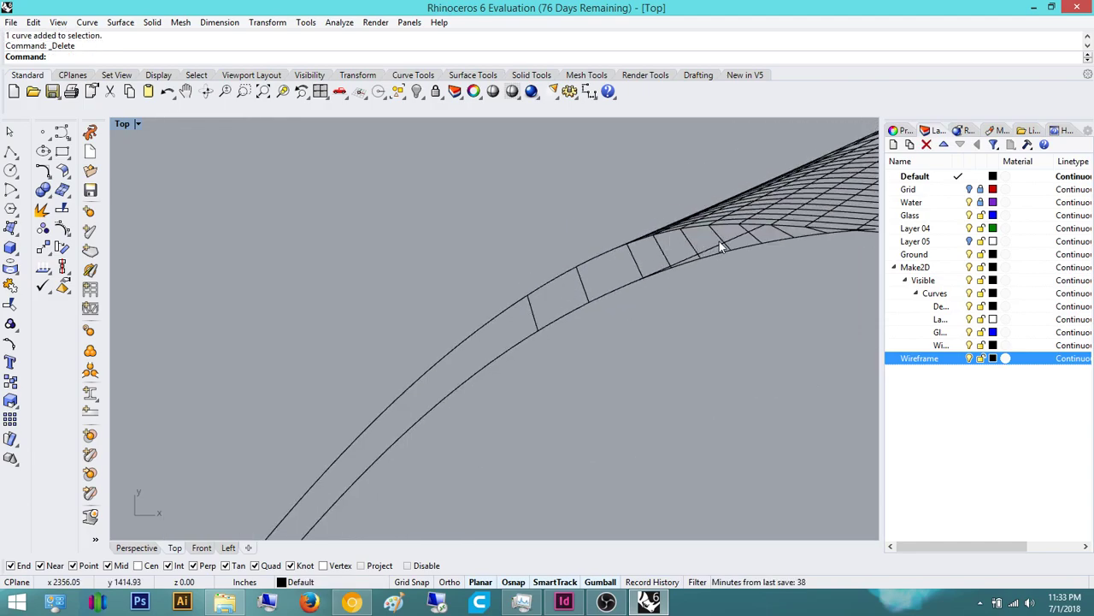
{"action": "left_click_drag", "start_coordinate": [719, 242], "coordinate": [721, 271]}
{"action": "key", "text": "ctrl+z"}
{"action": "left_click", "coordinate": [722, 243]}
{"action": "key", "text": "Escape"}
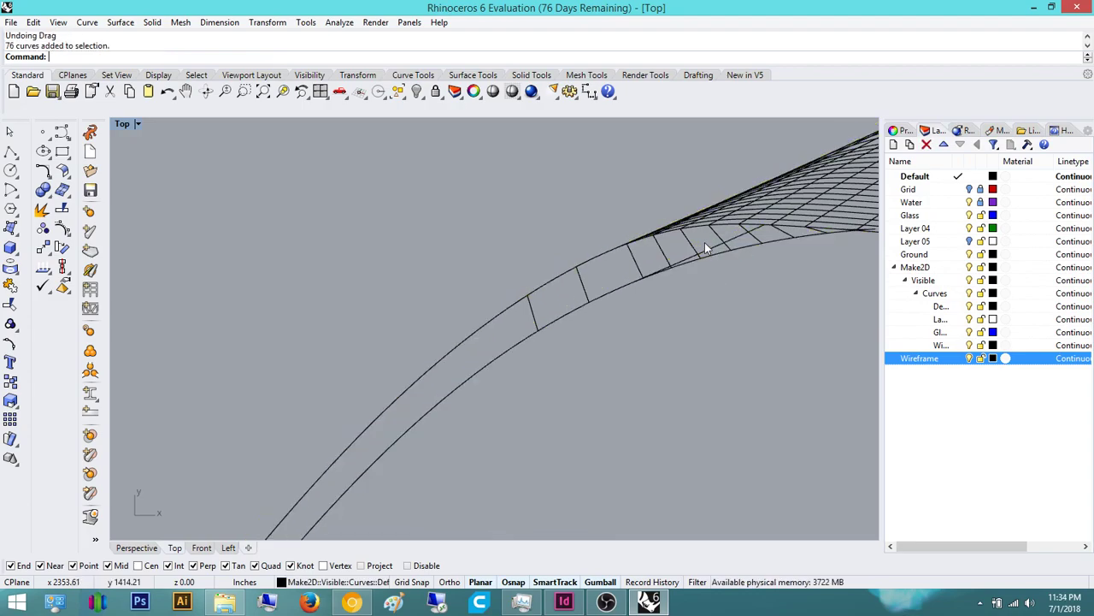
Delete the cross segments along the upper part of the curved rim, just before it meets the wireframe surface
{"action": "left_click", "coordinate": [696, 246]}
{"action": "right_click_drag", "start_coordinate": [696, 245], "coordinate": [673, 258]}
{"action": "key", "text": "Delete"}
{"action": "left_click", "coordinate": [637, 263]}
{"action": "key", "text": "Delete"}
{"action": "left_click", "coordinate": [611, 272]}
{"action": "key", "text": "Delete"}
{"action": "left_click", "coordinate": [510, 324]}
{"action": "key", "text": "Delete"}
Delete the remaining short cross segments where the curved rim merges into the roof's wireframe surface
{"action": "scroll", "coordinate": [668, 267], "scroll_direction": "up", "scroll_amount": 3}
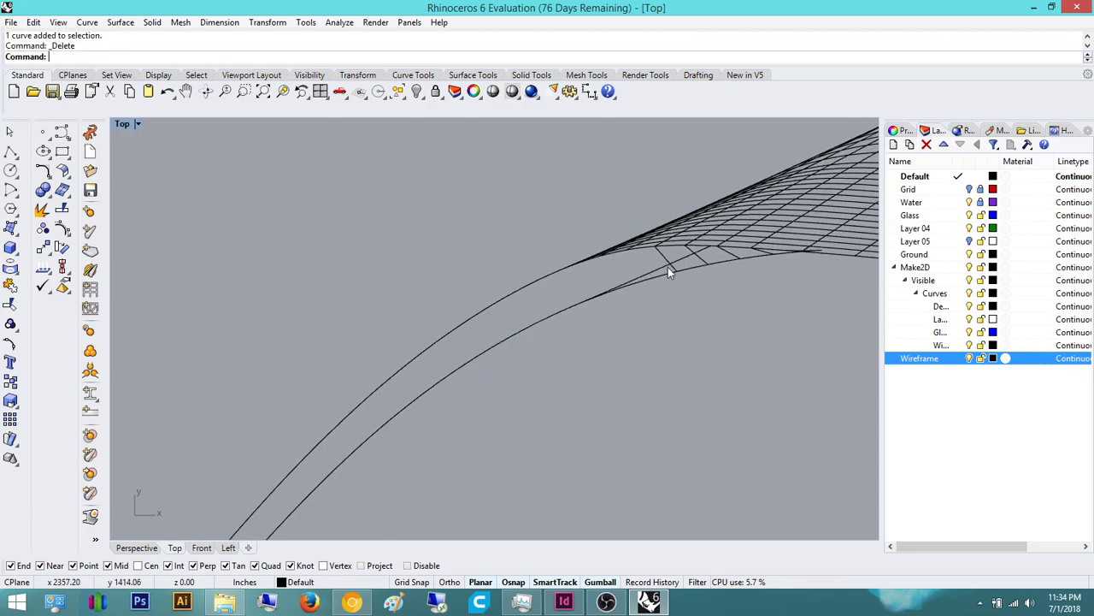
{"action": "left_click", "coordinate": [667, 255]}
{"action": "key", "text": "Delete"}
{"action": "left_click", "coordinate": [724, 245]}
{"action": "key", "text": "Delete"}
{"action": "right_click_drag", "start_coordinate": [777, 250], "coordinate": [735, 272]}
{"action": "left_click", "coordinate": [749, 251]}
{"action": "key", "text": "Delete"}
Inspect the roof's edges in the 2D plan for remaining stray or incomplete lines
{"action": "scroll", "coordinate": [796, 267], "scroll_direction": "down", "scroll_amount": 5}
{"action": "right_click_drag", "start_coordinate": [796, 295], "coordinate": [417, 287]}
{"action": "scroll", "coordinate": [641, 303], "scroll_direction": "down", "scroll_amount": 5}
{"action": "scroll", "coordinate": [607, 318], "scroll_direction": "up", "scroll_amount": 12}
{"action": "left_click", "coordinate": [627, 323]}
{"action": "scroll", "coordinate": [628, 332], "scroll_direction": "down", "scroll_amount": 9}
{"action": "right_click_drag", "start_coordinate": [609, 401], "coordinate": [542, 398]}
{"action": "scroll", "coordinate": [572, 372], "scroll_direction": "down", "scroll_amount": 9}
{"action": "right_click_drag", "start_coordinate": [607, 362], "coordinate": [517, 312]}
Try to explode the grouped outline curves along the roof's narrow curved rim
{"action": "scroll", "coordinate": [443, 309], "scroll_direction": "up", "scroll_amount": 5}
{"action": "scroll", "coordinate": [443, 308], "scroll_direction": "up", "scroll_amount": 4}
{"action": "scroll", "coordinate": [514, 313], "scroll_direction": "down", "scroll_amount": 6}
{"action": "scroll", "coordinate": [492, 306], "scroll_direction": "up", "scroll_amount": 4}
{"action": "left_click", "coordinate": [482, 290]}
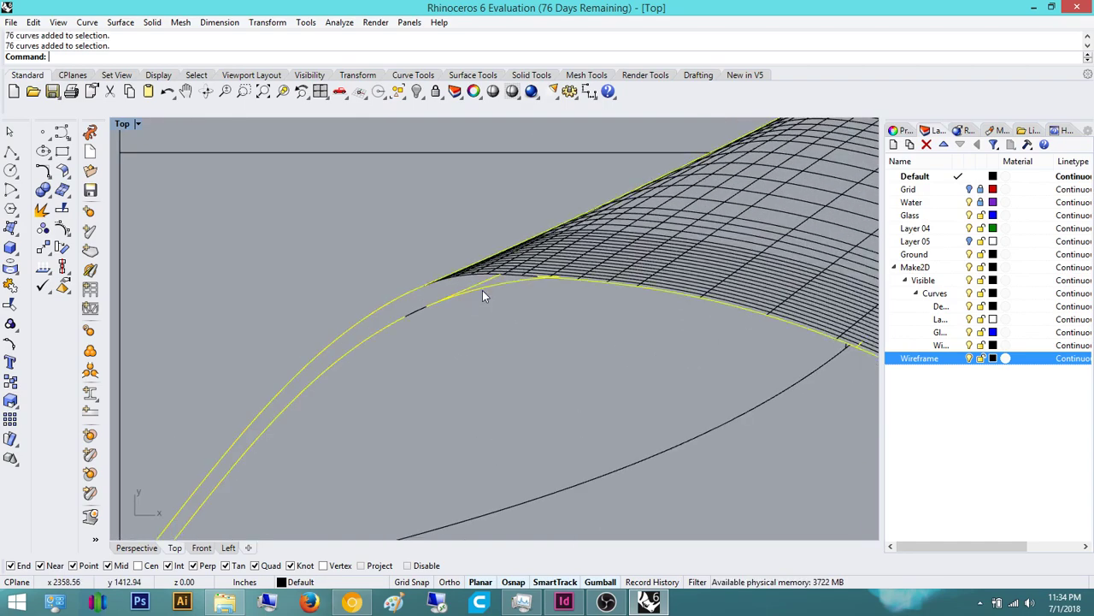
{"action": "type", "text": "Explode"}
{"action": "key", "text": "Return"}
{"action": "left_click", "coordinate": [492, 297]}
{"action": "scroll", "coordinate": [479, 283], "scroll_direction": "up", "scroll_amount": 7}
Try to ungroup the exploded outline curves at the rim, and undo back to before the explode
{"action": "left_click", "coordinate": [479, 283]}
{"action": "scroll", "coordinate": [479, 283], "scroll_direction": "down", "scroll_amount": 5}
{"action": "scroll", "coordinate": [479, 283], "scroll_direction": "up", "scroll_amount": 2}
{"action": "type", "text": "Ungroup"}
{"action": "key", "text": "Return"}
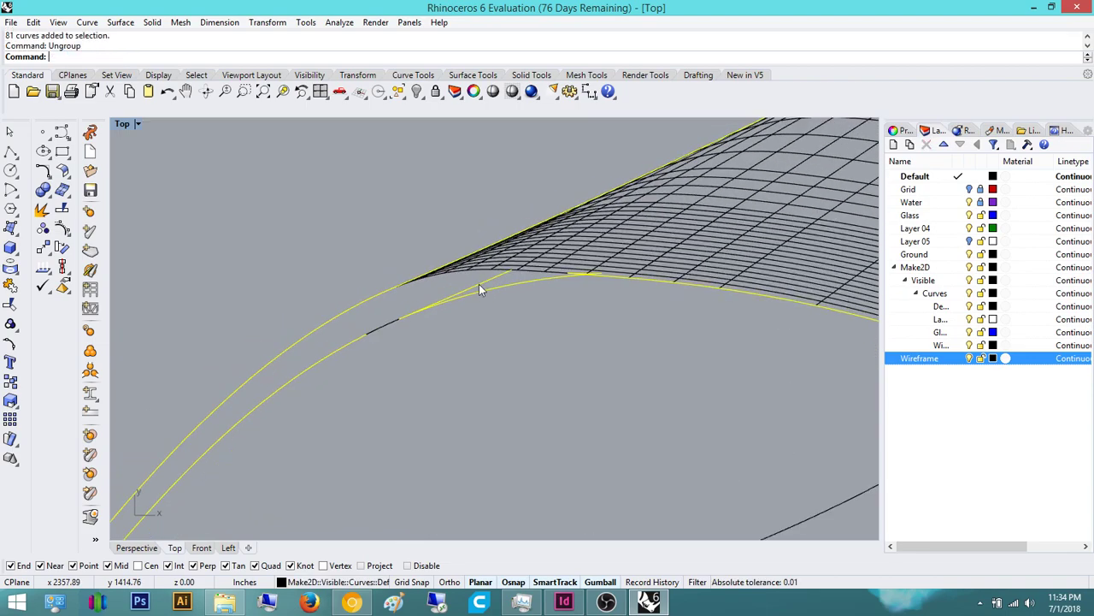
{"action": "left_click", "coordinate": [478, 284]}
{"action": "key", "text": "Escape"}
{"action": "key", "text": "ctrl+z"}
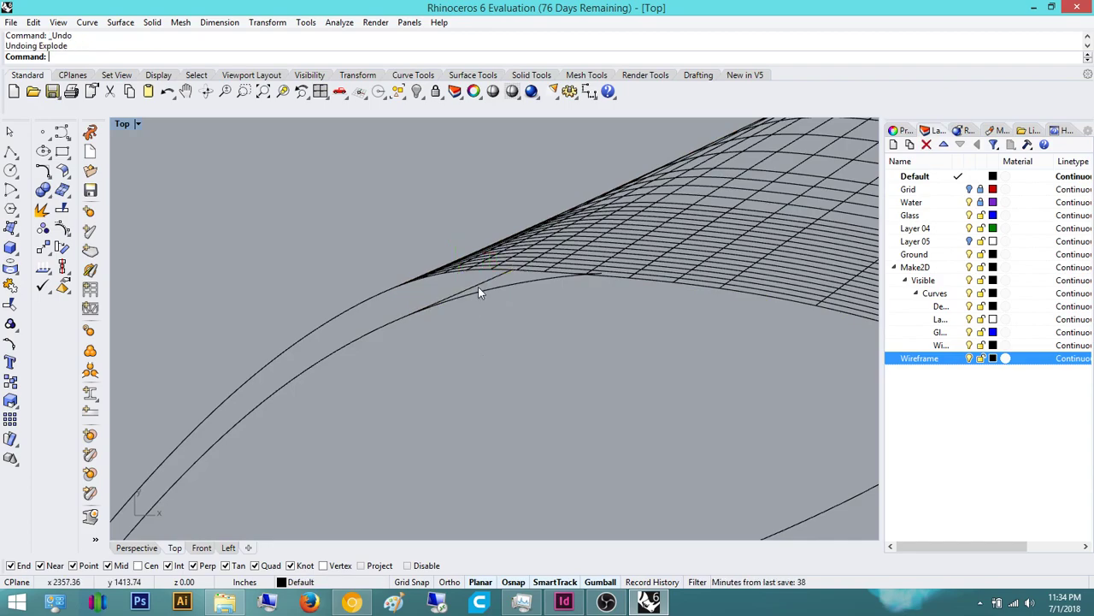
Ungroup the outline curves of the roof's narrow curved rim
{"action": "left_click", "coordinate": [478, 287]}
{"action": "key", "text": "Escape"}
{"action": "scroll", "coordinate": [585, 247], "scroll_direction": "up", "scroll_amount": 2}
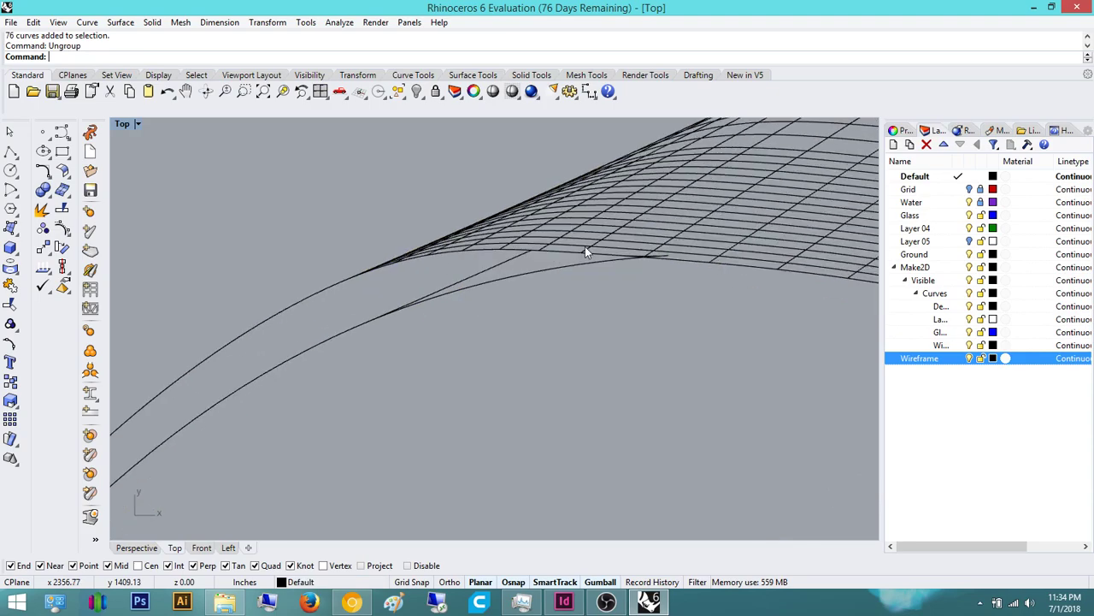
Delete the stray diagonal line and the overlapping extra curve where the rim's lower edge meets the wireframe surface
{"action": "left_click", "coordinate": [503, 262]}
{"action": "scroll", "coordinate": [586, 224], "scroll_direction": "down", "scroll_amount": 2}
{"action": "key", "text": "Delete"}
{"action": "scroll", "coordinate": [623, 248], "scroll_direction": "up", "scroll_amount": 5}
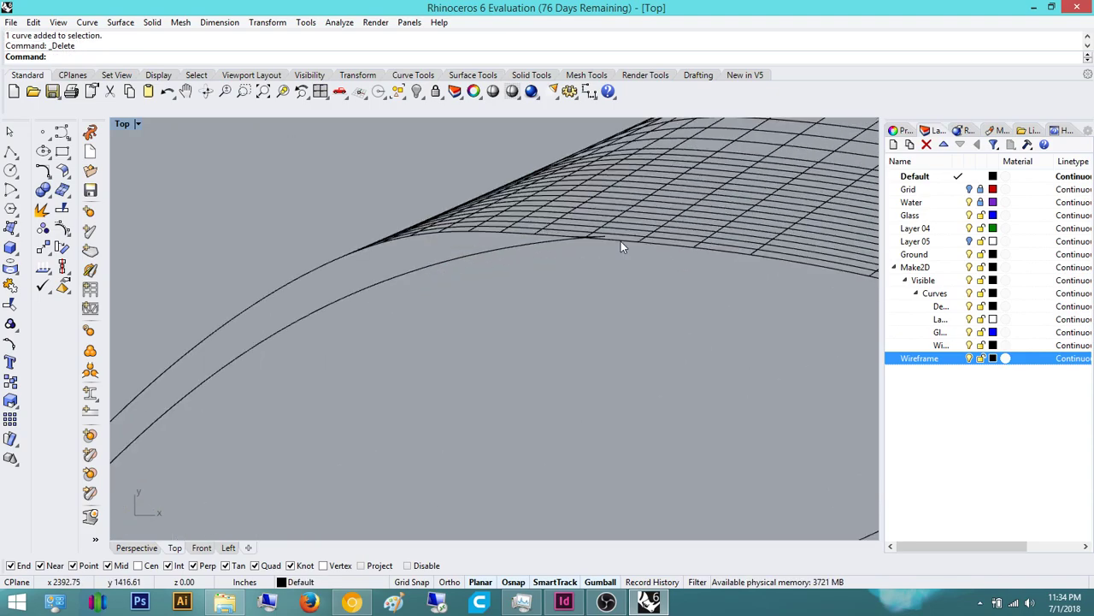
{"action": "left_click", "coordinate": [612, 235]}
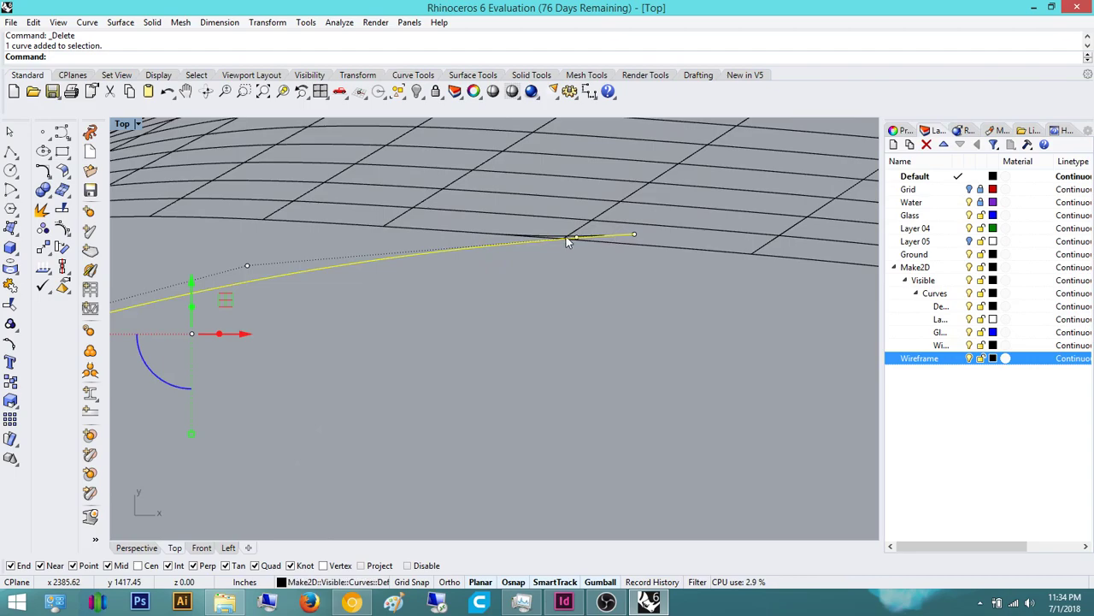
{"action": "scroll", "coordinate": [566, 248], "scroll_direction": "down", "scroll_amount": 3}
{"action": "key", "text": "Delete"}
{"action": "type", "text": "Trim"}
{"action": "key", "text": "Return"}
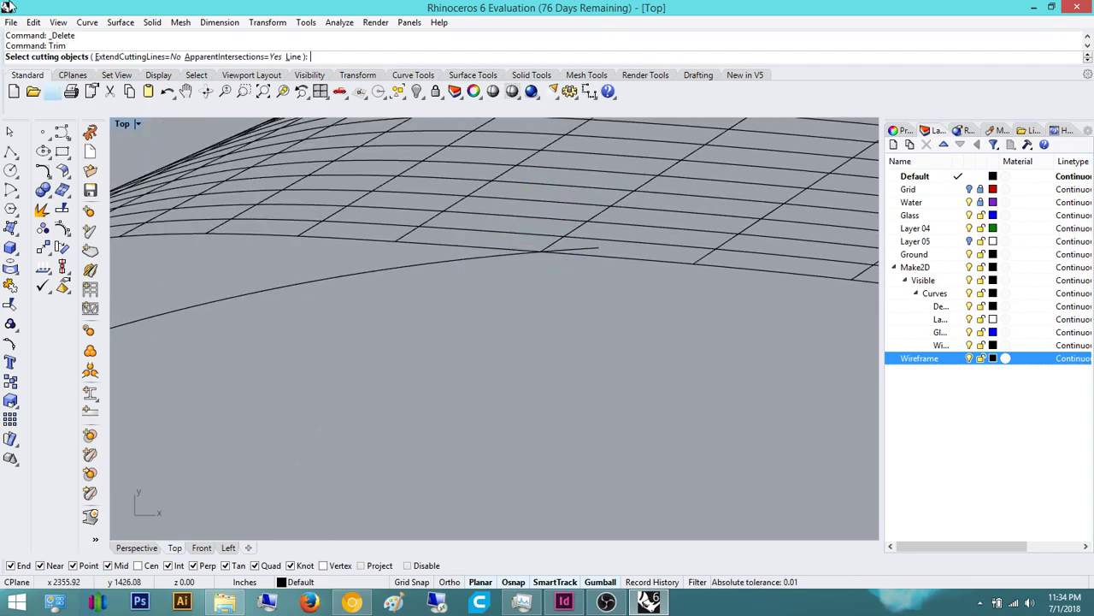
{"action": "key", "text": "Escape"}
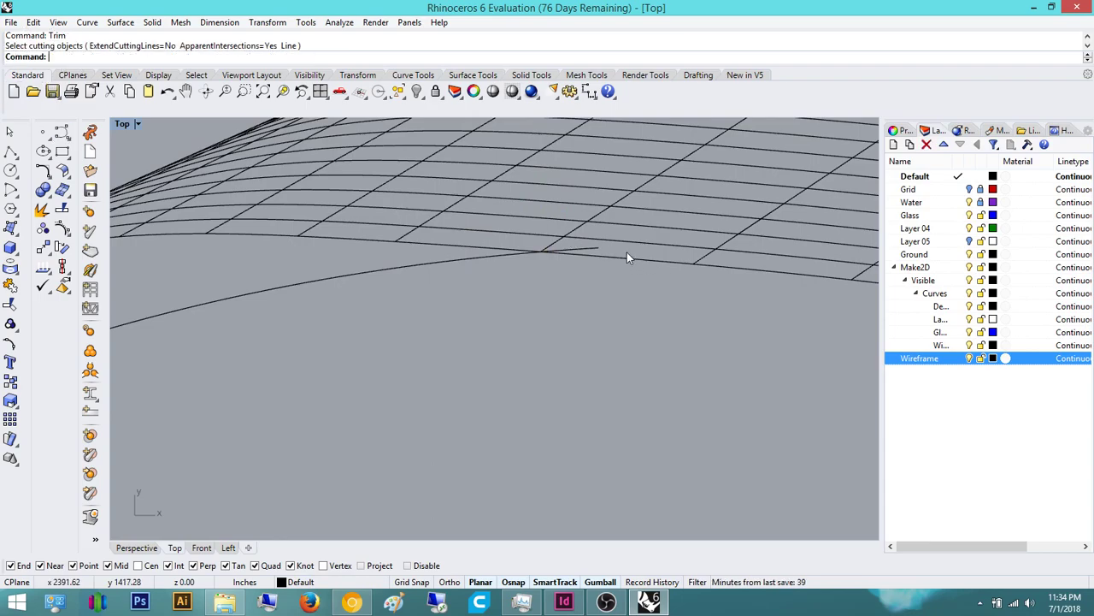
{"action": "type", "text": "Split"}
{"action": "key", "text": "Return"}
{"action": "scroll", "coordinate": [544, 247], "scroll_direction": "up", "scroll_amount": 2}
{"action": "left_click", "coordinate": [535, 260]}
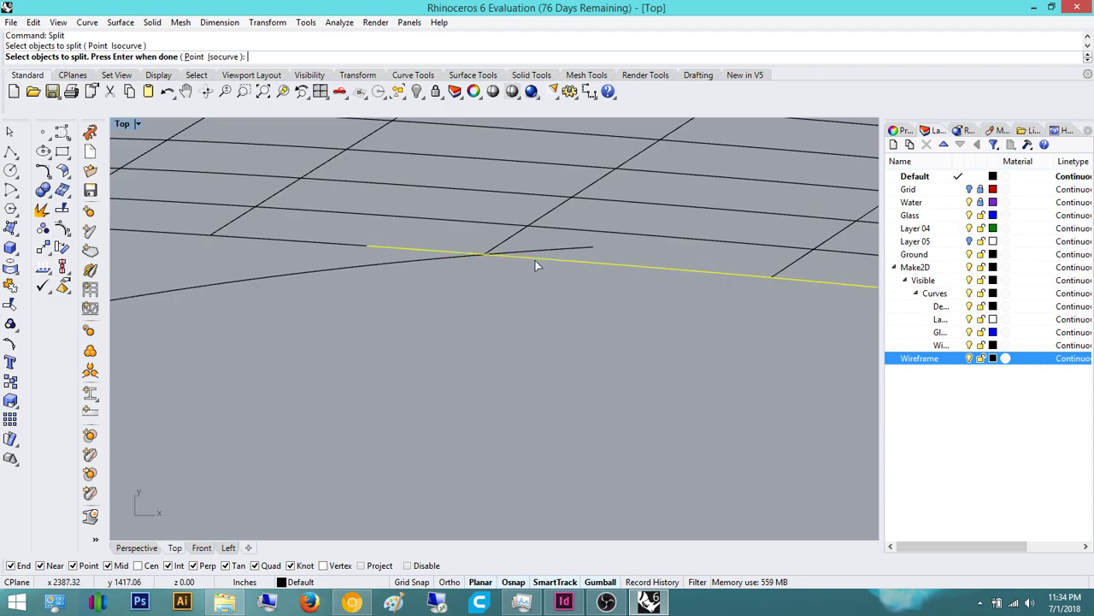
{"action": "key", "text": "Escape"}
Trim the overshooting end of the rim's lower curve, using the wireframe surface's edge curve as the cutting object
{"action": "type", "text": "Trim"}
{"action": "key", "text": "Return"}
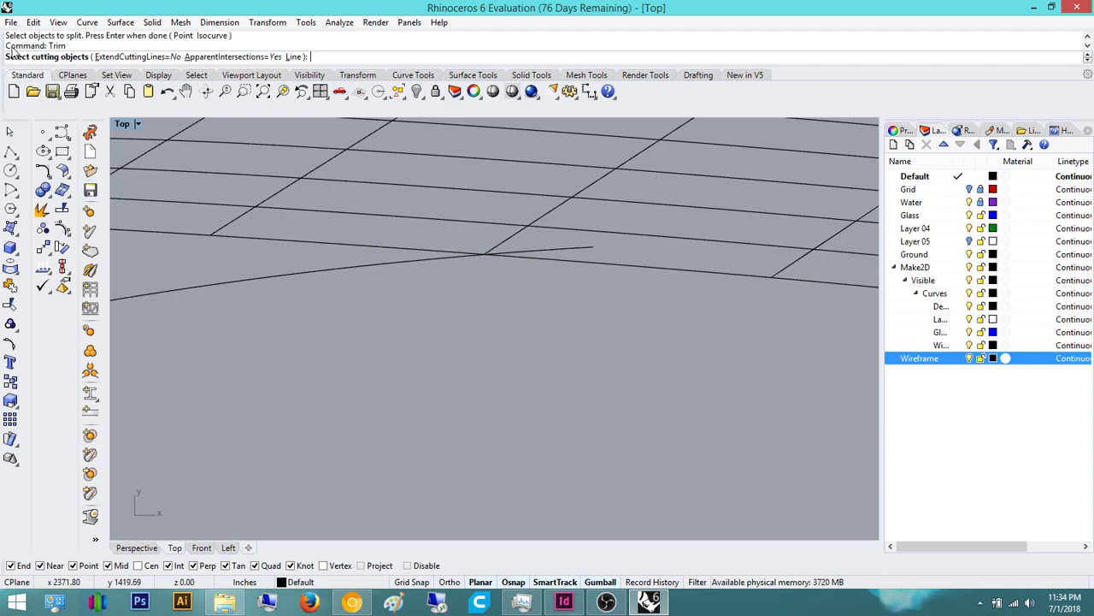
{"action": "left_click", "coordinate": [541, 268]}
{"action": "key", "text": "Return"}
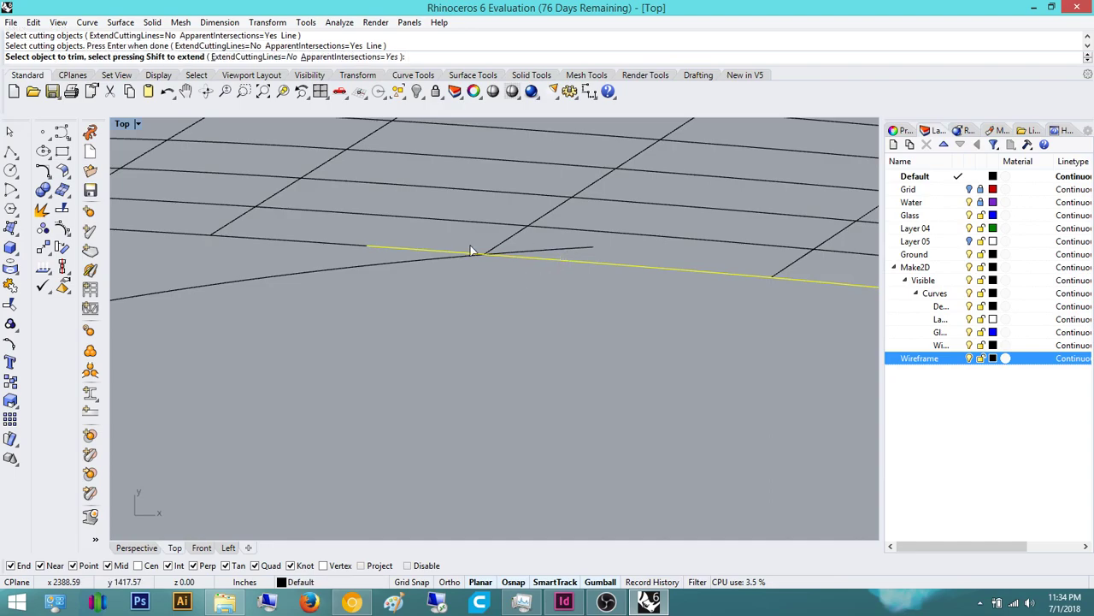
{"action": "left_click", "coordinate": [560, 253]}
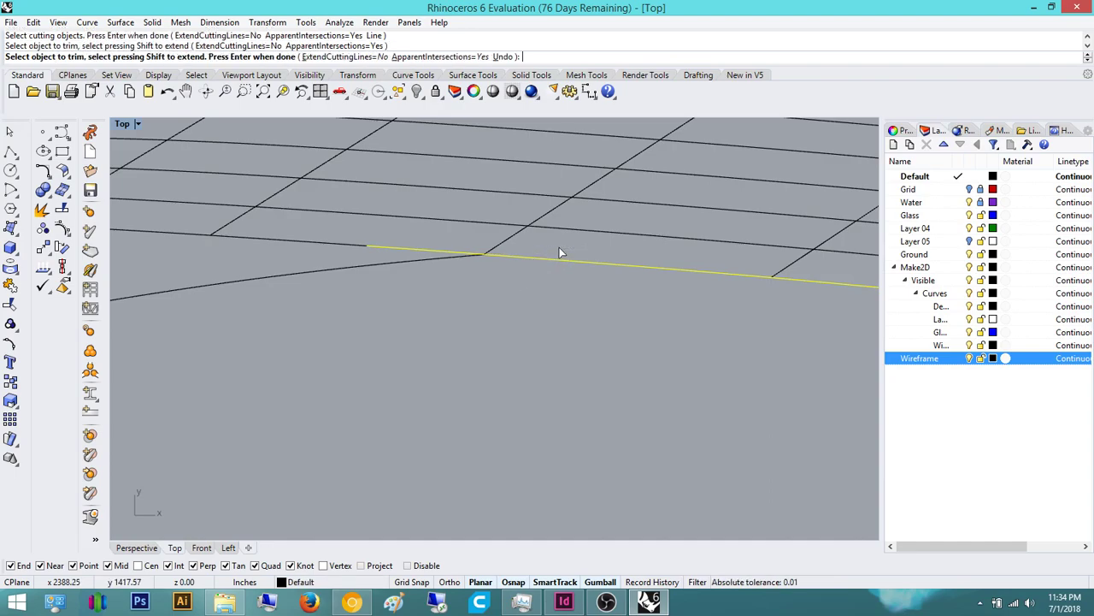
{"action": "scroll", "coordinate": [559, 249], "scroll_direction": "down", "scroll_amount": 3}
{"action": "key", "text": "Return"}
{"action": "scroll", "coordinate": [406, 257], "scroll_direction": "down", "scroll_amount": 4}
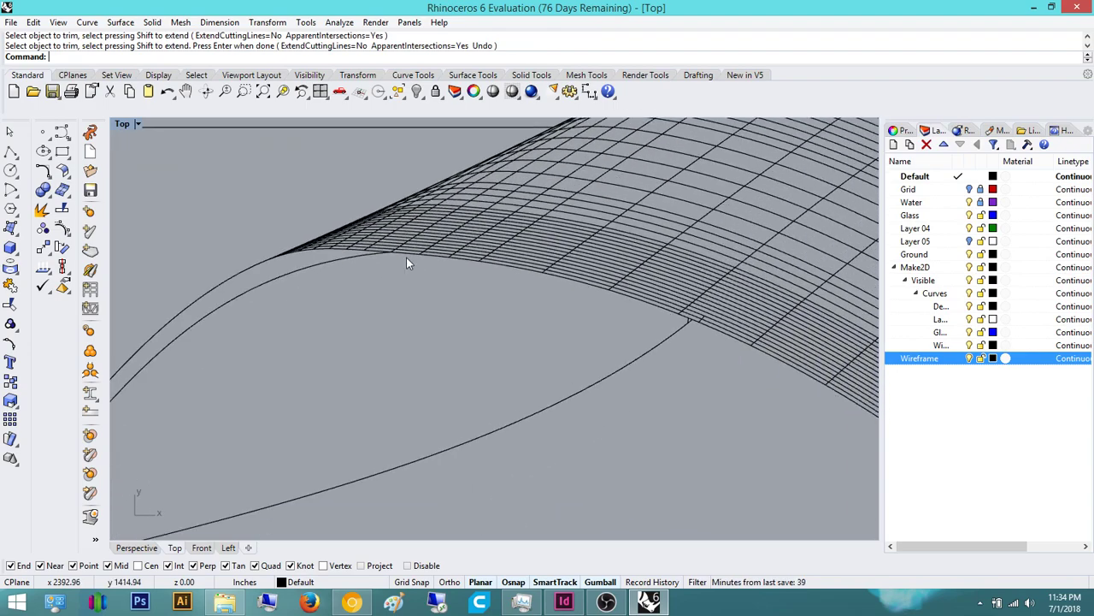
Inspect the plan drawing's roof edges, corners and wireframe surface for remaining stray or incomplete lines
{"action": "scroll", "coordinate": [359, 350], "scroll_direction": "up", "scroll_amount": 4}
{"action": "scroll", "coordinate": [393, 366], "scroll_direction": "down", "scroll_amount": 6}
{"action": "scroll", "coordinate": [487, 272], "scroll_direction": "up", "scroll_amount": 10}
{"action": "scroll", "coordinate": [400, 255], "scroll_direction": "down", "scroll_amount": 10}
{"action": "right_click_drag", "start_coordinate": [407, 290], "coordinate": [414, 292]}
{"action": "scroll", "coordinate": [414, 292], "scroll_direction": "down", "scroll_amount": 6}
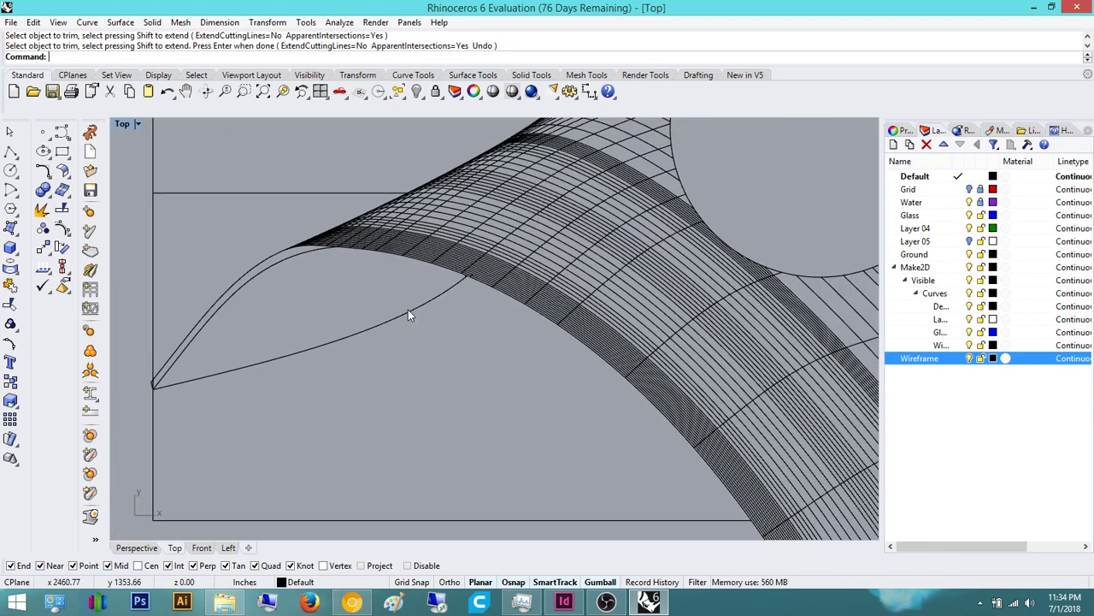
{"action": "scroll", "coordinate": [468, 371], "scroll_direction": "up", "scroll_amount": 8}
{"action": "scroll", "coordinate": [476, 342], "scroll_direction": "down", "scroll_amount": 6}
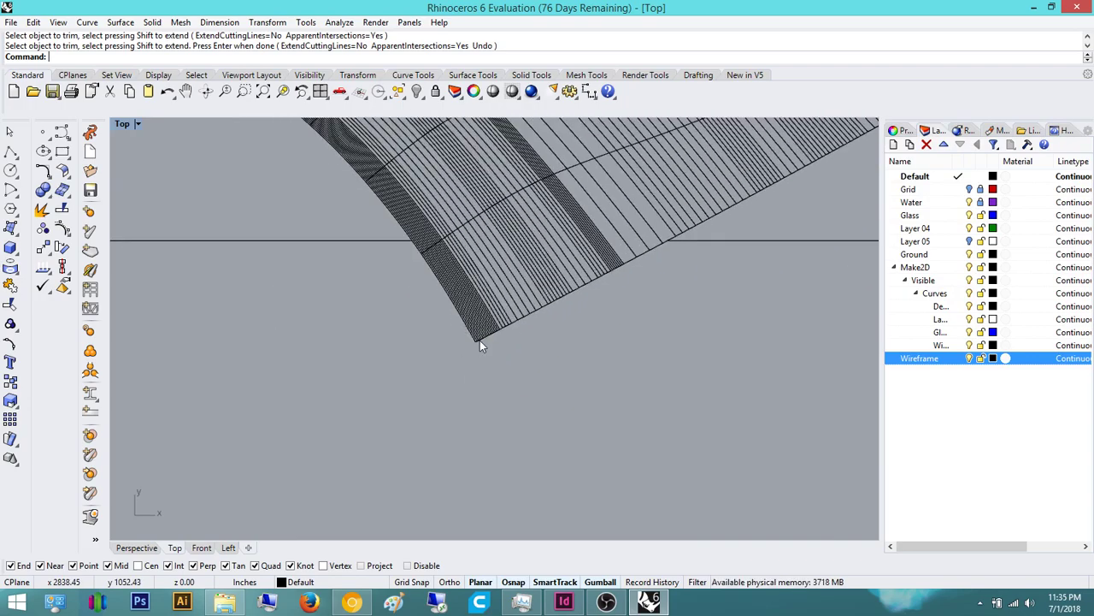
{"action": "scroll", "coordinate": [469, 356], "scroll_direction": "up", "scroll_amount": 8}
{"action": "scroll", "coordinate": [539, 312], "scroll_direction": "down", "scroll_amount": 6}
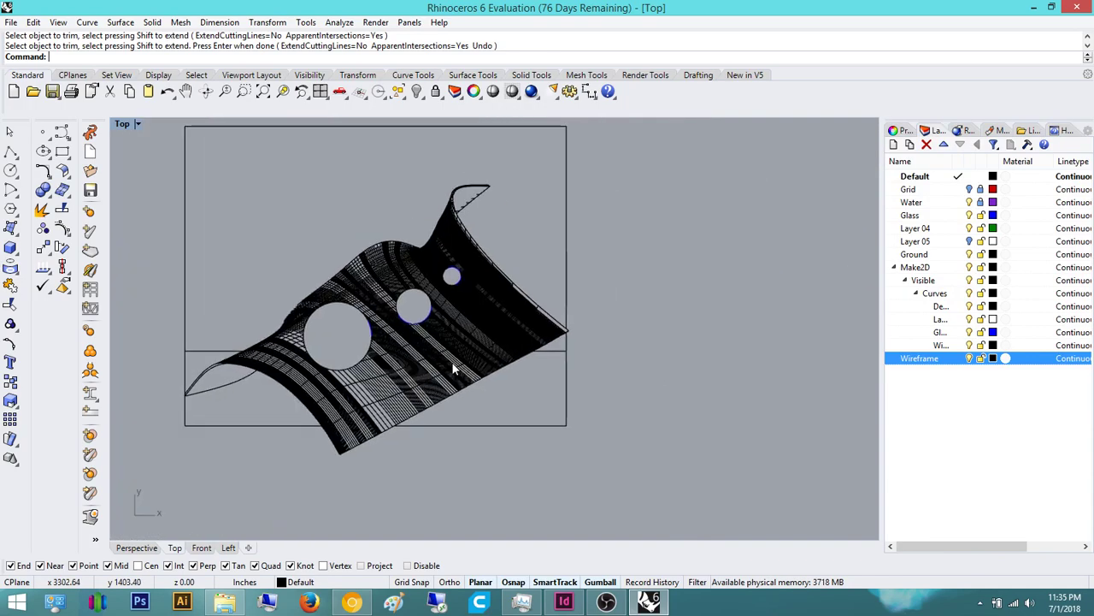
{"action": "scroll", "coordinate": [464, 350], "scroll_direction": "up", "scroll_amount": 8}
{"action": "scroll", "coordinate": [401, 276], "scroll_direction": "up", "scroll_amount": 4}
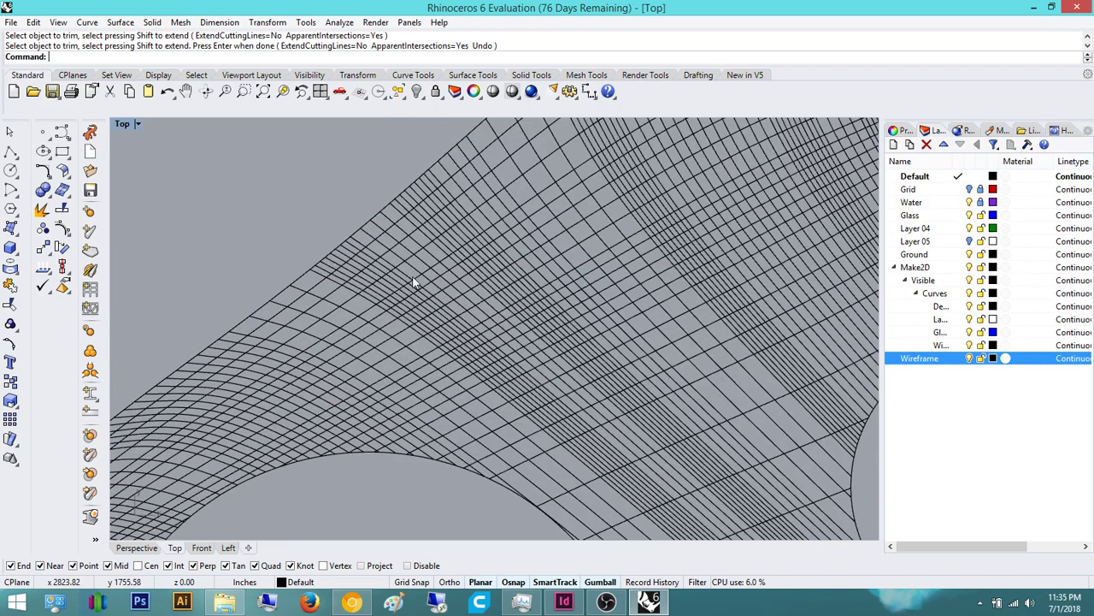
{"action": "scroll", "coordinate": [454, 294], "scroll_direction": "down", "scroll_amount": 8}
Delete the short stray segments along the straight diagonal edge at the roof's upper right-hand end
{"action": "scroll", "coordinate": [513, 278], "scroll_direction": "up", "scroll_amount": 8}
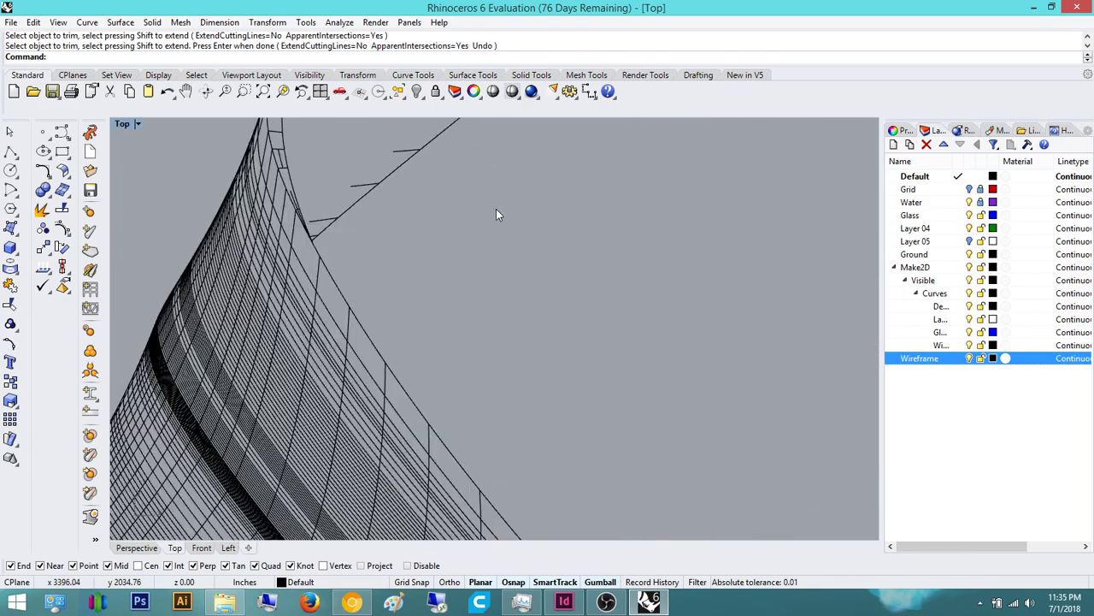
{"action": "left_click", "coordinate": [259, 373]}
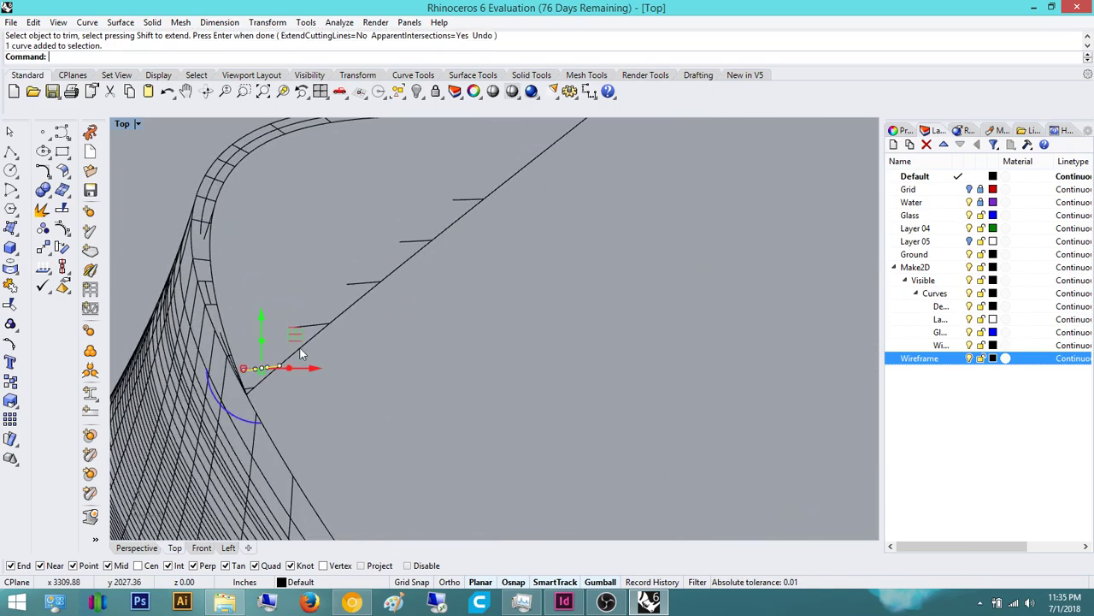
{"action": "left_click", "coordinate": [323, 324], "text": "shift"}
{"action": "left_click", "coordinate": [362, 285], "text": "shift"}
{"action": "left_click", "coordinate": [415, 238], "text": "shift"}
{"action": "left_click", "coordinate": [469, 200], "text": "shift"}
{"action": "scroll", "coordinate": [429, 288], "scroll_direction": "down", "scroll_amount": 3}
{"action": "key", "text": "Delete"}
{"action": "scroll", "coordinate": [487, 252], "scroll_direction": "down", "scroll_amount": 5}
Set the Perspective view to a low angle that frames the whole building and its terrain base
{"action": "left_click", "coordinate": [139, 549]}
{"action": "right_click_drag", "start_coordinate": [375, 384], "coordinate": [321, 350]}
{"action": "scroll", "coordinate": [316, 327], "scroll_direction": "down", "scroll_amount": 6}
{"action": "scroll", "coordinate": [316, 281], "scroll_direction": "down", "scroll_amount": 4}
{"action": "scroll", "coordinate": [316, 385], "scroll_direction": "up", "scroll_amount": 4}
{"action": "right_click_drag", "start_coordinate": [384, 376], "coordinate": [316, 353]}
{"action": "right_click_drag", "start_coordinate": [317, 353], "coordinate": [560, 373], "text": "shift"}
{"action": "scroll", "coordinate": [560, 373], "scroll_direction": "up", "scroll_amount": 5}
{"action": "right_click_drag", "start_coordinate": [394, 369], "coordinate": [353, 332]}
{"action": "scroll", "coordinate": [452, 342], "scroll_direction": "down", "scroll_amount": 3}
{"action": "right_click_drag", "start_coordinate": [453, 344], "coordinate": [491, 360], "text": "shift"}
{"action": "left_click_drag", "start_coordinate": [787, 485], "coordinate": [119, 171]}
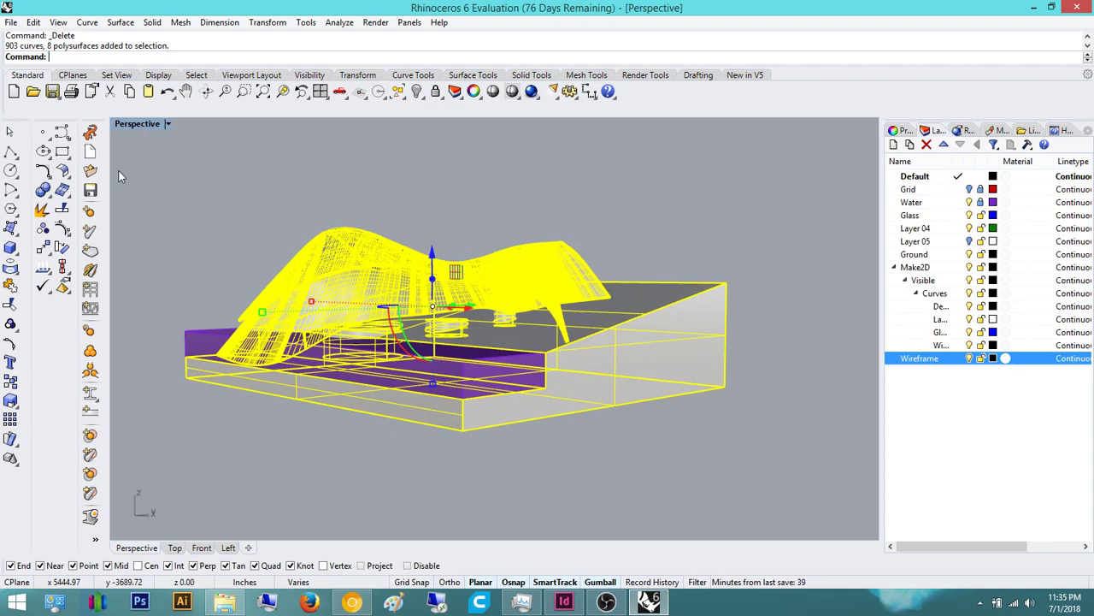
{"action": "key", "text": "Escape"}
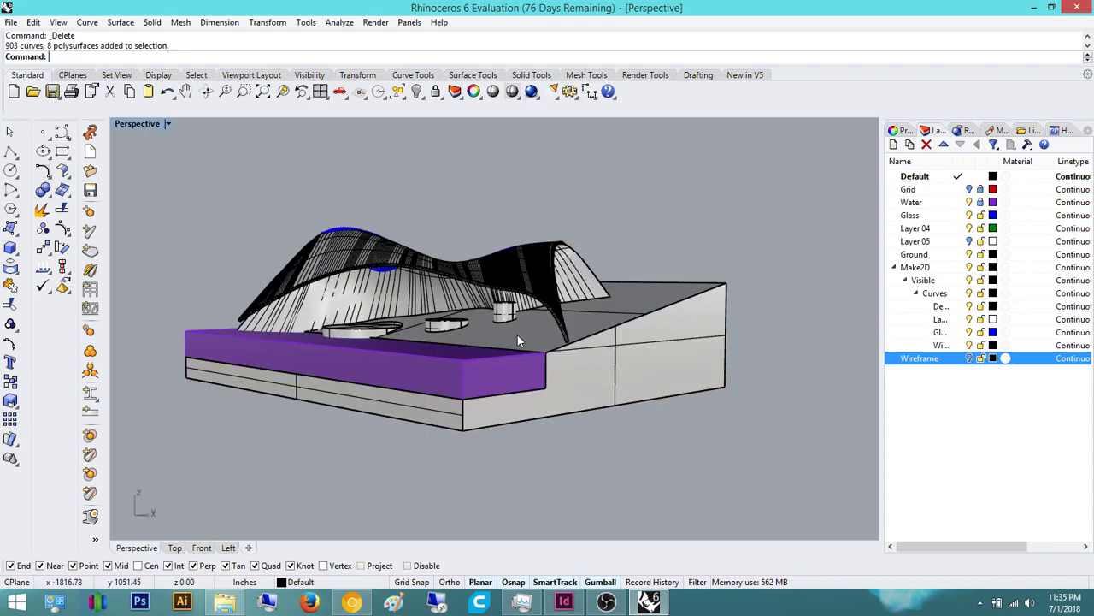
{"action": "left_click_drag", "start_coordinate": [810, 497], "coordinate": [669, 477]}
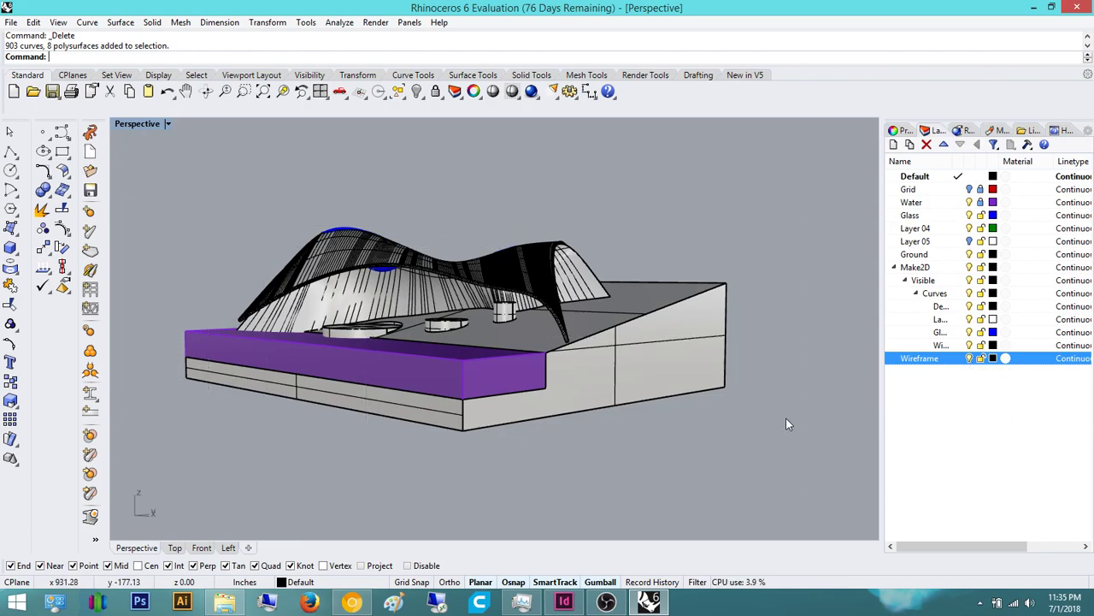
{"action": "left_click_drag", "start_coordinate": [738, 457], "coordinate": [217, 165]}
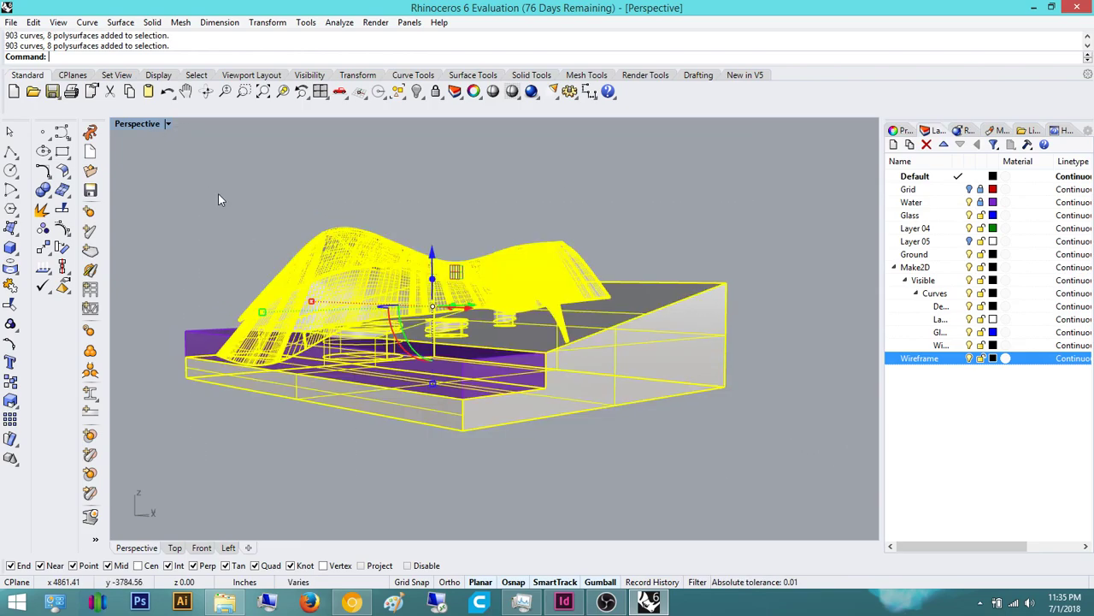
Unlock the Water layer and generate a Make2D drawing of the whole model from the Perspective view
{"action": "left_click", "coordinate": [954, 204]}
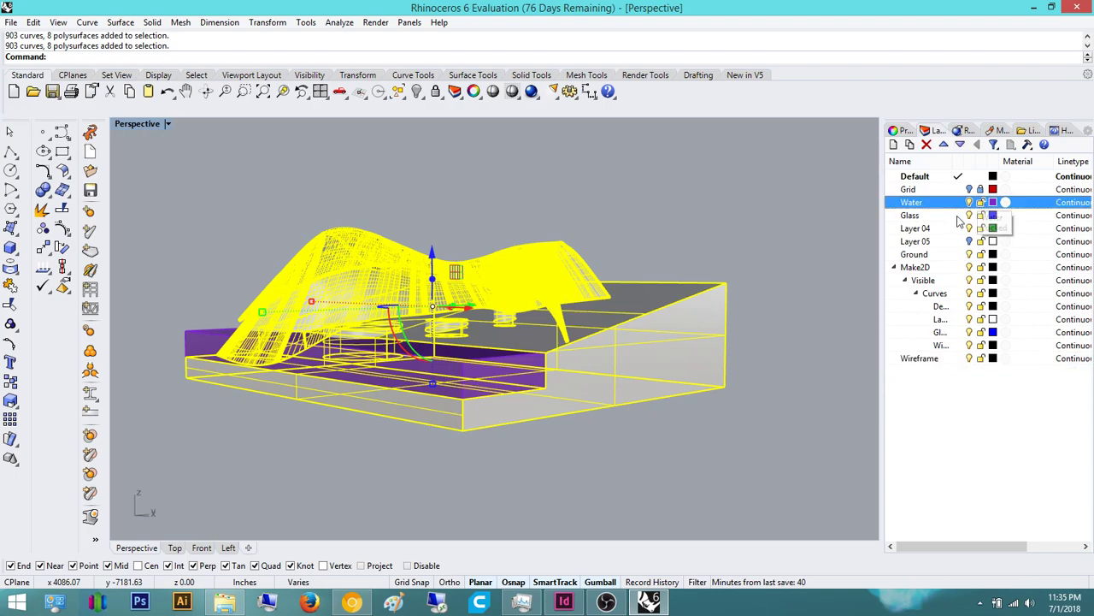
{"action": "left_click", "coordinate": [826, 457]}
{"action": "left_click_drag", "start_coordinate": [826, 457], "coordinate": [119, 146]}
{"action": "type", "text": "Make"}
{"action": "key", "text": "Return"}
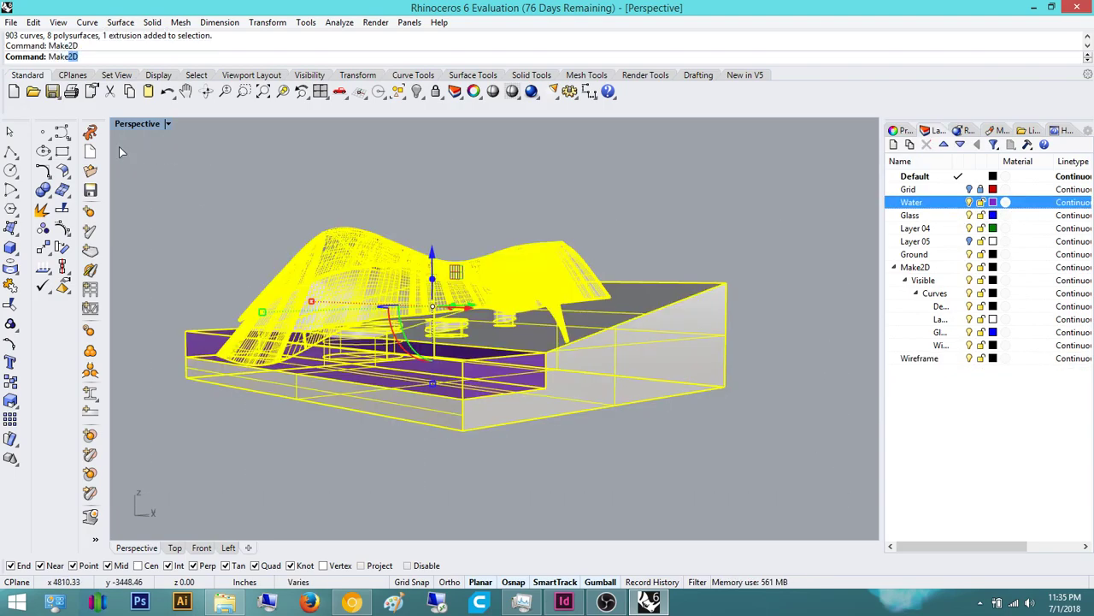
{"action": "key", "text": "Return"}
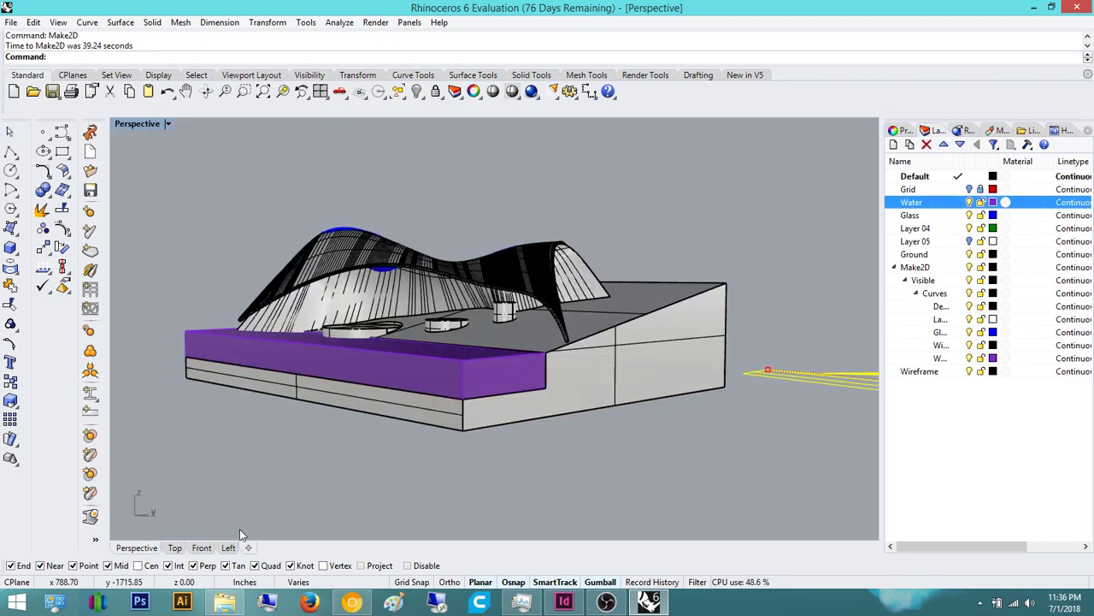
In the Top view, move the new perspective line drawing horizontally to the free space right of the plan drawing
{"action": "left_click", "coordinate": [179, 551]}
{"action": "scroll", "coordinate": [575, 346], "scroll_direction": "down", "scroll_amount": 6}
{"action": "right_click_drag", "start_coordinate": [501, 411], "coordinate": [286, 348]}
{"action": "scroll", "coordinate": [330, 314], "scroll_direction": "down", "scroll_amount": 4}
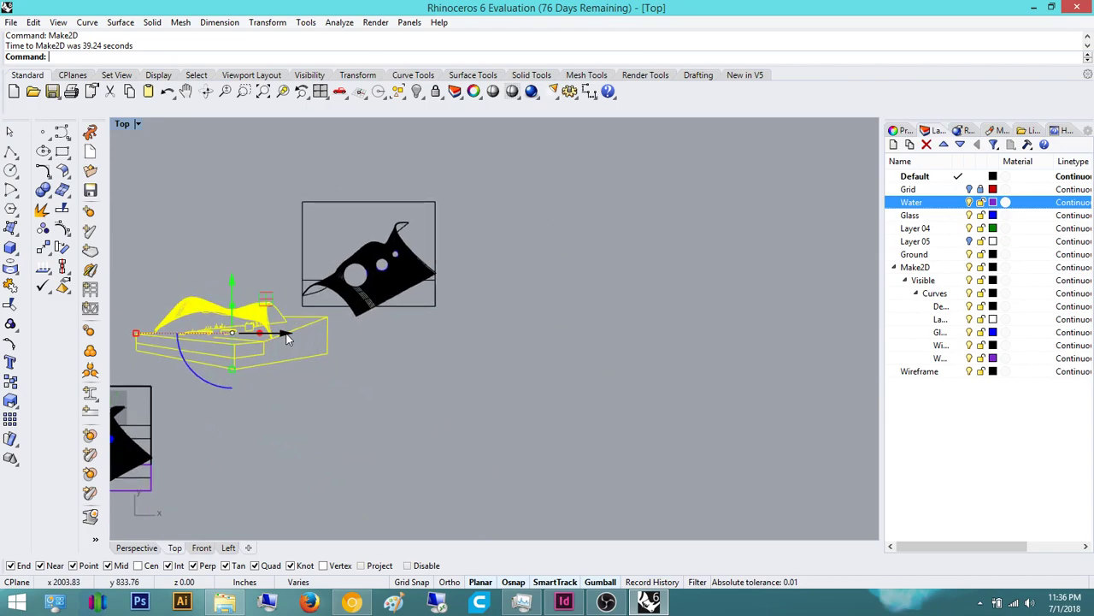
{"action": "left_click_drag", "start_coordinate": [286, 334], "coordinate": [588, 334]}
{"action": "left_click", "coordinate": [689, 276]}
{"action": "right_click_drag", "start_coordinate": [528, 318], "coordinate": [505, 332]}
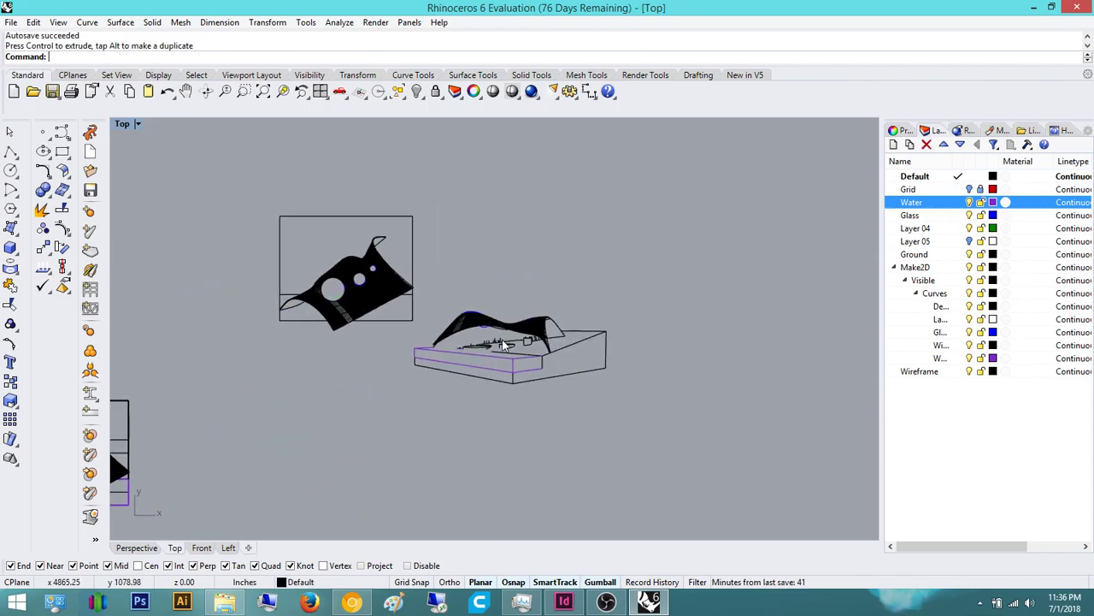
Examine the perspective line drawing's roof, cylinders and water edges for stray or missing lines and compare it with the 3D model
{"action": "scroll", "coordinate": [503, 332], "scroll_direction": "up", "scroll_amount": 12}
{"action": "right_click_drag", "start_coordinate": [403, 355], "coordinate": [462, 348]}
{"action": "scroll", "coordinate": [345, 407], "scroll_direction": "up", "scroll_amount": 6}
{"action": "right_click_drag", "start_coordinate": [405, 419], "coordinate": [439, 425]}
{"action": "scroll", "coordinate": [440, 425], "scroll_direction": "down", "scroll_amount": 6}
{"action": "right_click_drag", "start_coordinate": [536, 385], "coordinate": [505, 388]}
{"action": "right_click_drag", "start_coordinate": [741, 362], "coordinate": [603, 397]}
{"action": "scroll", "coordinate": [446, 389], "scroll_direction": "up", "scroll_amount": 8}
{"action": "scroll", "coordinate": [510, 391], "scroll_direction": "down", "scroll_amount": 6}
{"action": "scroll", "coordinate": [617, 397], "scroll_direction": "up", "scroll_amount": 6}
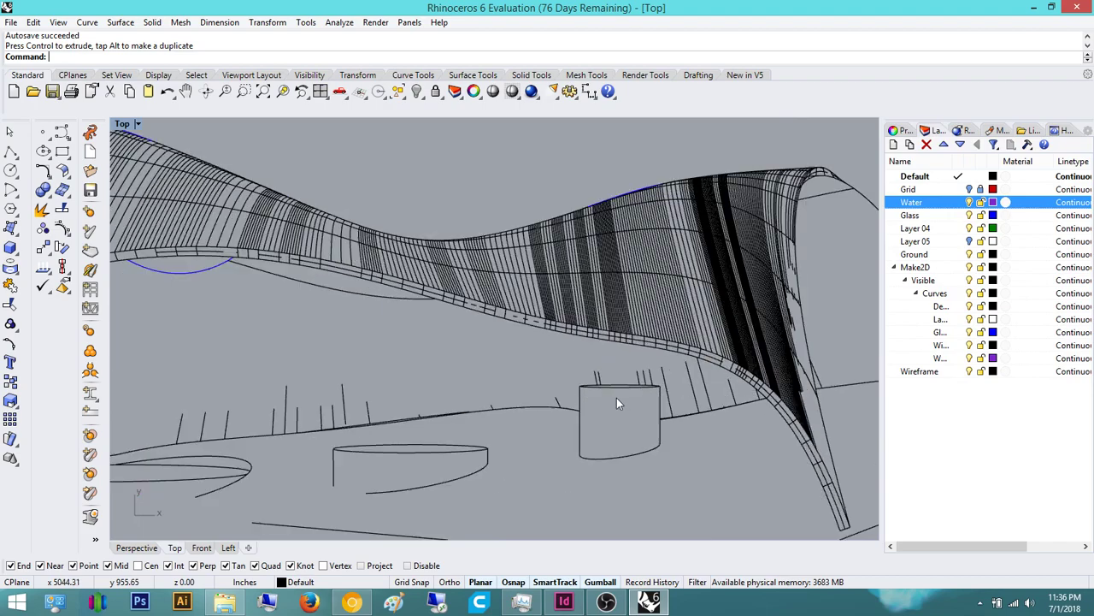
{"action": "scroll", "coordinate": [302, 394], "scroll_direction": "down", "scroll_amount": 6}
{"action": "right_click_drag", "start_coordinate": [266, 390], "coordinate": [479, 339]}
{"action": "scroll", "coordinate": [477, 339], "scroll_direction": "down", "scroll_amount": 2}
{"action": "scroll", "coordinate": [192, 378], "scroll_direction": "up", "scroll_amount": 2}
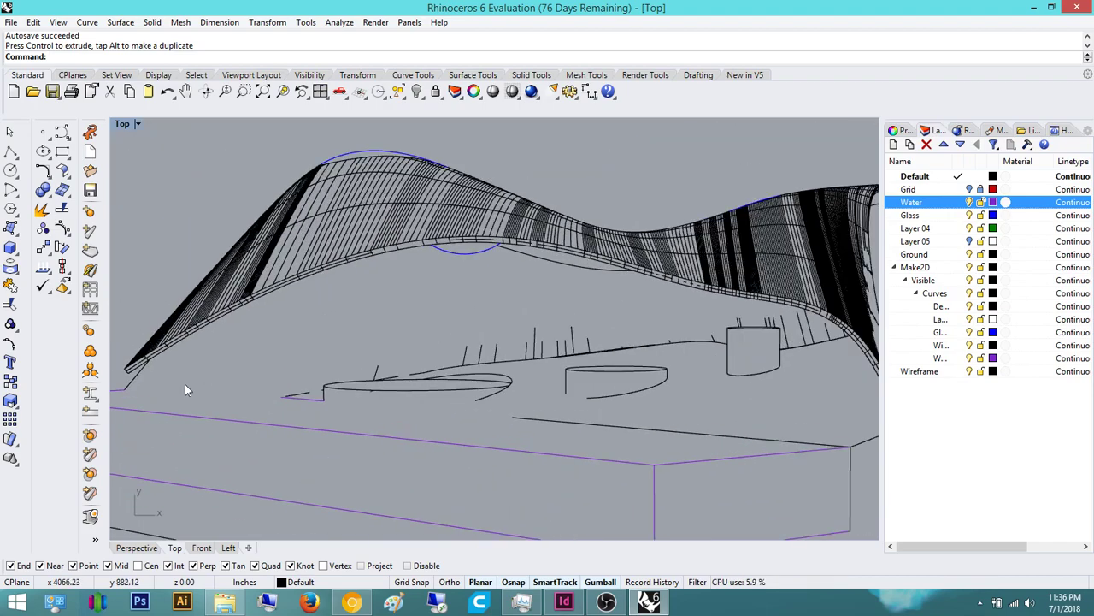
{"action": "scroll", "coordinate": [159, 391], "scroll_direction": "down", "scroll_amount": 8}
{"action": "mouse_move", "coordinate": [151, 404]}
{"action": "right_mouse_down"}
{"action": "mouse_move", "coordinate": [325, 398]}
{"action": "mouse_move", "coordinate": [484, 352]}
{"action": "right_mouse_up"}
{"action": "left_click", "coordinate": [150, 549]}
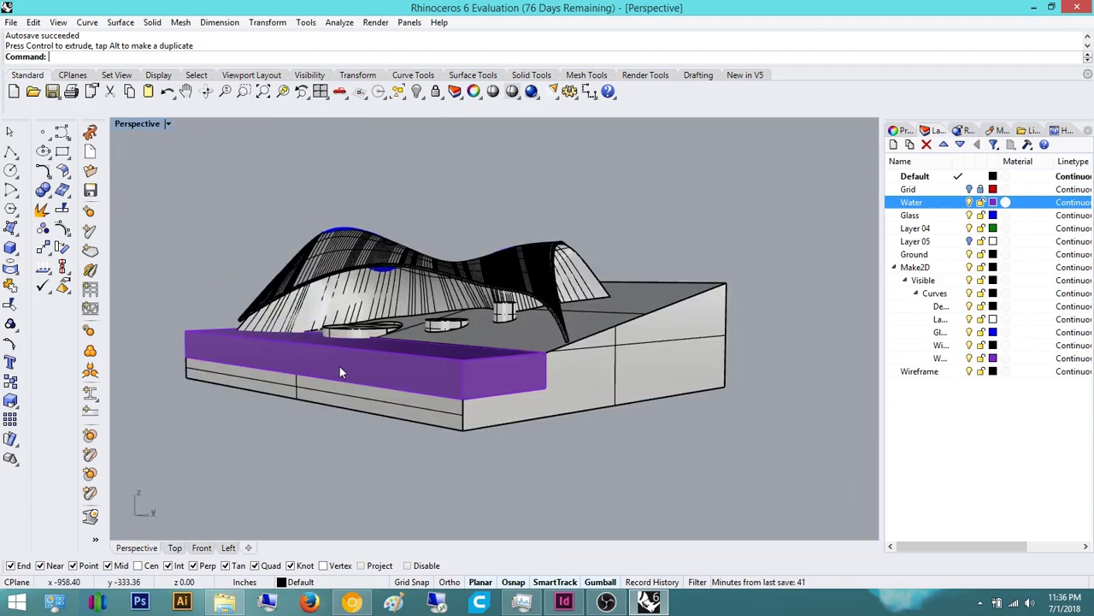
{"action": "left_click", "coordinate": [175, 548]}
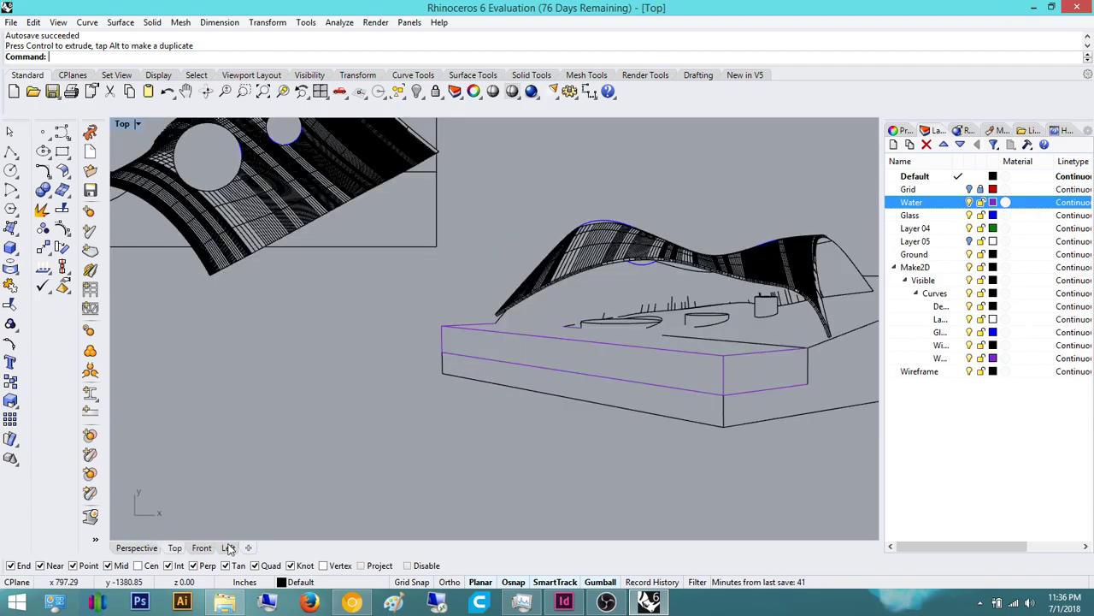
Draw a line across the gap in the water's rear edge, from the corner below the roof's left-hand end toward the broken edge segment
{"action": "scroll", "coordinate": [519, 319], "scroll_direction": "up", "scroll_amount": 10}
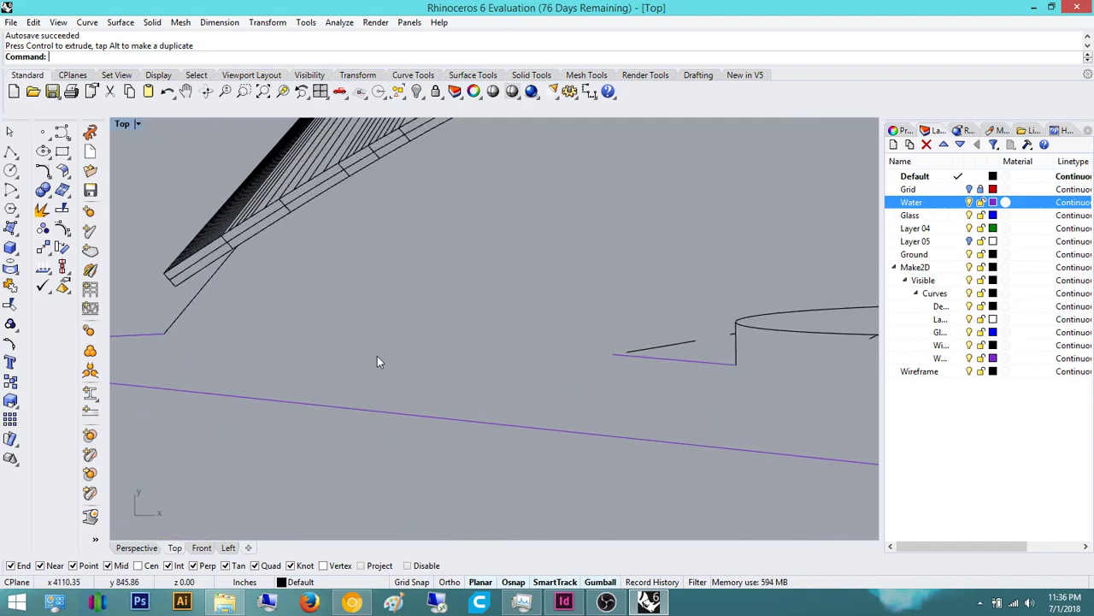
{"action": "right_click_drag", "start_coordinate": [534, 370], "coordinate": [485, 384]}
{"action": "type", "text": "line"}
{"action": "key", "text": "Return"}
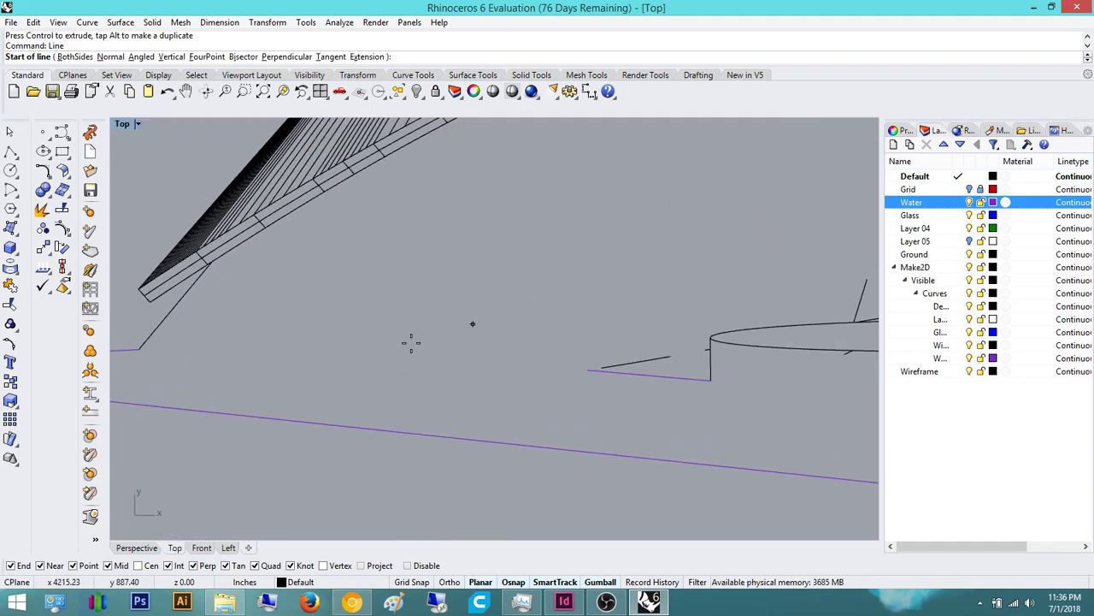
{"action": "left_click", "coordinate": [145, 353]}
{"action": "left_click", "coordinate": [590, 372]}
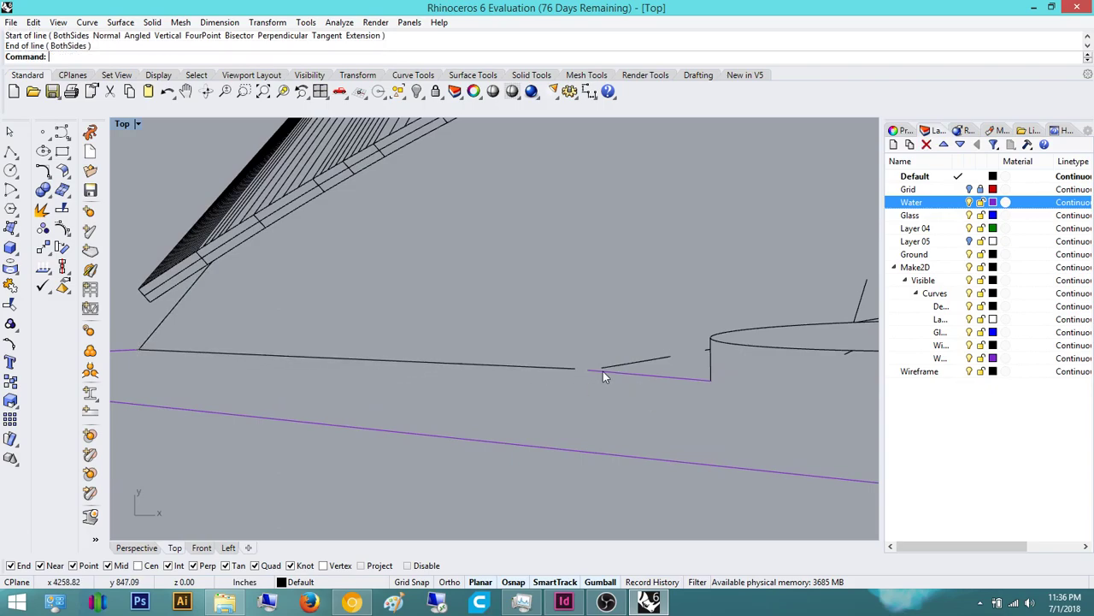
Undo the last line and redraw it from the free end of the short water edge segment to the corner below the roof's left-hand end
{"action": "key", "text": "ctrl+z"}
{"action": "right_click", "coordinate": [588, 372]}
{"action": "left_click", "coordinate": [588, 369]}
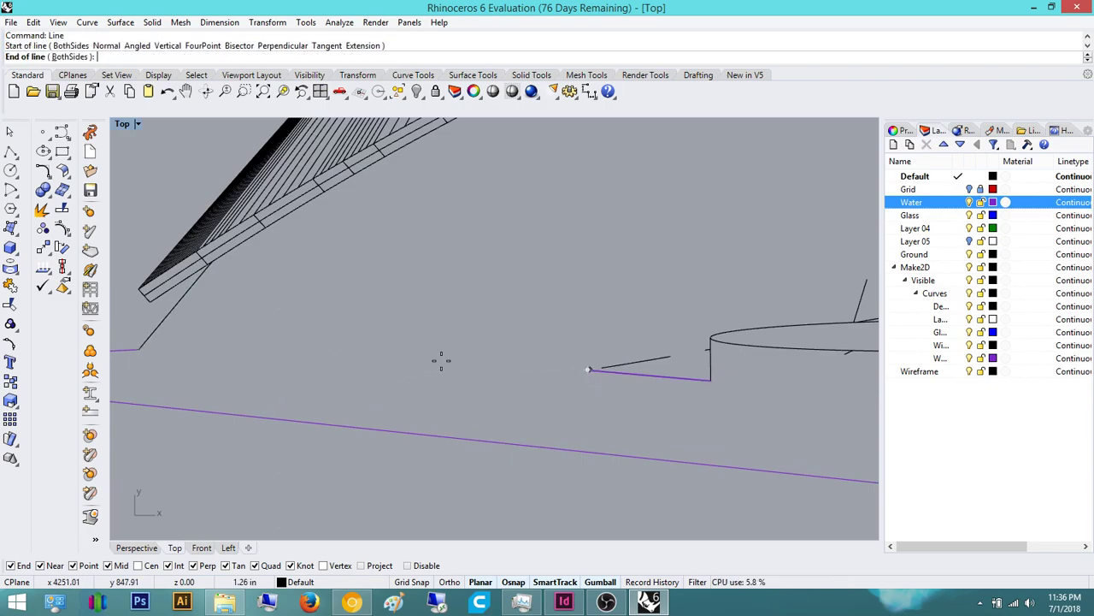
{"action": "left_click", "coordinate": [138, 349]}
Extend the slanted ground segment left of the low left-hand cylinder back to the short water edge line
{"action": "scroll", "coordinate": [299, 385], "scroll_direction": "down", "scroll_amount": 8}
{"action": "scroll", "coordinate": [526, 390], "scroll_direction": "up", "scroll_amount": 6}
{"action": "right_click_drag", "start_coordinate": [382, 371], "coordinate": [362, 382]}
{"action": "type", "text": "extend"}
{"action": "key", "text": "Return"}
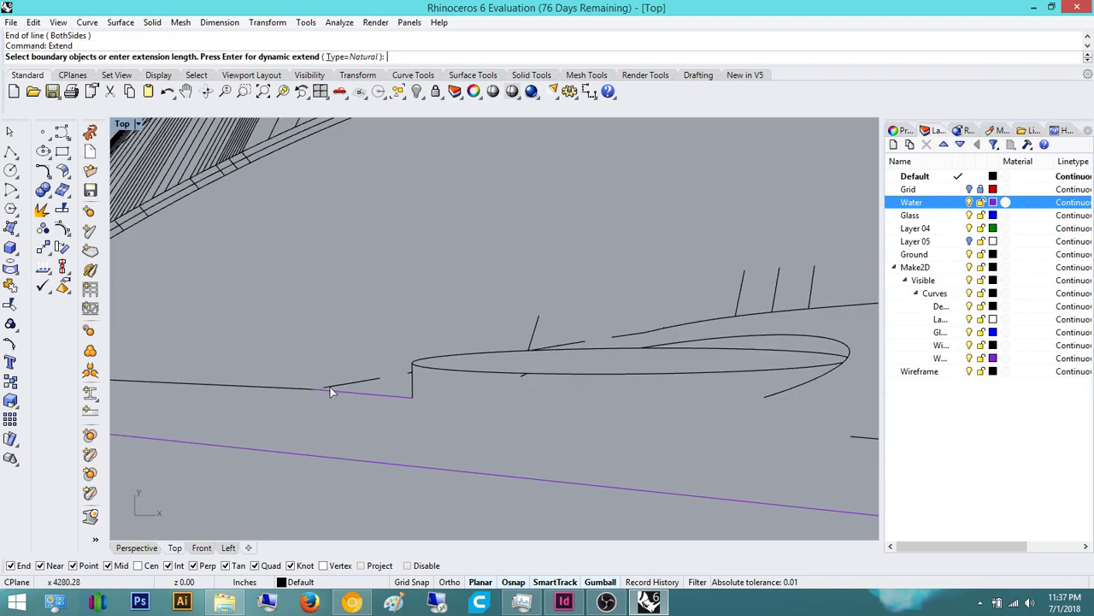
{"action": "scroll", "coordinate": [307, 392], "scroll_direction": "up", "scroll_amount": 5}
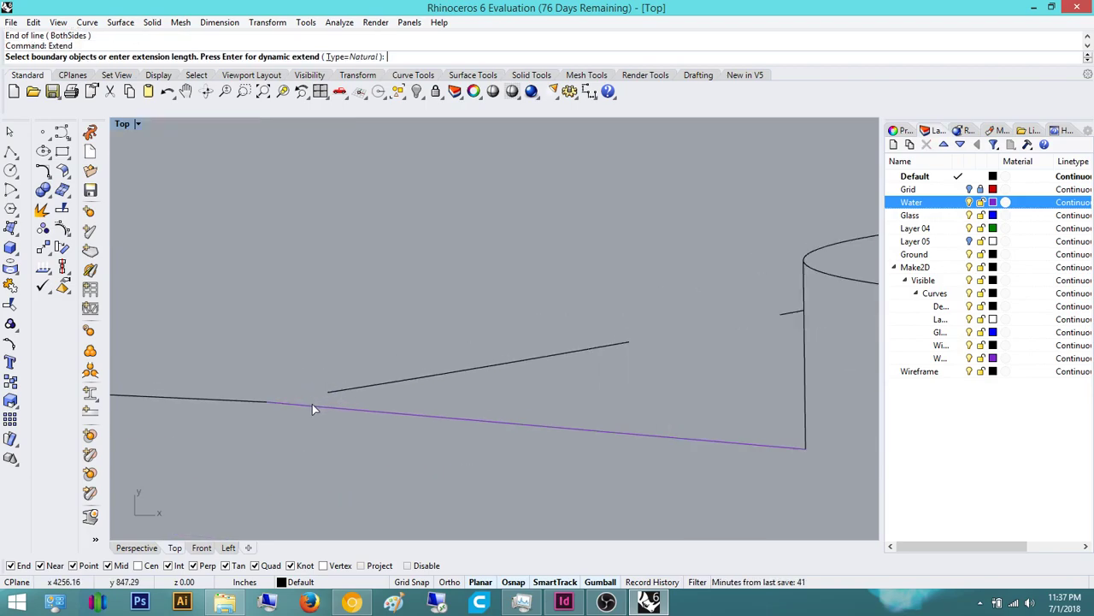
{"action": "left_click", "coordinate": [313, 406]}
{"action": "key", "text": "Return"}
{"action": "left_click", "coordinate": [342, 396]}
{"action": "key", "text": "Return"}
{"action": "scroll", "coordinate": [300, 395], "scroll_direction": "up", "scroll_amount": 3}
{"action": "scroll", "coordinate": [304, 390], "scroll_direction": "down", "scroll_amount": 4}
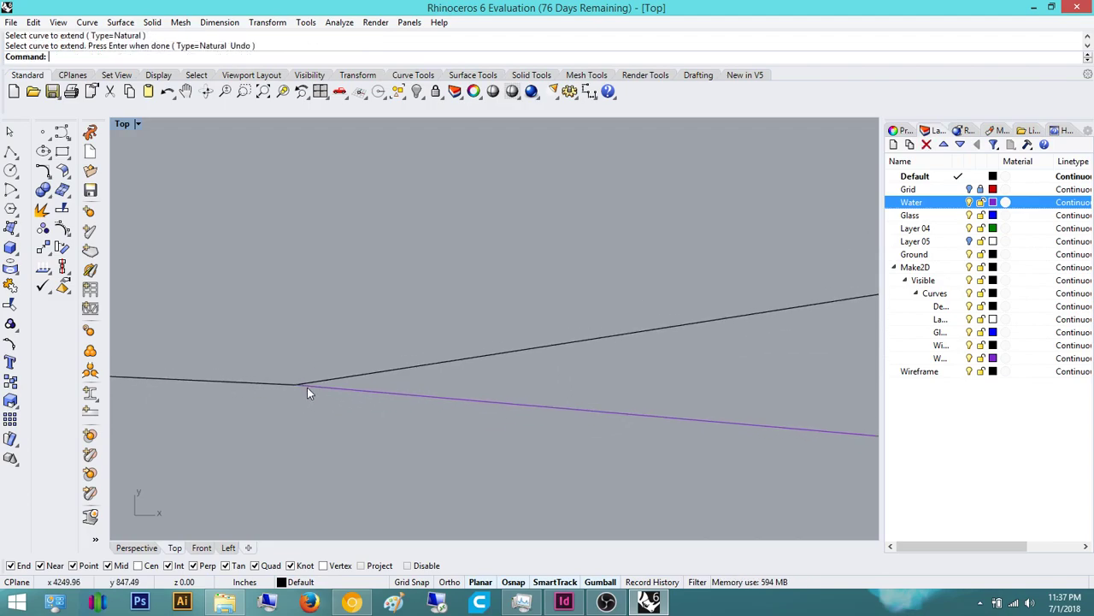
Extend the other end of the slanted ground segment to the vertical side of the low left-hand cylinder
{"action": "key", "text": "Return"}
{"action": "left_click", "coordinate": [400, 394]}
{"action": "key", "text": "Return"}
{"action": "left_click", "coordinate": [486, 381]}
{"action": "key", "text": "Return"}
Extend the short ground line behind the low left-hand cylinder across the gap to the broken rear ground curve
{"action": "scroll", "coordinate": [477, 383], "scroll_direction": "down", "scroll_amount": 8}
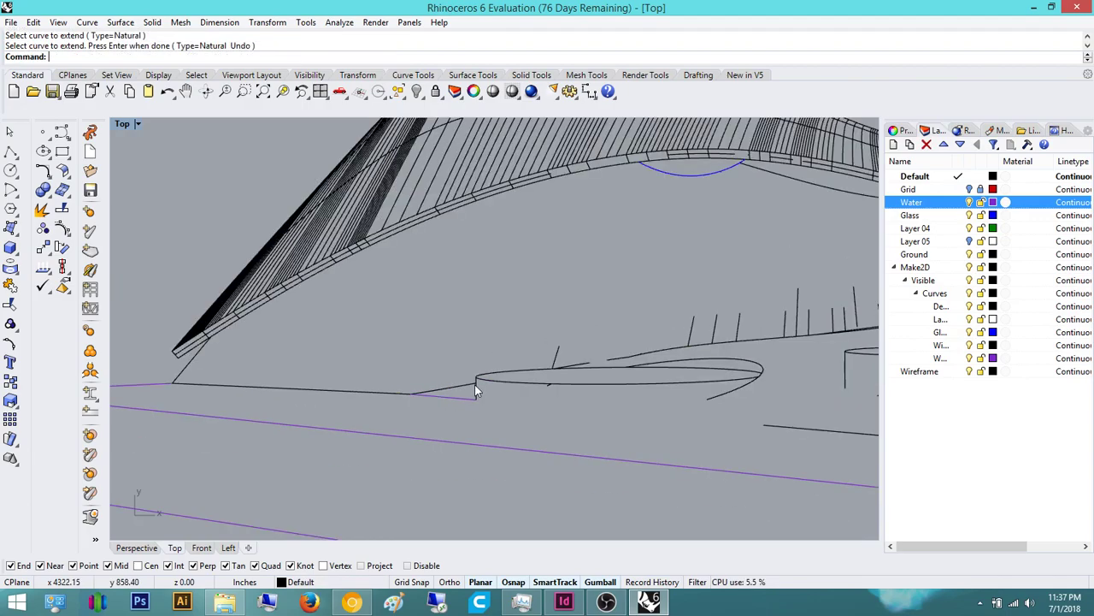
{"action": "right_click_drag", "start_coordinate": [513, 400], "coordinate": [342, 431]}
{"action": "scroll", "coordinate": [463, 390], "scroll_direction": "up", "scroll_amount": 4}
{"action": "key", "text": "Return"}
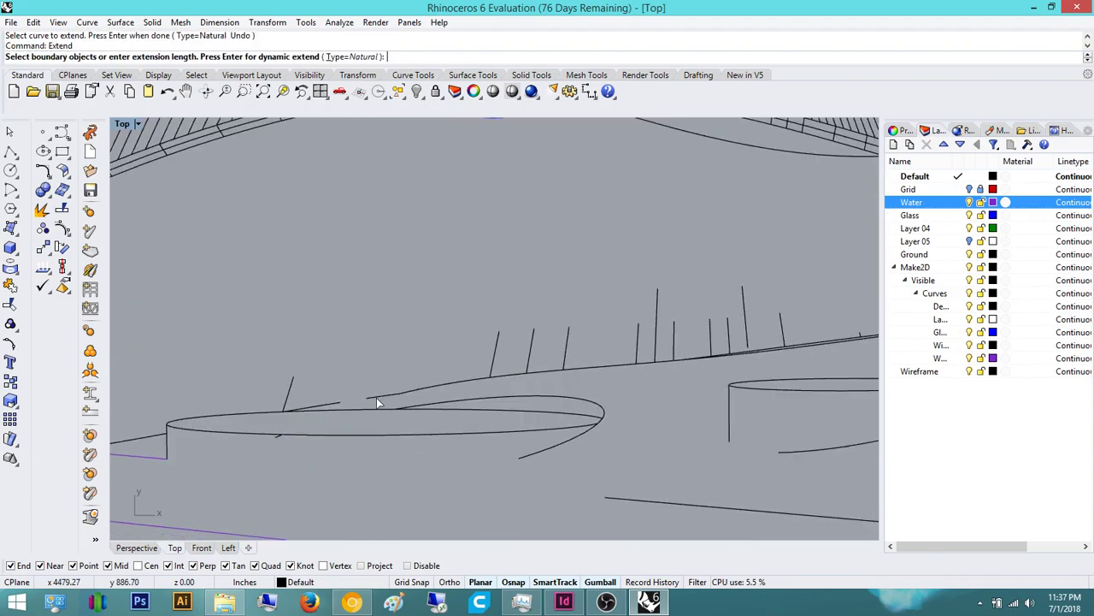
{"action": "scroll", "coordinate": [377, 395], "scroll_direction": "up", "scroll_amount": 3}
{"action": "left_click", "coordinate": [377, 395]}
{"action": "key", "text": "Return"}
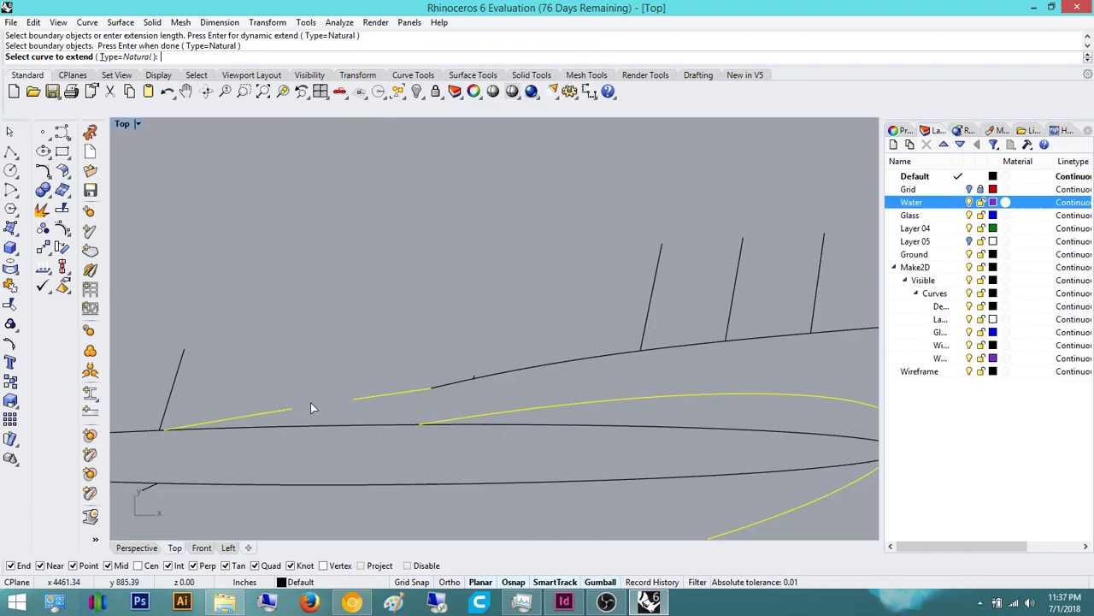
{"action": "left_click", "coordinate": [287, 411]}
{"action": "key", "text": "Return"}
Delete the stray upright lines along the rear ground edge between the low left-hand and middle cylinders
{"action": "scroll", "coordinate": [374, 405], "scroll_direction": "down", "scroll_amount": 10}
{"action": "right_click_drag", "start_coordinate": [418, 381], "coordinate": [313, 379]}
{"action": "scroll", "coordinate": [389, 357], "scroll_direction": "up", "scroll_amount": 4}
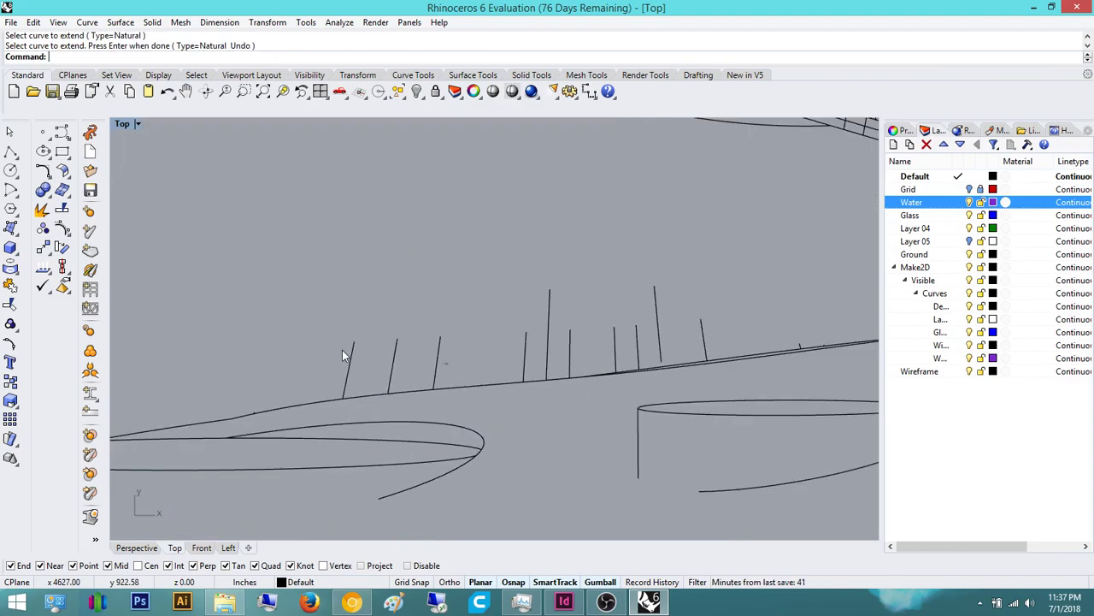
{"action": "left_click_drag", "start_coordinate": [389, 357], "coordinate": [339, 368]}
{"action": "scroll", "coordinate": [368, 352], "scroll_direction": "down", "scroll_amount": 6}
{"action": "right_click_drag", "start_coordinate": [407, 351], "coordinate": [393, 354]}
{"action": "key", "text": "Delete"}
{"action": "left_click_drag", "start_coordinate": [547, 329], "coordinate": [298, 290]}
{"action": "scroll", "coordinate": [492, 330], "scroll_direction": "up", "scroll_amount": 5}
{"action": "key", "text": "Delete"}
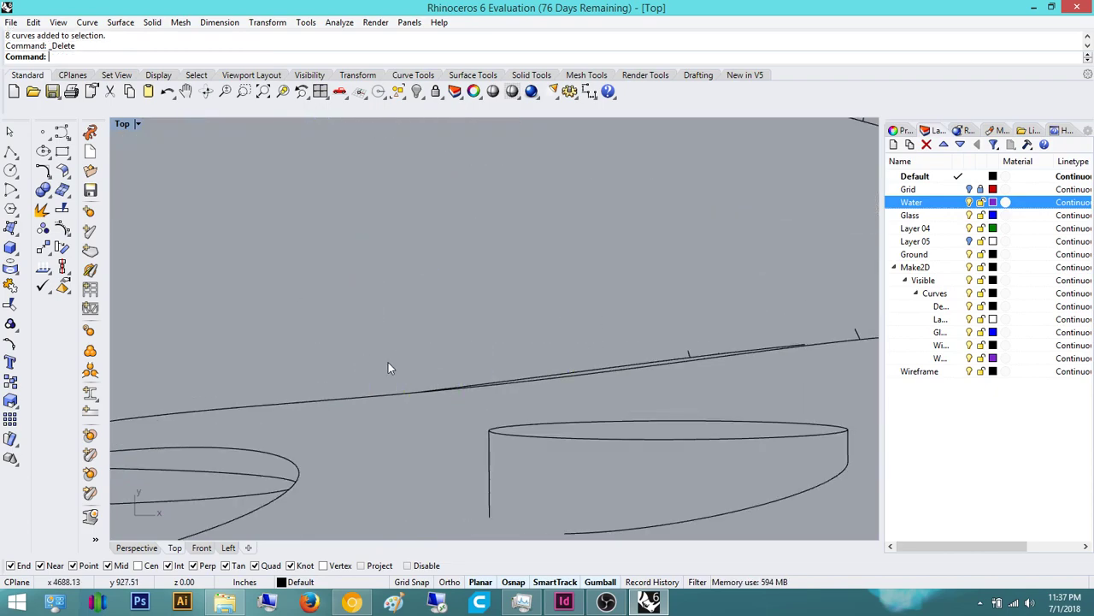
Delete the short stray ticks on the rear ground edge between the middle and tall cylinders
{"action": "scroll", "coordinate": [410, 350], "scroll_direction": "down", "scroll_amount": 5}
{"action": "scroll", "coordinate": [414, 344], "scroll_direction": "up", "scroll_amount": 5}
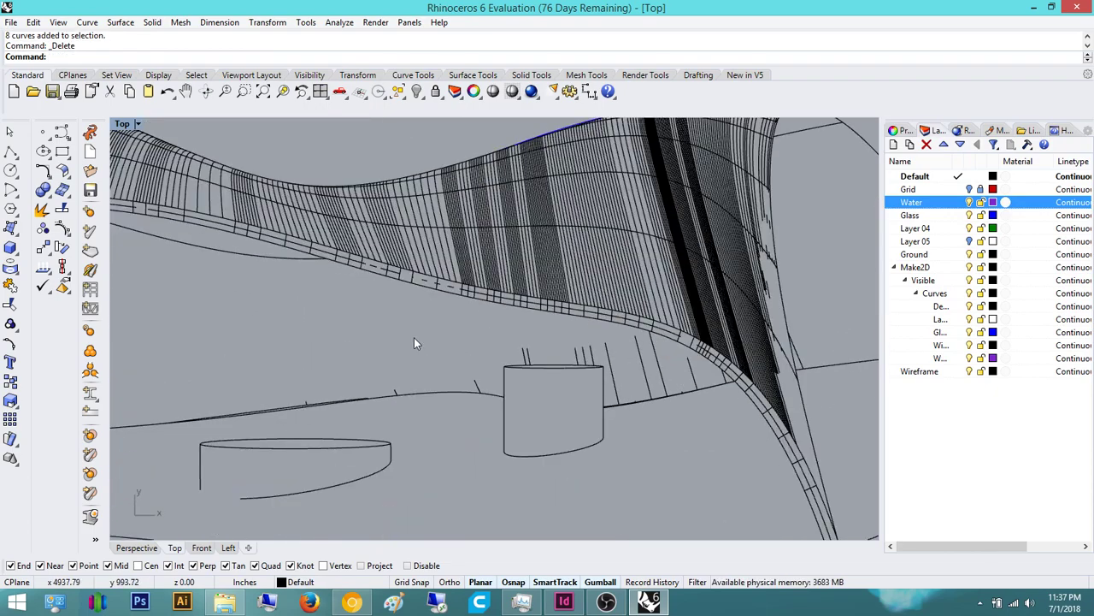
{"action": "scroll", "coordinate": [414, 343], "scroll_direction": "up", "scroll_amount": 2}
{"action": "left_click", "coordinate": [426, 399]}
{"action": "scroll", "coordinate": [549, 392], "scroll_direction": "up", "scroll_amount": 2}
{"action": "key", "text": "Delete"}
{"action": "left_click_drag", "start_coordinate": [642, 338], "coordinate": [613, 351]}
{"action": "key", "text": "Delete"}
Delete the stray upright lines behind the tall cylinder and along the ground edge to its right
{"action": "right_click_drag", "start_coordinate": [788, 347], "coordinate": [654, 350]}
{"action": "left_click_drag", "start_coordinate": [708, 346], "coordinate": [555, 343]}
{"action": "key", "text": "Delete"}
{"action": "right_click_drag", "start_coordinate": [754, 359], "coordinate": [696, 359]}
{"action": "scroll", "coordinate": [703, 363], "scroll_direction": "up", "scroll_amount": 6}
{"action": "left_click_drag", "start_coordinate": [695, 368], "coordinate": [637, 382]}
{"action": "key", "text": "Delete"}
Extend the broken middle line of the roof's edge band across the gap above and right of the tall cylinder
{"action": "right_click_drag", "start_coordinate": [607, 417], "coordinate": [655, 369]}
{"action": "scroll", "coordinate": [571, 405], "scroll_direction": "up", "scroll_amount": 8}
{"action": "scroll", "coordinate": [587, 407], "scroll_direction": "down", "scroll_amount": 8}
{"action": "right_click_drag", "start_coordinate": [777, 353], "coordinate": [703, 391]}
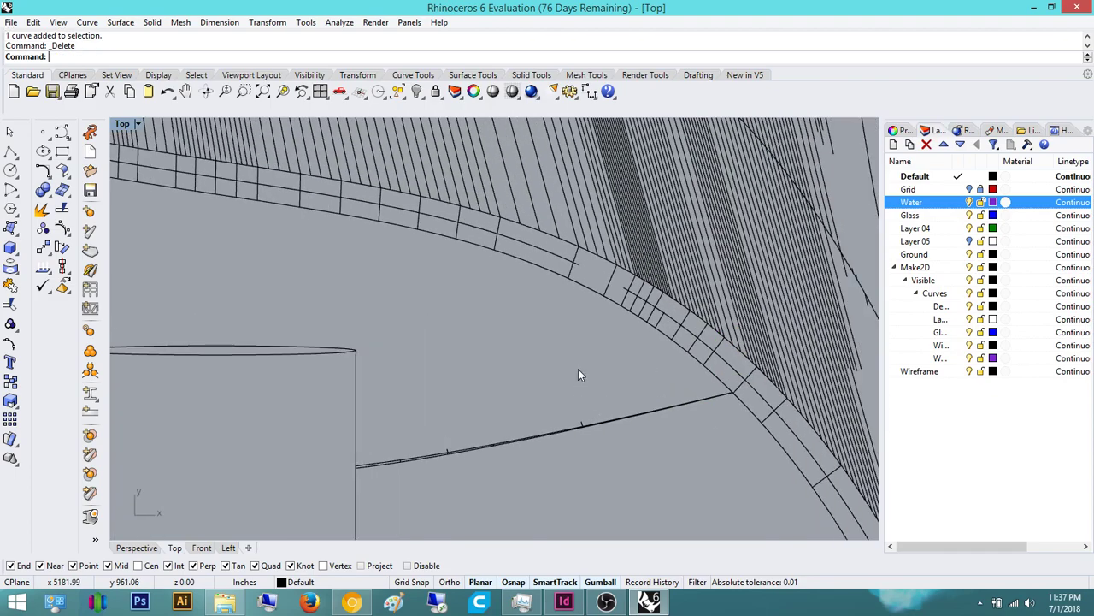
{"action": "type", "text": "Extend"}
{"action": "key", "text": "Return"}
{"action": "left_click", "coordinate": [580, 267]}
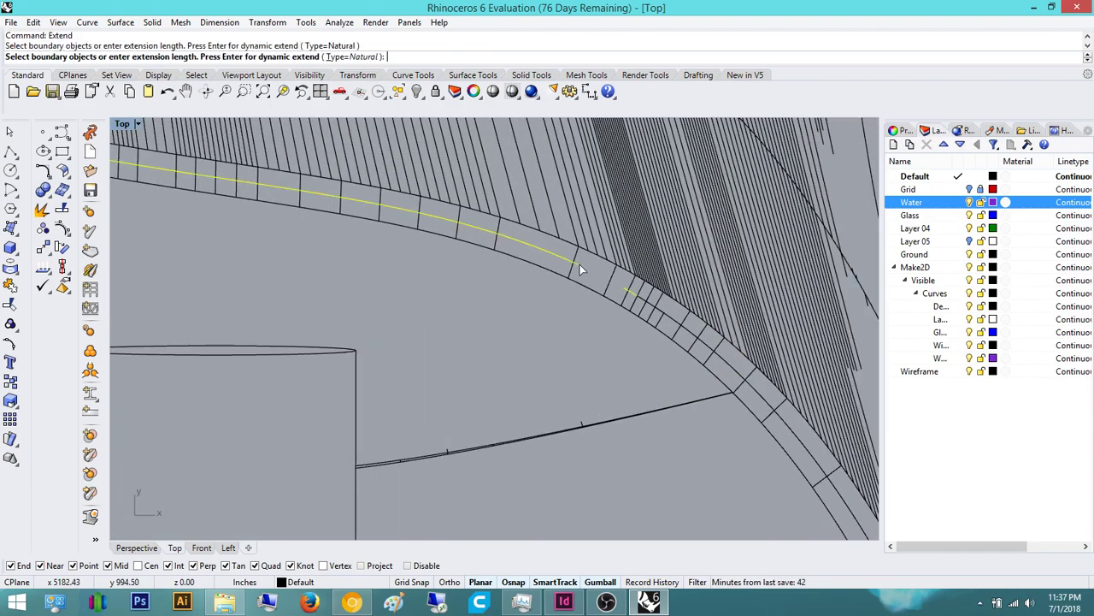
{"action": "key", "text": "Return"}
{"action": "left_click", "coordinate": [627, 293]}
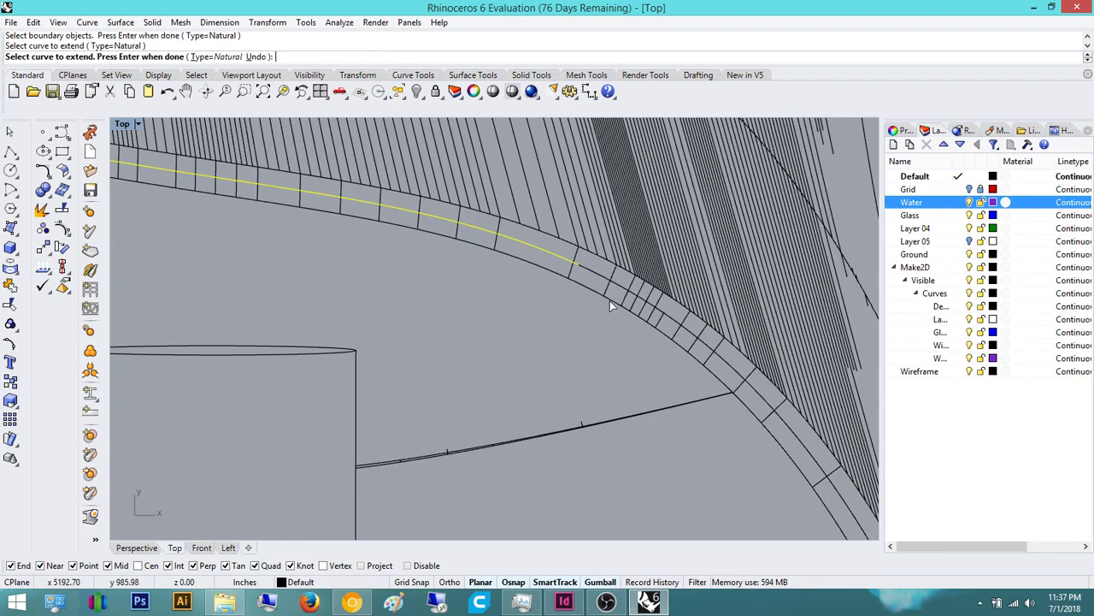
{"action": "key", "text": "Return"}
Delete the tiny stray tick between the doubled ground lines right of the tall cylinder
{"action": "scroll", "coordinate": [560, 361], "scroll_direction": "down", "scroll_amount": 8}
{"action": "right_click_drag", "start_coordinate": [512, 386], "coordinate": [504, 390]}
{"action": "scroll", "coordinate": [513, 389], "scroll_direction": "up", "scroll_amount": 5}
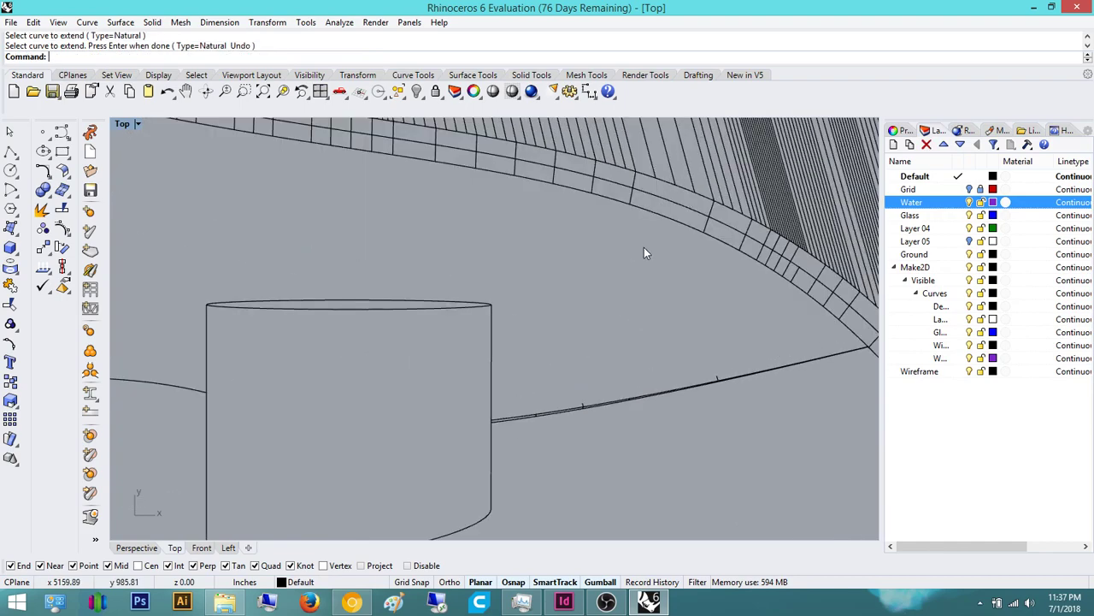
{"action": "scroll", "coordinate": [623, 299], "scroll_direction": "up", "scroll_amount": 5}
{"action": "left_click", "coordinate": [593, 445]}
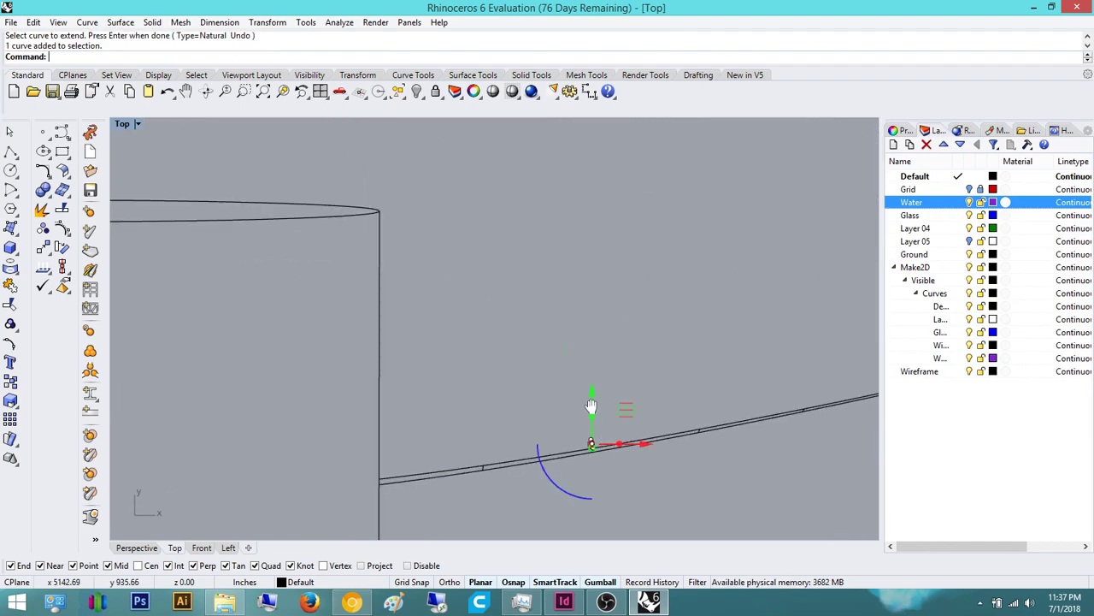
{"action": "right_click_drag", "start_coordinate": [591, 416], "coordinate": [581, 407]}
{"action": "key", "text": "Delete"}
Try to delete the duplicate line along the rear ground edge behind the cylinders
{"action": "scroll", "coordinate": [664, 384], "scroll_direction": "up", "scroll_amount": 4}
{"action": "left_click", "coordinate": [675, 361]}
{"action": "key", "text": "Delete"}
{"action": "right_click_drag", "start_coordinate": [733, 394], "coordinate": [561, 385]}
{"action": "scroll", "coordinate": [600, 324], "scroll_direction": "down", "scroll_amount": 12}
{"action": "right_click_drag", "start_coordinate": [526, 316], "coordinate": [559, 341]}
{"action": "scroll", "coordinate": [501, 335], "scroll_direction": "up", "scroll_amount": 10}
{"action": "left_click", "coordinate": [478, 362]}
{"action": "scroll", "coordinate": [556, 356], "scroll_direction": "down", "scroll_amount": 8}
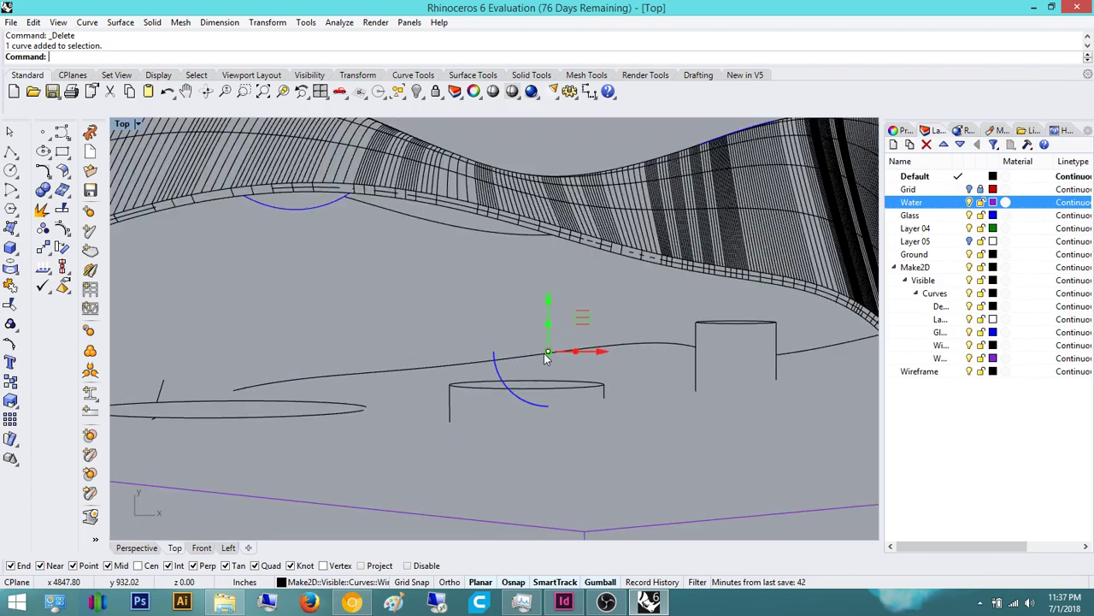
{"action": "scroll", "coordinate": [530, 352], "scroll_direction": "down", "scroll_amount": 6}
{"action": "scroll", "coordinate": [547, 345], "scroll_direction": "up", "scroll_amount": 6}
{"action": "key", "text": "ctrl+z"}
{"action": "key", "text": "ctrl+z"}
{"action": "left_click", "coordinate": [553, 332]}
Extend the front ground edge line leftward to the short water edge at the low left-hand cylinder's base
{"action": "scroll", "coordinate": [592, 384], "scroll_direction": "up", "scroll_amount": 4}
{"action": "scroll", "coordinate": [614, 356], "scroll_direction": "down", "scroll_amount": 4}
{"action": "scroll", "coordinate": [614, 361], "scroll_direction": "down", "scroll_amount": 5}
{"action": "scroll", "coordinate": [486, 394], "scroll_direction": "up", "scroll_amount": 6}
{"action": "mouse_move", "coordinate": [524, 425]}
{"action": "right_mouse_down"}
{"action": "mouse_move", "coordinate": [607, 426]}
{"action": "mouse_move", "coordinate": [467, 469]}
{"action": "right_mouse_up"}
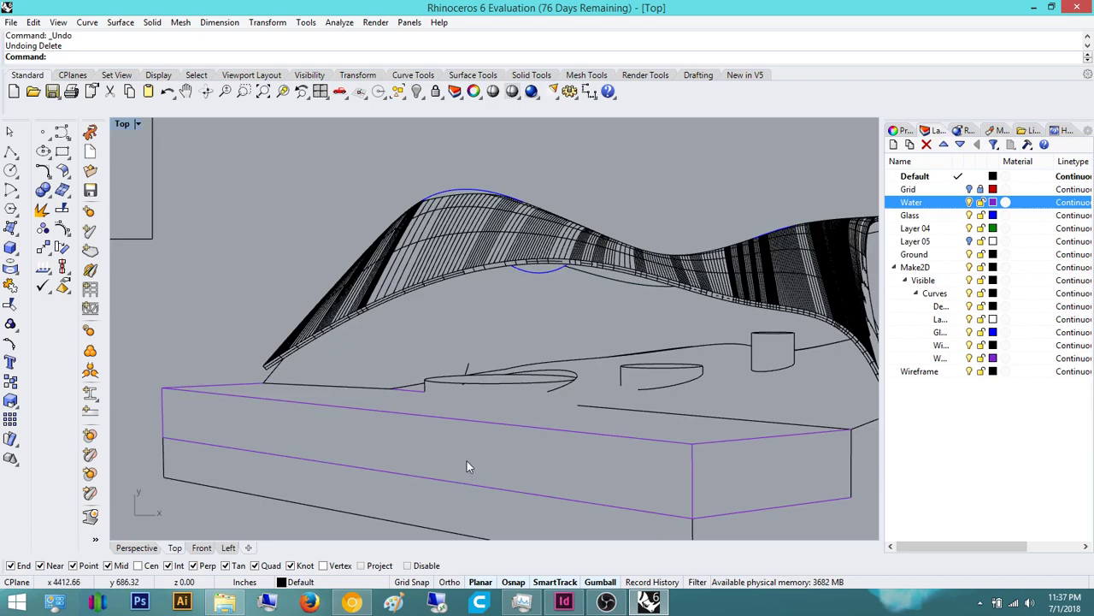
{"action": "scroll", "coordinate": [548, 410], "scroll_direction": "up", "scroll_amount": 4}
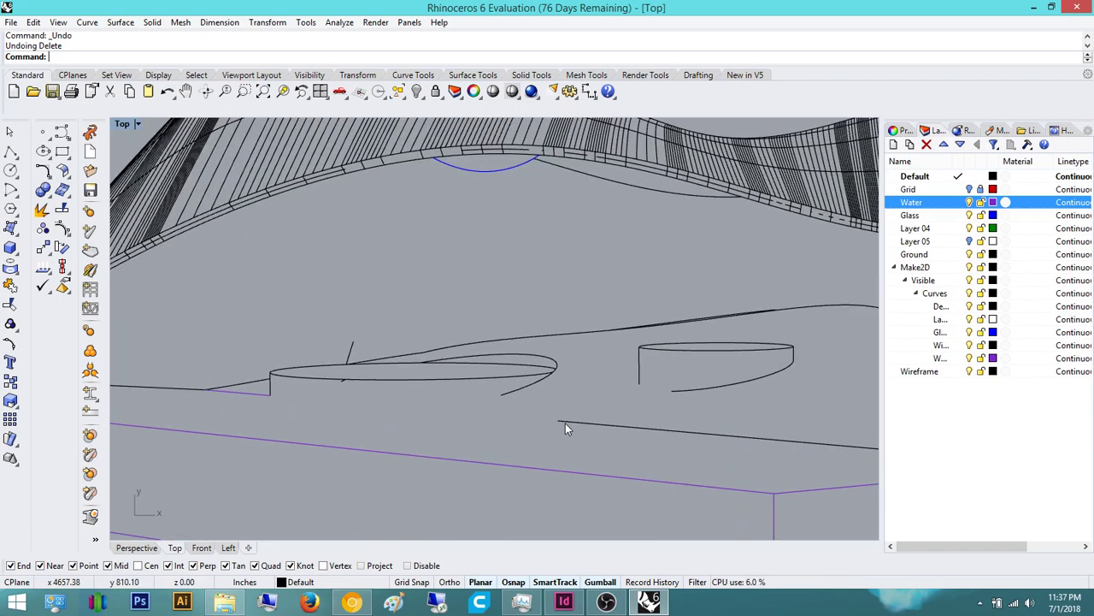
{"action": "type", "text": "extend"}
{"action": "key", "text": "Return"}
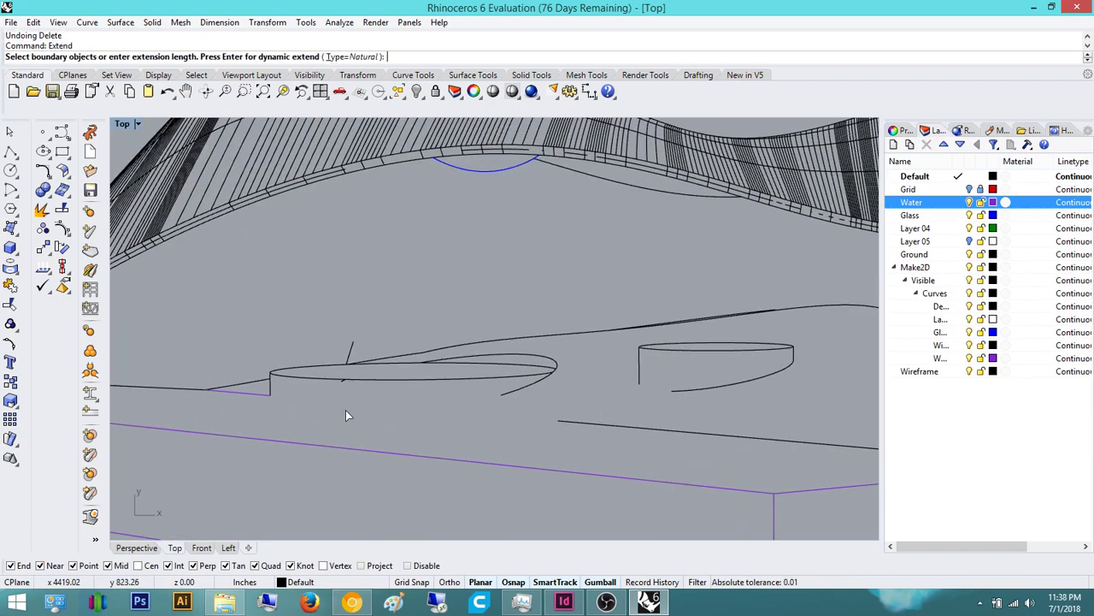
{"action": "left_click", "coordinate": [257, 396]}
{"action": "key", "text": "Return"}
{"action": "left_click", "coordinate": [571, 423]}
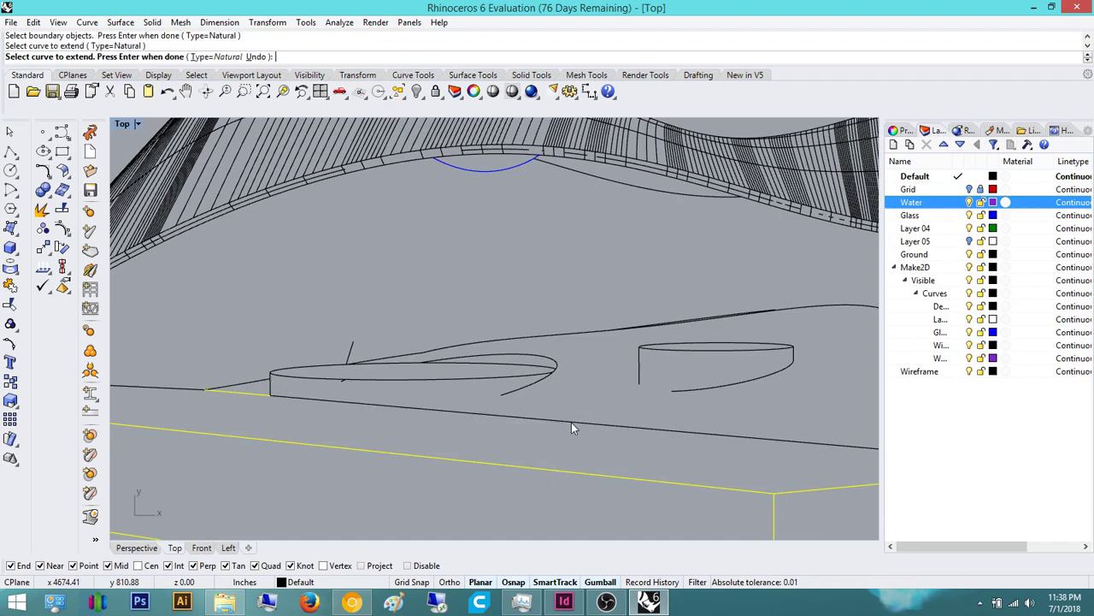
{"action": "key", "text": "Return"}
Extend the low left-hand cylinder's lower curve to the front ground edge line
{"action": "right_click_drag", "start_coordinate": [547, 410], "coordinate": [499, 396]}
{"action": "scroll", "coordinate": [500, 397], "scroll_direction": "up", "scroll_amount": 2}
{"action": "type", "text": "extend"}
{"action": "key", "text": "Return"}
{"action": "left_click", "coordinate": [455, 419]}
{"action": "key", "text": "Return"}
{"action": "left_click", "coordinate": [497, 395]}
{"action": "key", "text": "Return"}
Try to extend the middle cylinder's left vertical side to its bottom curve
{"action": "scroll", "coordinate": [552, 384], "scroll_direction": "down", "scroll_amount": 6}
{"action": "right_click_drag", "start_coordinate": [615, 392], "coordinate": [597, 401]}
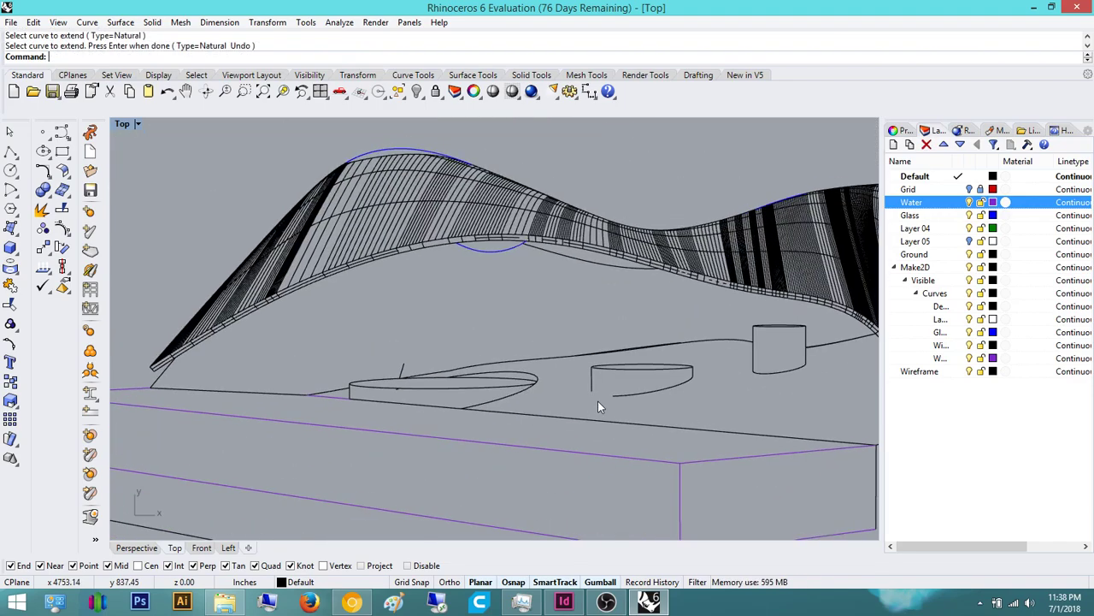
{"action": "scroll", "coordinate": [598, 394], "scroll_direction": "up", "scroll_amount": 4}
{"action": "key", "text": "Return"}
{"action": "scroll", "coordinate": [597, 405], "scroll_direction": "up", "scroll_amount": 4}
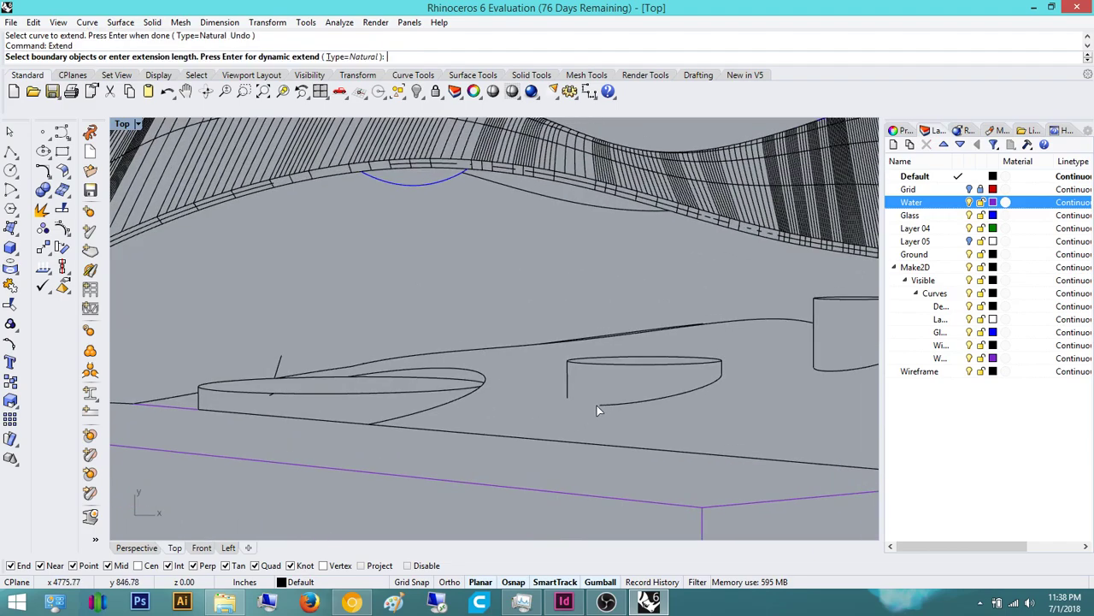
{"action": "left_click", "coordinate": [609, 409]}
{"action": "key", "text": "Return"}
{"action": "left_click", "coordinate": [545, 386]}
{"action": "key", "text": "Return"}
Extend the middle cylinder's bottom curve to the lower end of its left vertical side
{"action": "key", "text": "Return"}
{"action": "left_click", "coordinate": [545, 388]}
{"action": "key", "text": "Return"}
{"action": "left_click", "coordinate": [616, 406]}
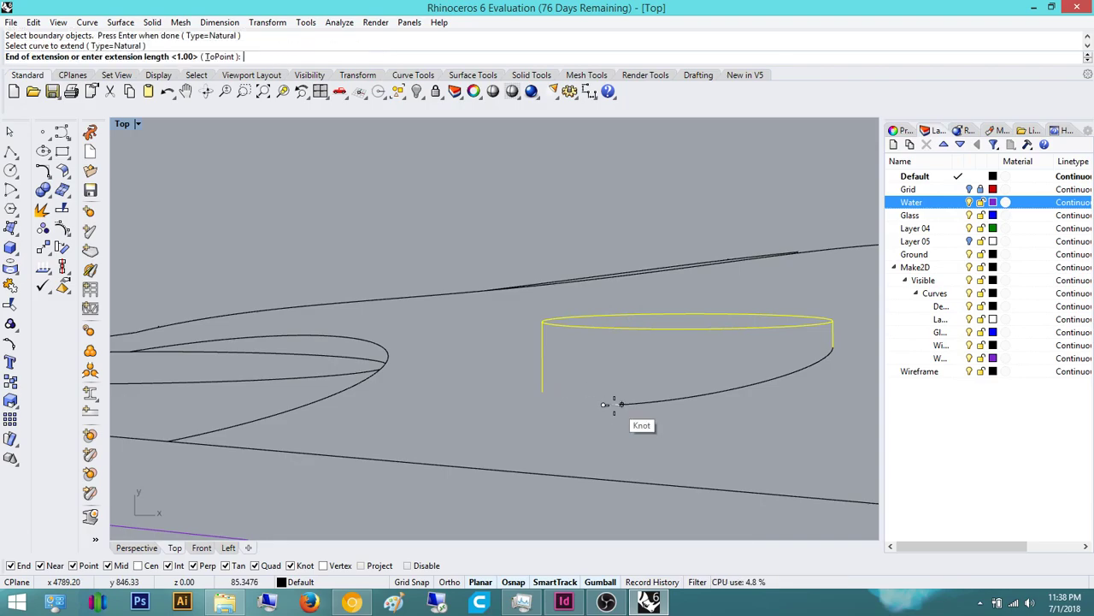
{"action": "left_click", "coordinate": [540, 393]}
{"action": "key", "text": "Return"}
Delete the short slanted line standing on the rear rim of the low left-hand cylinder
{"action": "right_click_drag", "start_coordinate": [632, 416], "coordinate": [672, 390], "text": "ctrl+shift"}
{"action": "scroll", "coordinate": [671, 389], "scroll_direction": "down", "scroll_amount": 1}
{"action": "scroll", "coordinate": [669, 389], "scroll_direction": "up", "scroll_amount": 1}
{"action": "scroll", "coordinate": [668, 389], "scroll_direction": "down", "scroll_amount": 2}
{"action": "right_click_drag", "start_coordinate": [530, 350], "coordinate": [684, 347]}
{"action": "scroll", "coordinate": [682, 347], "scroll_direction": "down", "scroll_amount": 4}
{"action": "scroll", "coordinate": [506, 373], "scroll_direction": "up", "scroll_amount": 13}
{"action": "left_click", "coordinate": [574, 361]}
{"action": "scroll", "coordinate": [573, 362], "scroll_direction": "down", "scroll_amount": 5}
{"action": "scroll", "coordinate": [615, 411], "scroll_direction": "up", "scroll_amount": 7}
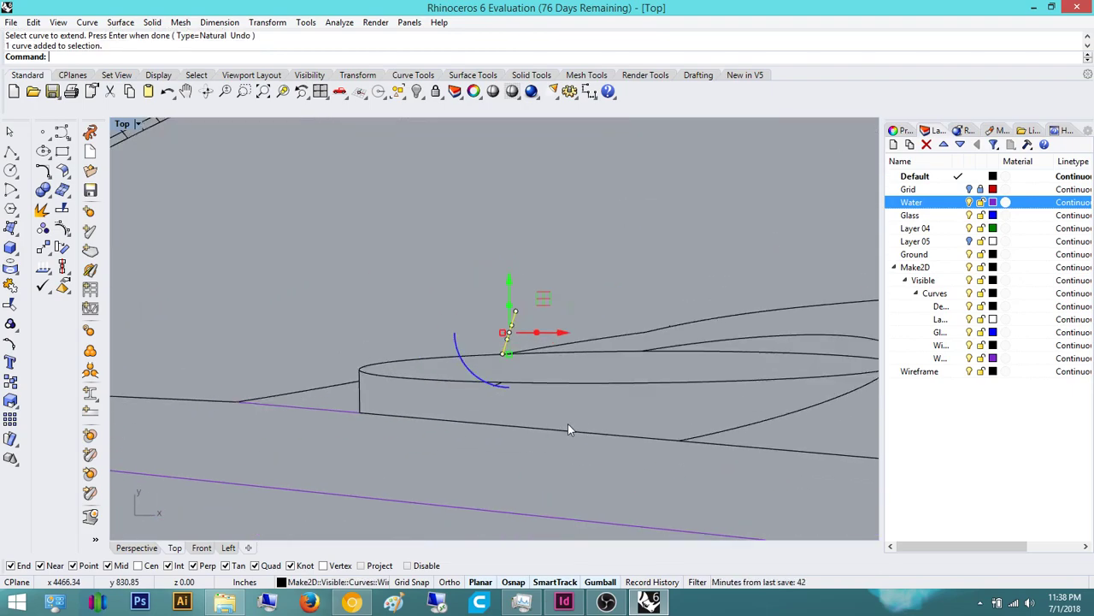
{"action": "key", "text": "Delete"}
Try to delete the small tick below the front rim of the low left-hand cylinder
{"action": "left_click", "coordinate": [478, 376]}
{"action": "key", "text": "Delete"}
{"action": "scroll", "coordinate": [513, 376], "scroll_direction": "down", "scroll_amount": 4}
{"action": "key", "text": "ctrl+z"}
Ungroup the curves containing the small tick under the low left-hand cylinder's front rim and delete only that tick
{"action": "scroll", "coordinate": [513, 381], "scroll_direction": "up", "scroll_amount": 5}
{"action": "scroll", "coordinate": [484, 368], "scroll_direction": "up", "scroll_amount": 2}
{"action": "left_click", "coordinate": [474, 343]}
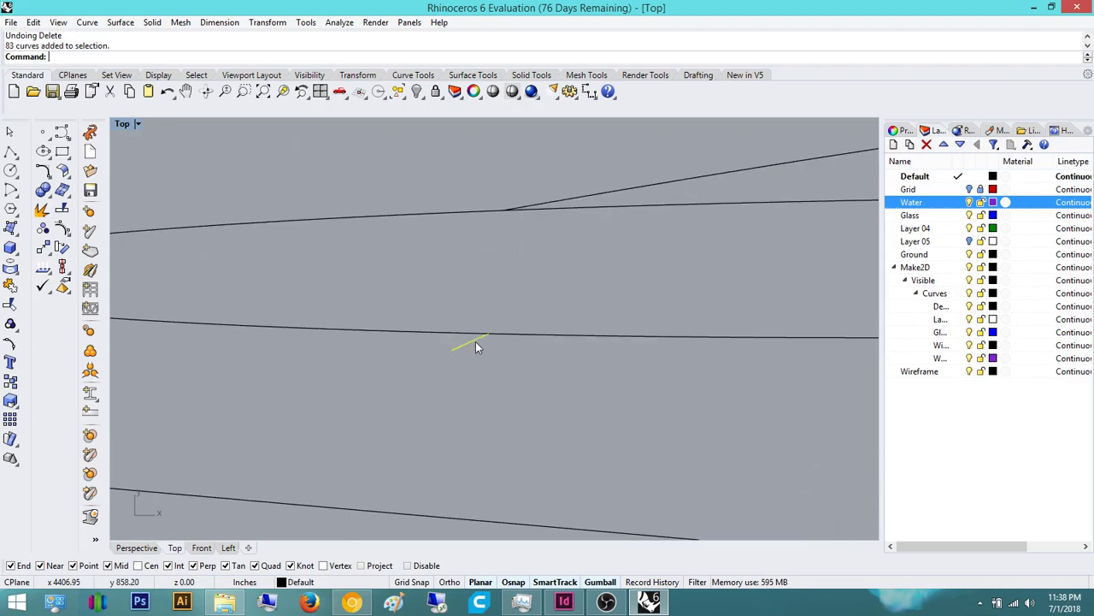
{"action": "scroll", "coordinate": [501, 380], "scroll_direction": "down", "scroll_amount": 1}
{"action": "scroll", "coordinate": [500, 380], "scroll_direction": "up", "scroll_amount": 4}
{"action": "left_click", "coordinate": [455, 357]}
{"action": "left_click", "coordinate": [362, 313]}
{"action": "type", "text": "ungroup"}
{"action": "key", "text": "Return"}
{"action": "left_click", "coordinate": [361, 313]}
{"action": "key", "text": "Delete"}
Delete another stray curve segment near the low left-hand cylinder's rim
{"action": "scroll", "coordinate": [406, 305], "scroll_direction": "down", "scroll_amount": 2}
{"action": "scroll", "coordinate": [710, 213], "scroll_direction": "up", "scroll_amount": 2}
{"action": "left_click", "coordinate": [725, 222]}
{"action": "scroll", "coordinate": [741, 221], "scroll_direction": "up", "scroll_amount": 6}
{"action": "right_click_drag", "start_coordinate": [669, 240], "coordinate": [547, 289]}
{"action": "key", "text": "Delete"}
{"action": "scroll", "coordinate": [637, 245], "scroll_direction": "down", "scroll_amount": 4}
{"action": "scroll", "coordinate": [468, 325], "scroll_direction": "down", "scroll_amount": 6}
{"action": "right_click_drag", "start_coordinate": [596, 306], "coordinate": [579, 350]}
{"action": "scroll", "coordinate": [579, 351], "scroll_direction": "down", "scroll_amount": 2}
{"action": "scroll", "coordinate": [534, 314], "scroll_direction": "up", "scroll_amount": 4}
{"action": "left_click", "coordinate": [583, 278]}
{"action": "left_click", "coordinate": [628, 315]}
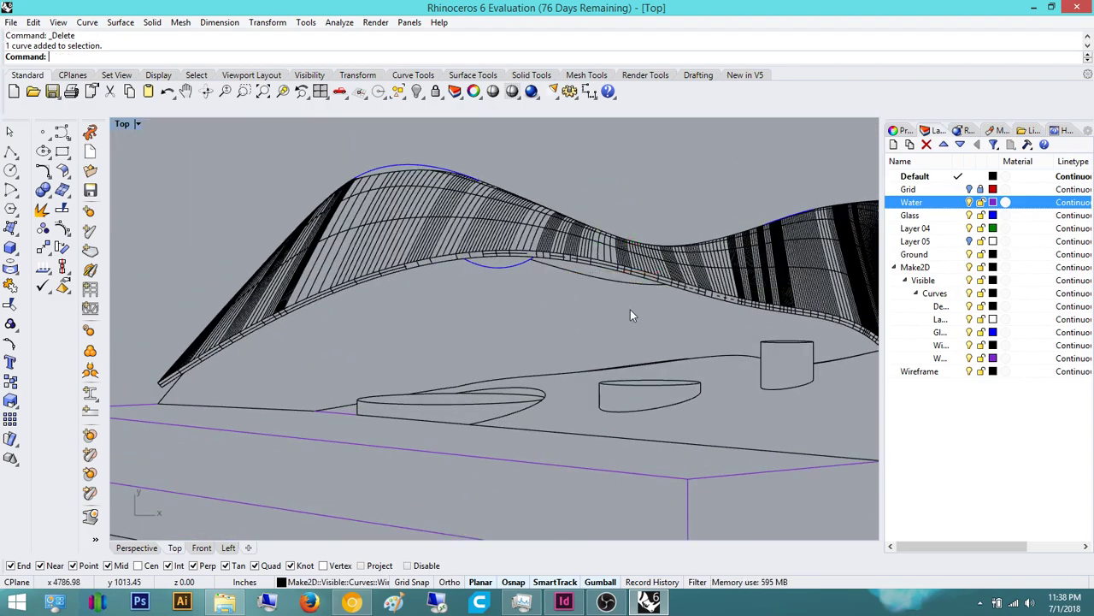
Delete the stray curve hanging below the roof's front edge in the perspective drawing
{"action": "left_click", "coordinate": [634, 283]}
{"action": "scroll", "coordinate": [614, 298], "scroll_direction": "down", "scroll_amount": 6}
{"action": "right_click_drag", "start_coordinate": [612, 309], "coordinate": [593, 314]}
{"action": "scroll", "coordinate": [607, 310], "scroll_direction": "up", "scroll_amount": 6}
{"action": "key", "text": "Delete"}
{"action": "scroll", "coordinate": [603, 234], "scroll_direction": "up", "scroll_amount": 4}
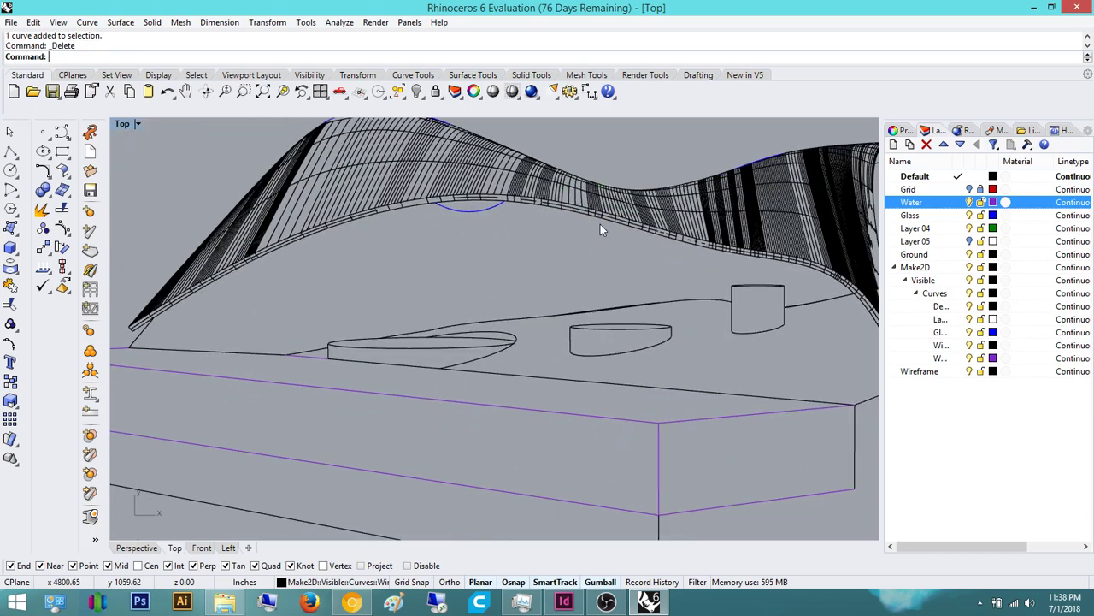
Delete one more stray curve from the perspective line drawing
{"action": "scroll", "coordinate": [526, 201], "scroll_direction": "down", "scroll_amount": 5}
{"action": "right_click_drag", "start_coordinate": [561, 279], "coordinate": [279, 284]}
{"action": "scroll", "coordinate": [502, 296], "scroll_direction": "down", "scroll_amount": 4}
{"action": "scroll", "coordinate": [571, 244], "scroll_direction": "up", "scroll_amount": 8}
{"action": "left_click", "coordinate": [539, 254]}
{"action": "scroll", "coordinate": [572, 266], "scroll_direction": "down", "scroll_amount": 4}
{"action": "right_click_drag", "start_coordinate": [575, 269], "coordinate": [671, 281]}
{"action": "key", "text": "Delete"}
{"action": "right_click_drag", "start_coordinate": [518, 391], "coordinate": [631, 332]}
Change the Perspective viewport to an isometric view from the NE view point
{"action": "scroll", "coordinate": [619, 336], "scroll_direction": "down", "scroll_amount": 4}
{"action": "right_click_drag", "start_coordinate": [579, 363], "coordinate": [510, 366]}
{"action": "scroll", "coordinate": [592, 334], "scroll_direction": "down", "scroll_amount": 5}
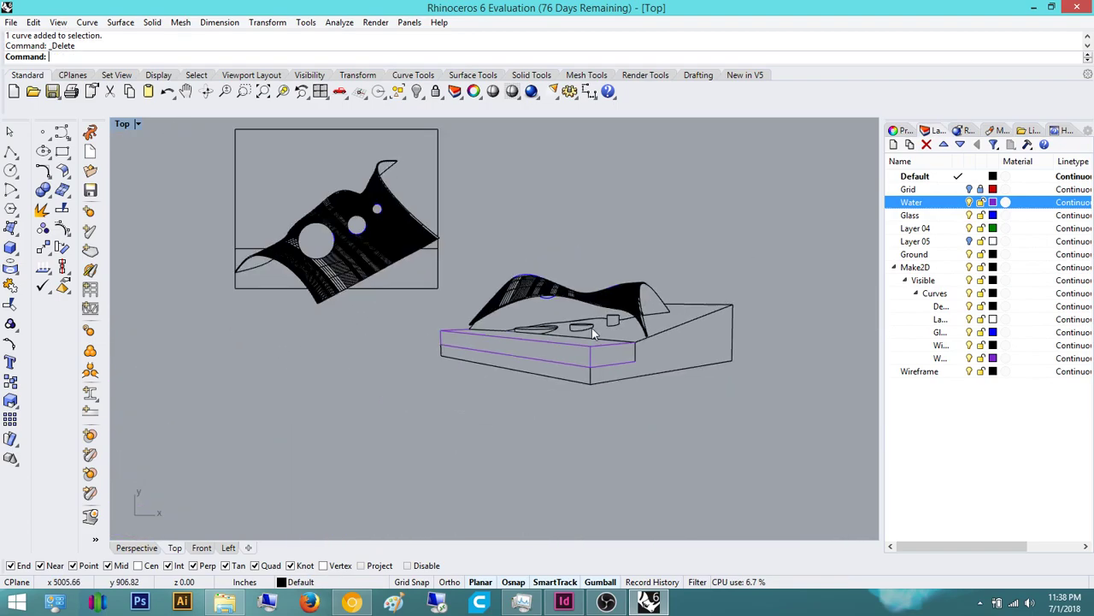
{"action": "left_click", "coordinate": [154, 547]}
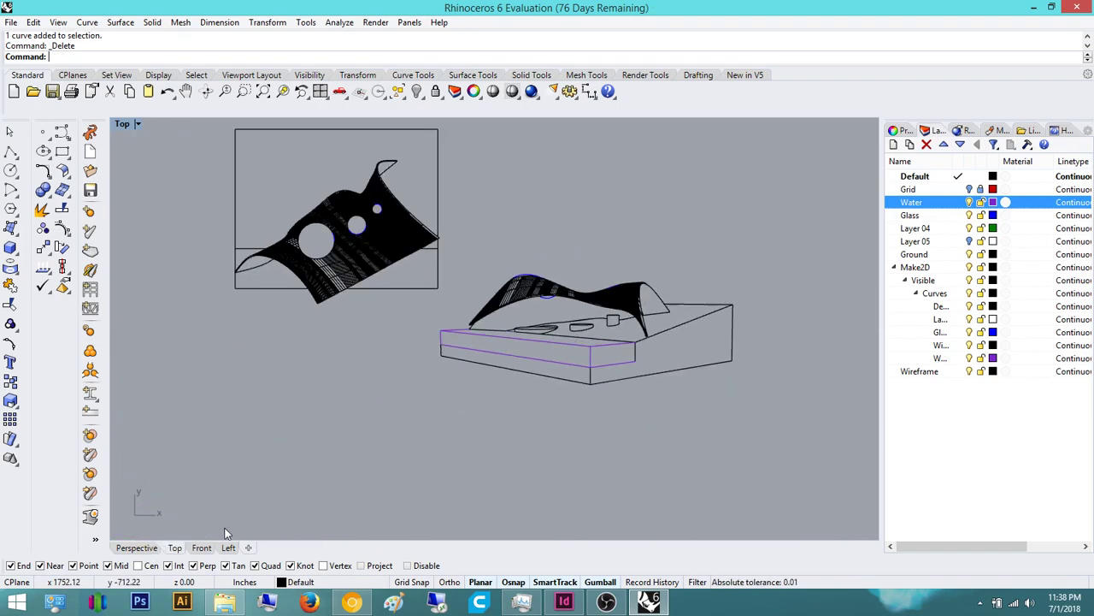
{"action": "right_click_drag", "start_coordinate": [359, 438], "coordinate": [473, 442]}
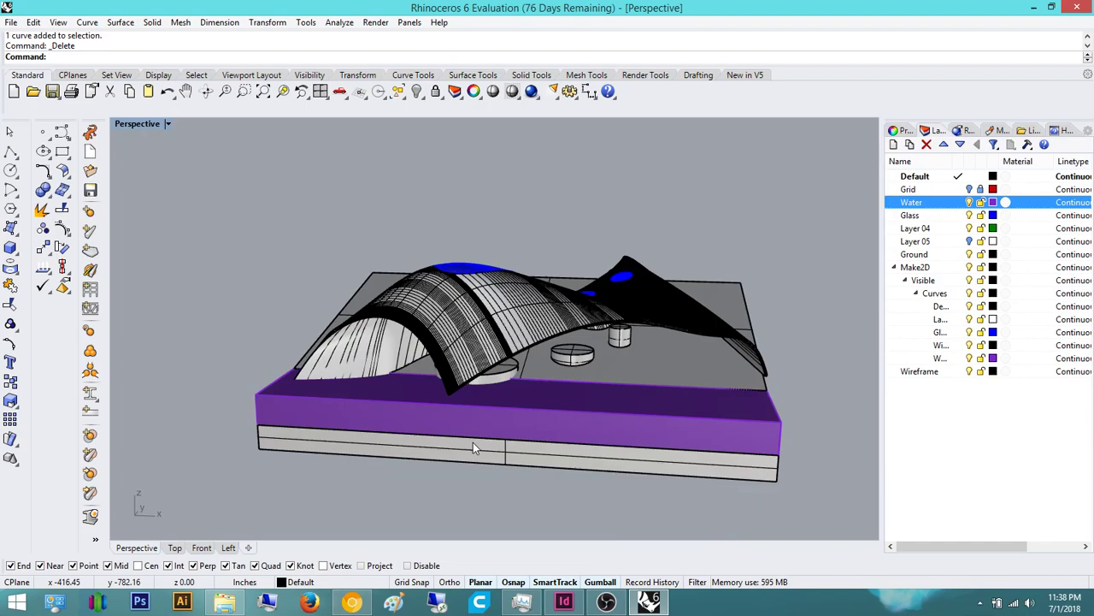
{"action": "type", "text": "Isometric"}
{"action": "key", "text": "Return"}
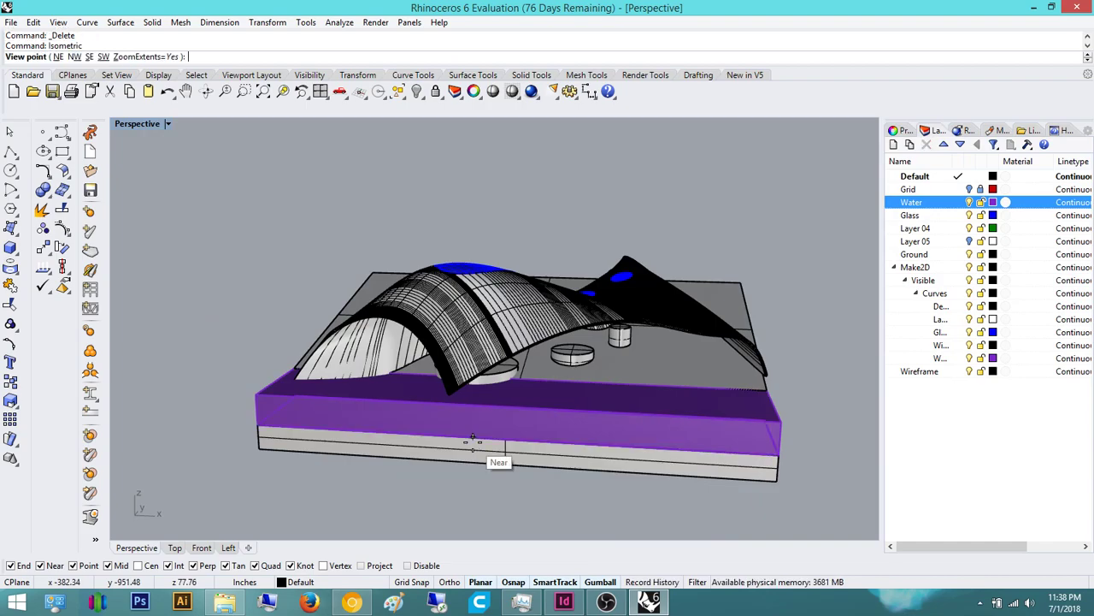
{"action": "left_click", "coordinate": [58, 57]}
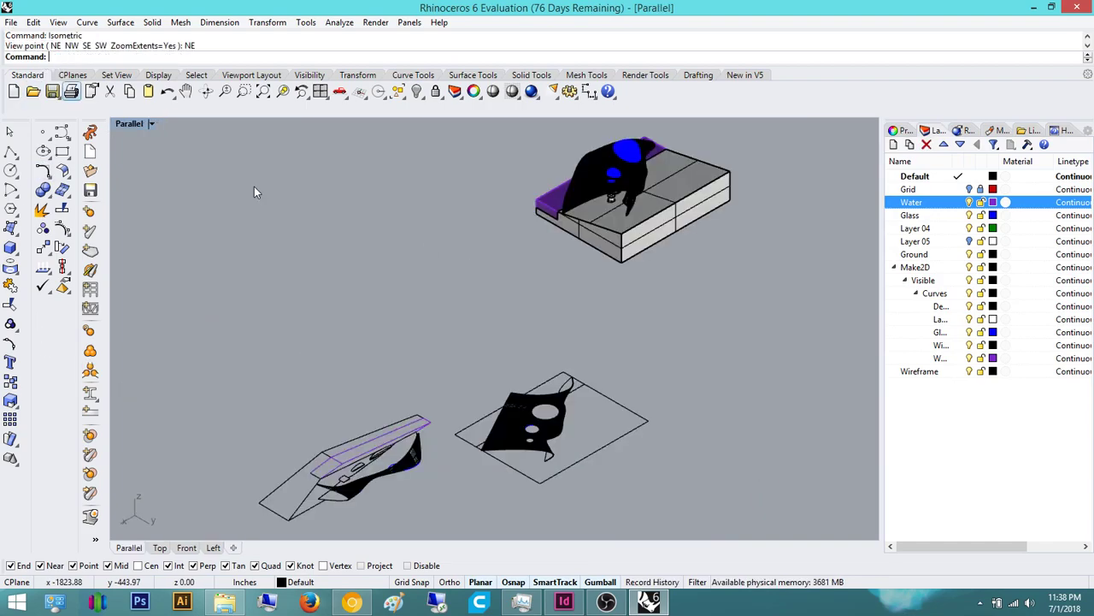
{"action": "scroll", "coordinate": [656, 184], "scroll_direction": "up", "scroll_amount": 10}
{"action": "scroll", "coordinate": [593, 328], "scroll_direction": "up", "scroll_amount": 5}
{"action": "scroll", "coordinate": [593, 328], "scroll_direction": "down", "scroll_amount": 5}
{"action": "scroll", "coordinate": [668, 286], "scroll_direction": "down", "scroll_amount": 5}
{"action": "scroll", "coordinate": [516, 474], "scroll_direction": "down", "scroll_amount": 2}
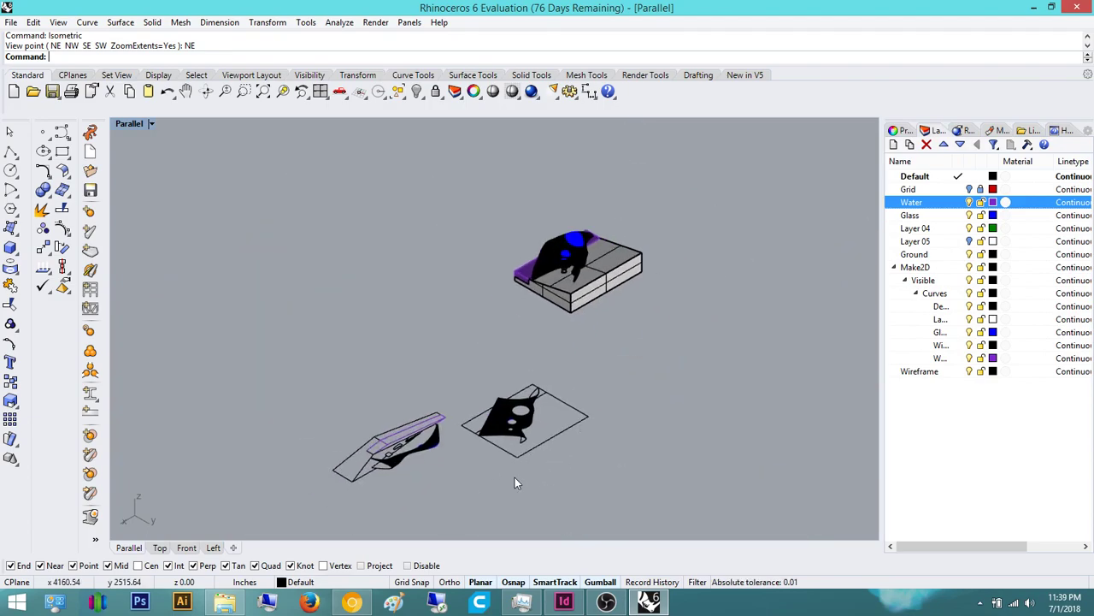
In the Top view, collapse the Make2D layer's sublayers and select the Make2D layer
{"action": "left_click", "coordinate": [157, 548]}
{"action": "right_click_drag", "start_coordinate": [444, 335], "coordinate": [359, 404]}
{"action": "right_click_drag", "start_coordinate": [460, 325], "coordinate": [410, 321]}
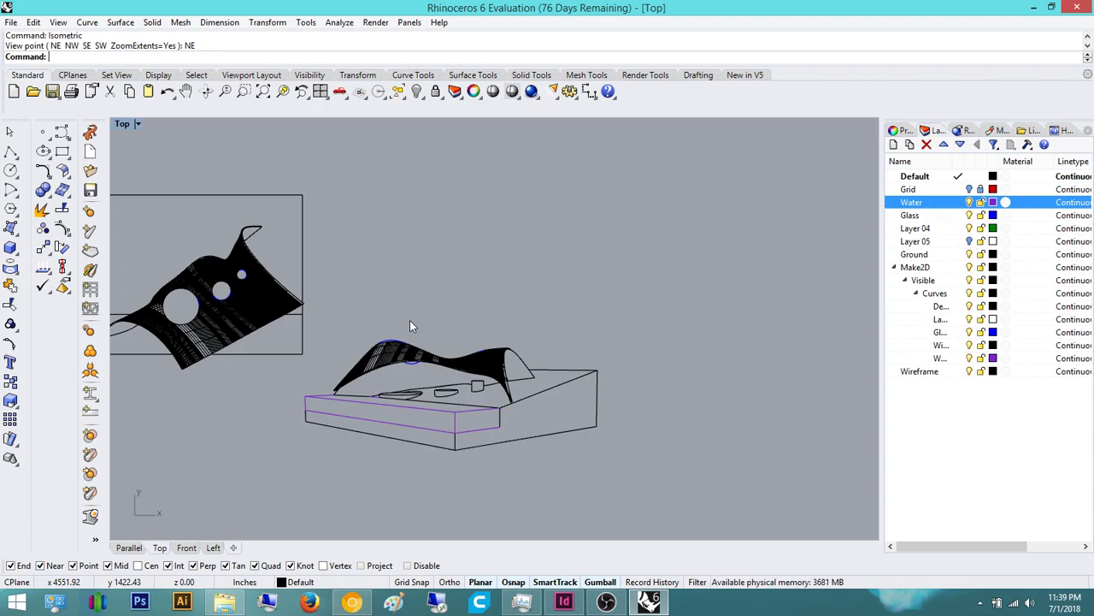
{"action": "left_click", "coordinate": [894, 267]}
{"action": "left_click", "coordinate": [914, 267]}
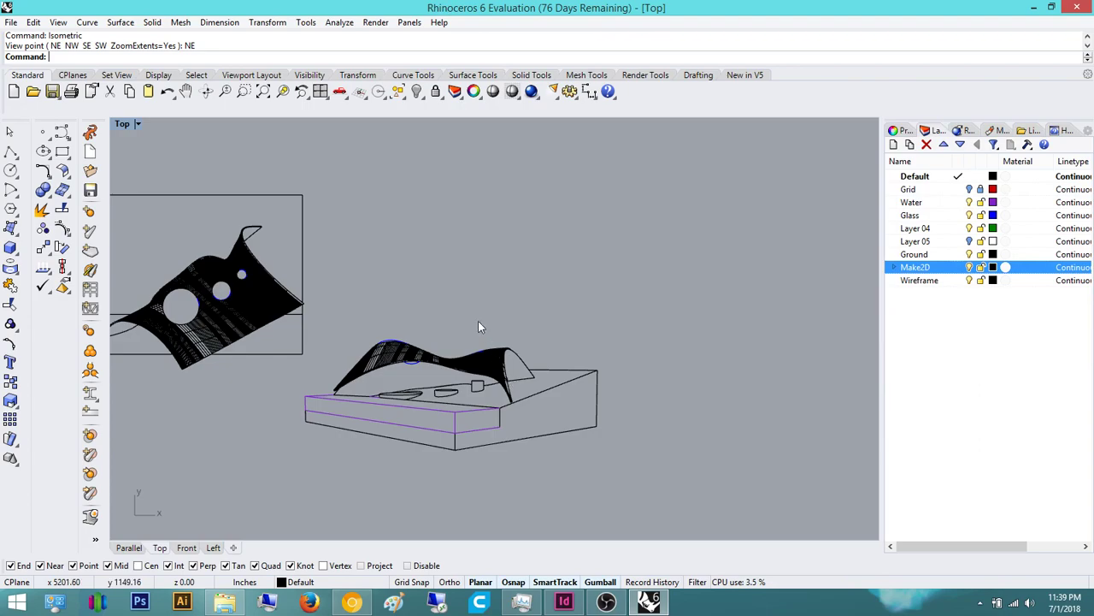
Examine the flat Make2D drawings beside the 3D model in the Parallel and Top views
{"action": "scroll", "coordinate": [546, 344], "scroll_direction": "down", "scroll_amount": 5}
{"action": "right_click_drag", "start_coordinate": [546, 344], "coordinate": [587, 348]}
{"action": "right_click_drag", "start_coordinate": [368, 448], "coordinate": [551, 376]}
{"action": "left_click", "coordinate": [129, 549]}
{"action": "scroll", "coordinate": [428, 292], "scroll_direction": "up", "scroll_amount": 6}
{"action": "right_click_drag", "start_coordinate": [400, 293], "coordinate": [403, 330]}
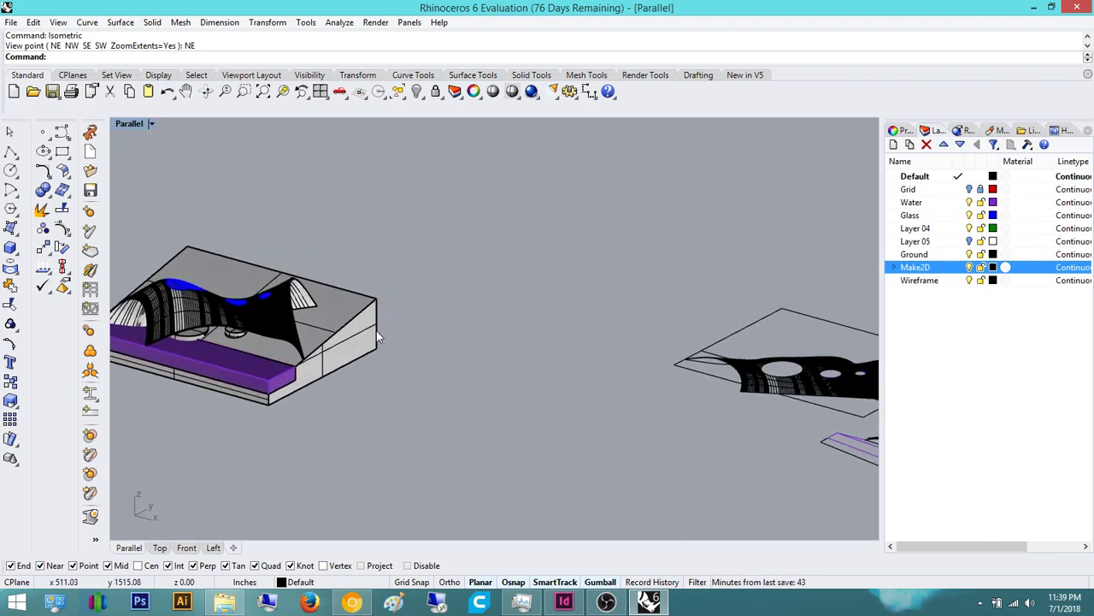
{"action": "right_click_drag", "start_coordinate": [689, 353], "coordinate": [691, 395]}
{"action": "scroll", "coordinate": [653, 319], "scroll_direction": "down", "scroll_amount": 5}
{"action": "scroll", "coordinate": [678, 342], "scroll_direction": "up", "scroll_amount": 8}
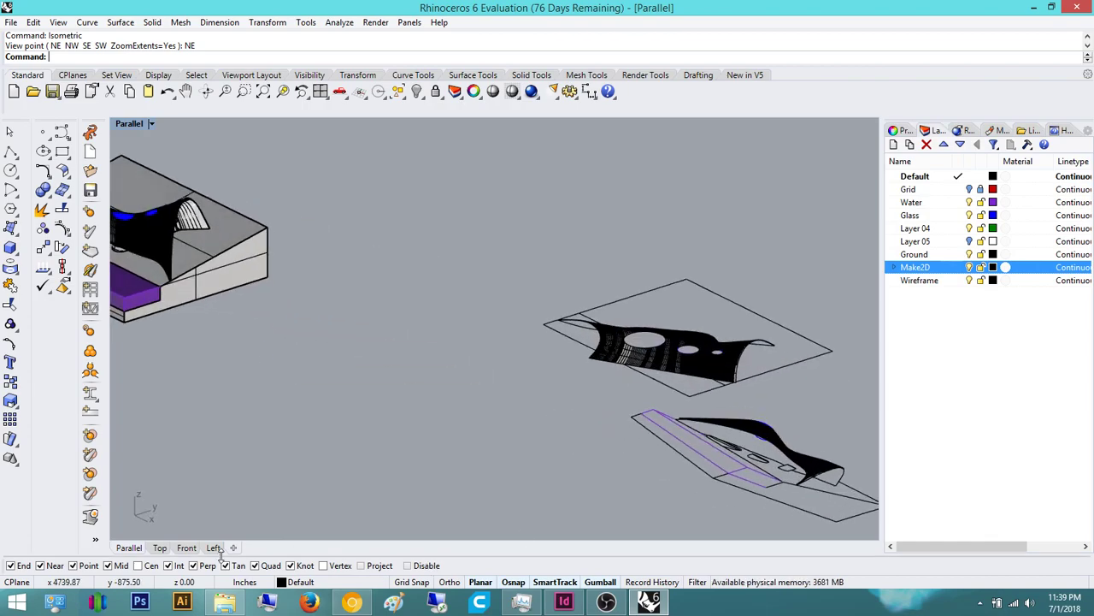
{"action": "left_click", "coordinate": [160, 547]}
{"action": "scroll", "coordinate": [687, 306], "scroll_direction": "up", "scroll_amount": 4}
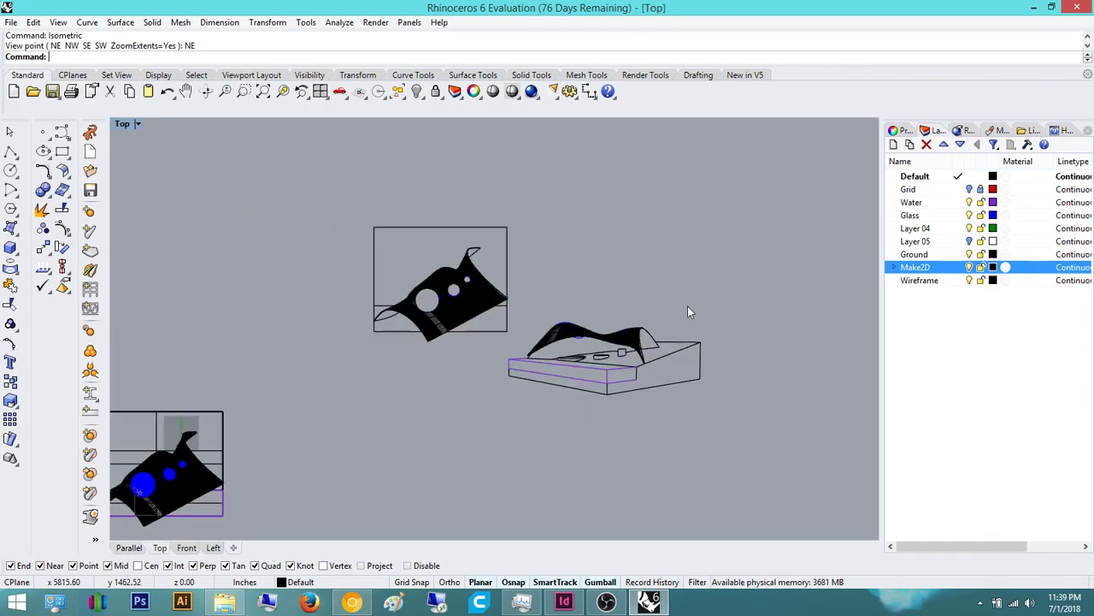
{"action": "scroll", "coordinate": [686, 309], "scroll_direction": "down", "scroll_amount": 6}
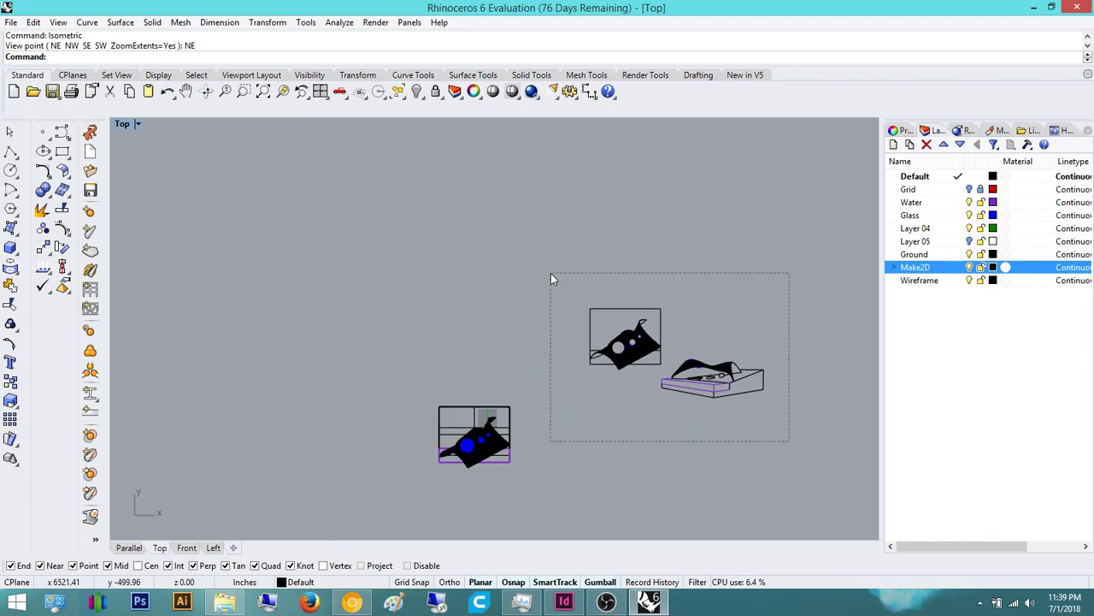
Select all curves of the perspective line drawing in the Top view and open the export dialog for them
{"action": "left_click_drag", "start_coordinate": [550, 275], "coordinate": [552, 275]}
{"action": "scroll", "coordinate": [582, 406], "scroll_direction": "up", "scroll_amount": 6}
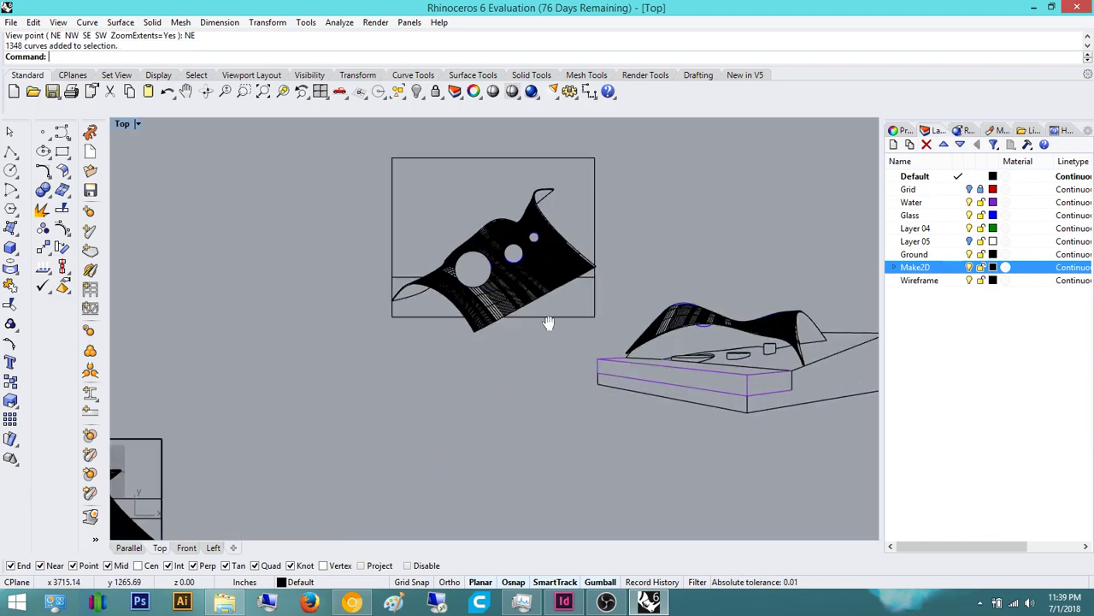
{"action": "right_click_drag", "start_coordinate": [548, 322], "coordinate": [477, 338]}
{"action": "left_click_drag", "start_coordinate": [534, 251], "coordinate": [526, 234]}
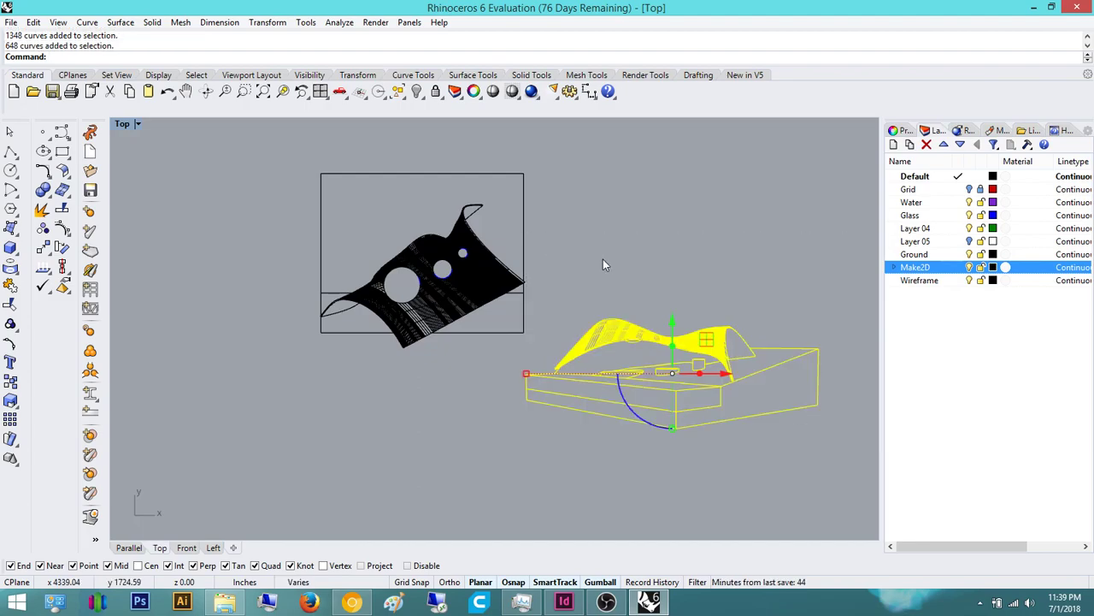
{"action": "key", "text": "Return"}
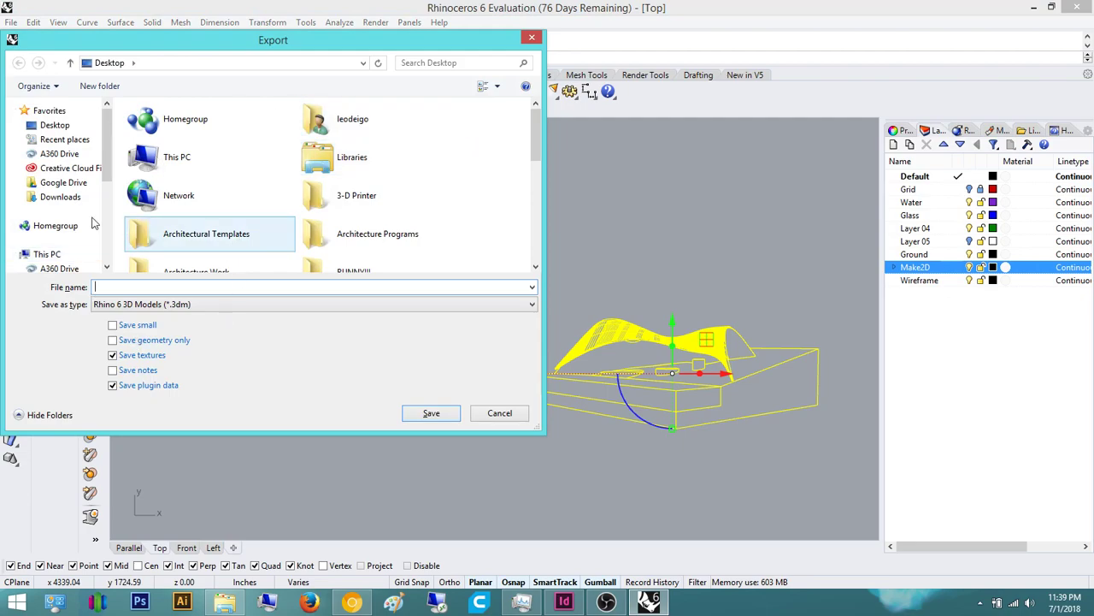
Review the export file types suited to the line drawing, such as Adobe Illustrator, and cancel the export
{"action": "left_click", "coordinate": [127, 310]}
{"action": "scroll", "coordinate": [359, 131], "scroll_direction": "down", "scroll_amount": 3}
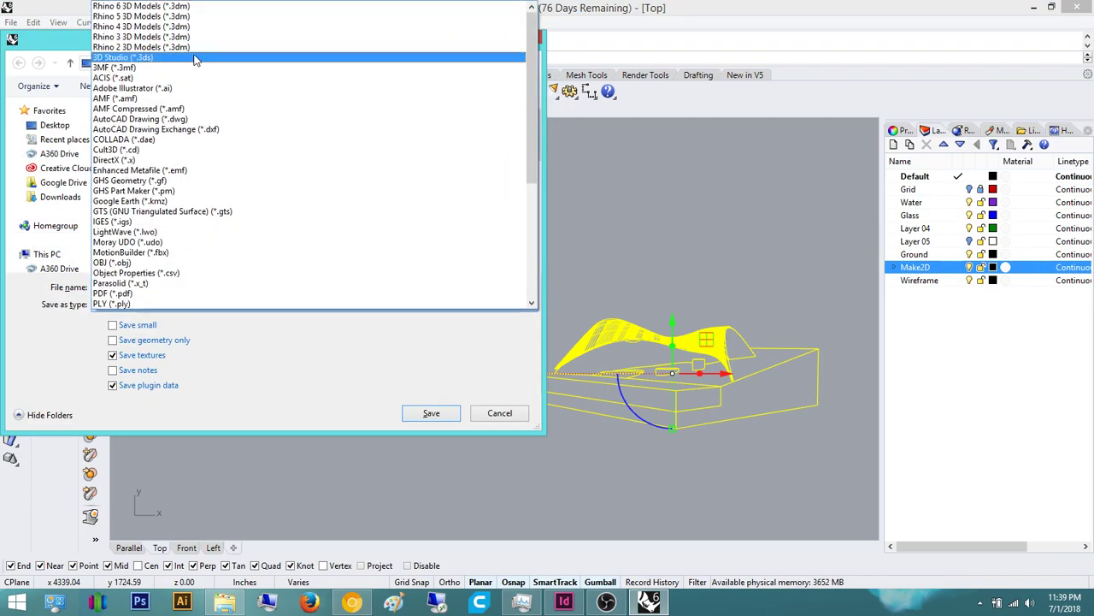
{"action": "scroll", "coordinate": [359, 132], "scroll_direction": "down", "scroll_amount": 1}
{"action": "scroll", "coordinate": [359, 131], "scroll_direction": "up", "scroll_amount": 5}
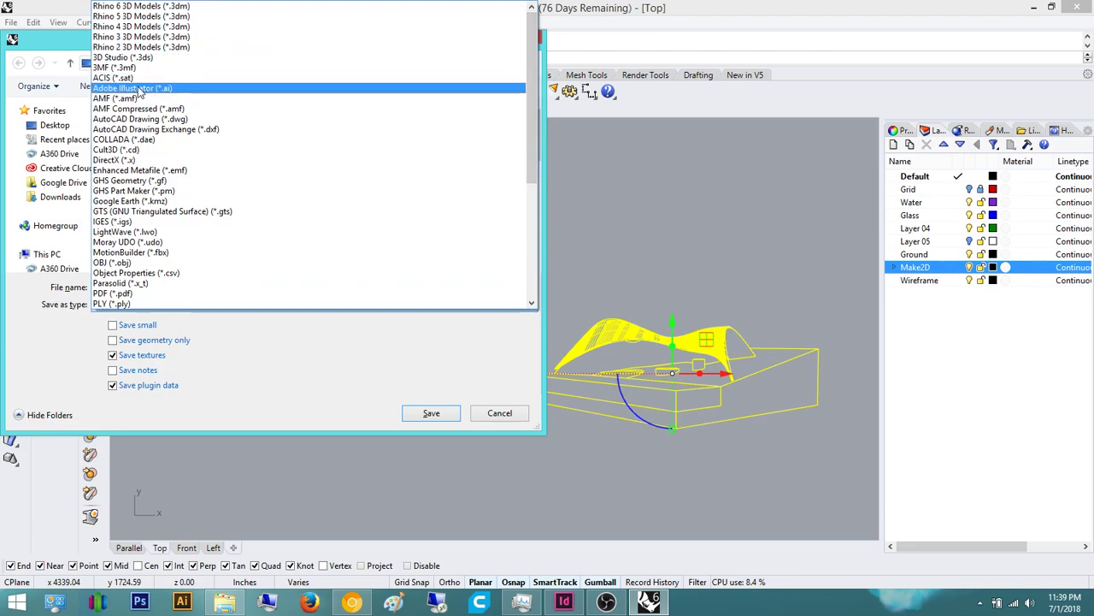
{"action": "left_click_drag", "start_coordinate": [529, 124], "coordinate": [501, 257]}
{"action": "left_click", "coordinate": [564, 245]}
{"action": "left_click", "coordinate": [497, 407]}
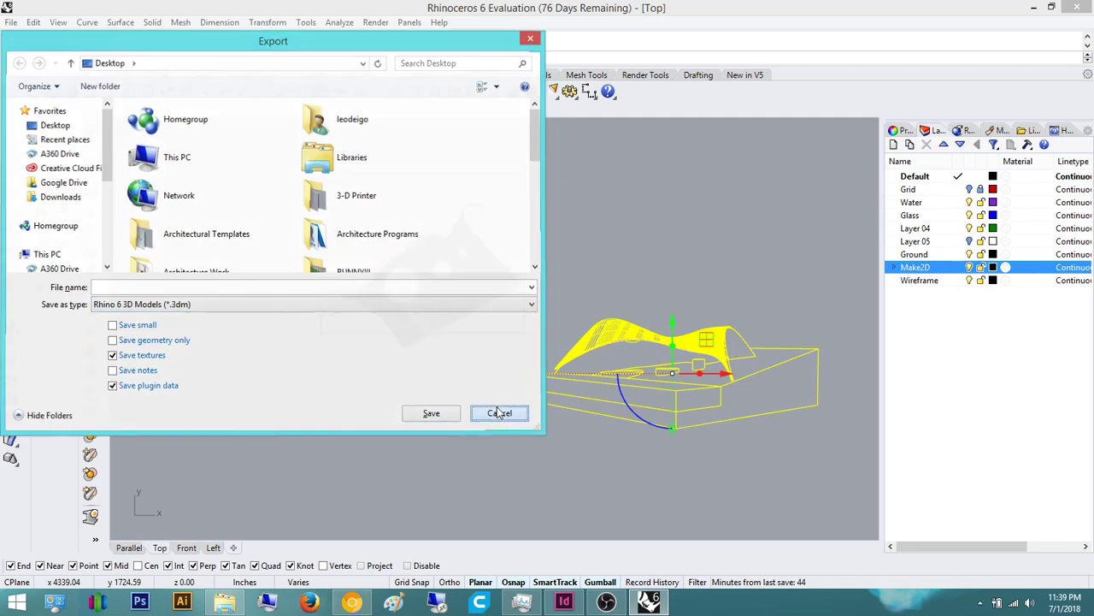
Select the entire 3D model instead of the line drawing and open the export dialog for it
{"action": "right_click_drag", "start_coordinate": [382, 382], "coordinate": [528, 349]}
{"action": "left_click", "coordinate": [278, 369]}
{"action": "right_click_drag", "start_coordinate": [278, 369], "coordinate": [459, 264]}
{"action": "scroll", "coordinate": [471, 266], "scroll_direction": "down", "scroll_amount": 4}
{"action": "left_click_drag", "start_coordinate": [479, 452], "coordinate": [202, 229]}
{"action": "right_click_drag", "start_coordinate": [373, 279], "coordinate": [328, 348]}
{"action": "right_click", "coordinate": [372, 244]}
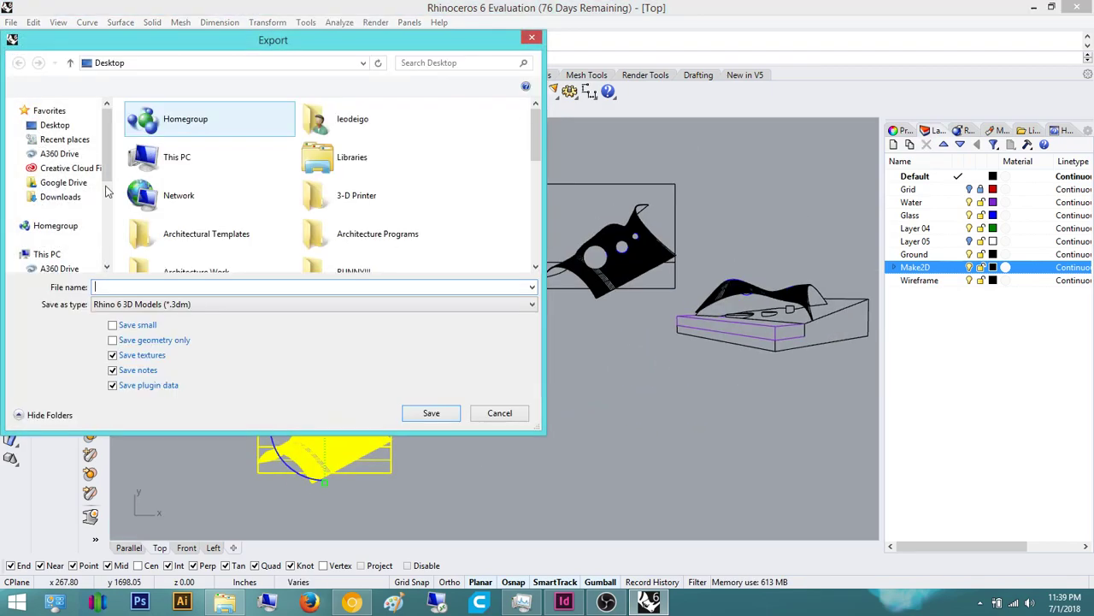
Review the export file types available for the 3D model, such as STL, cancel the export and clear the selection
{"action": "left_click", "coordinate": [154, 306]}
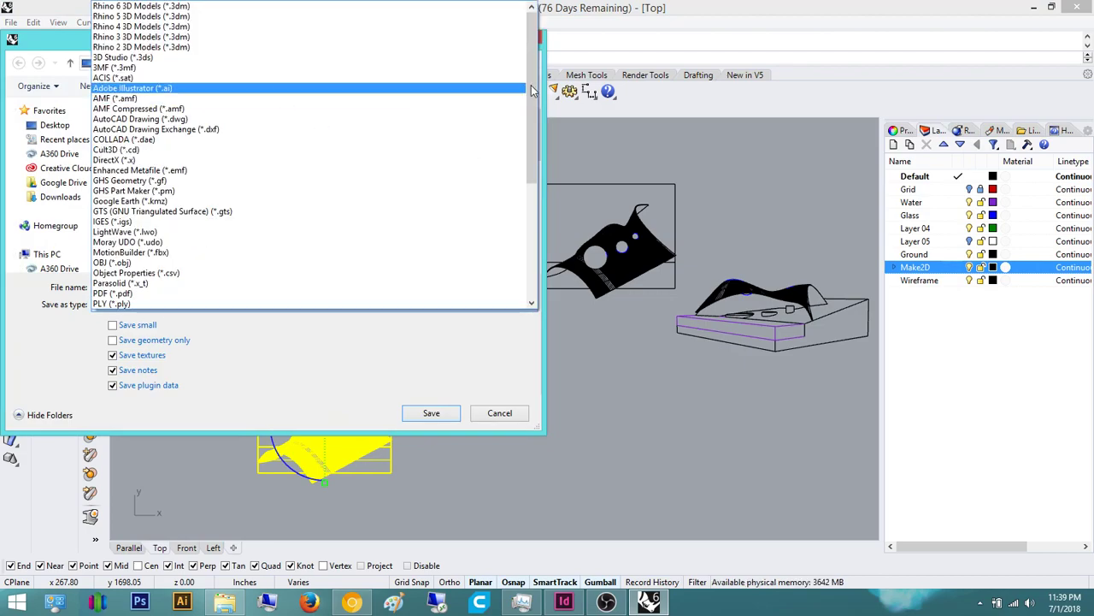
{"action": "left_click_drag", "start_coordinate": [533, 90], "coordinate": [513, 207]}
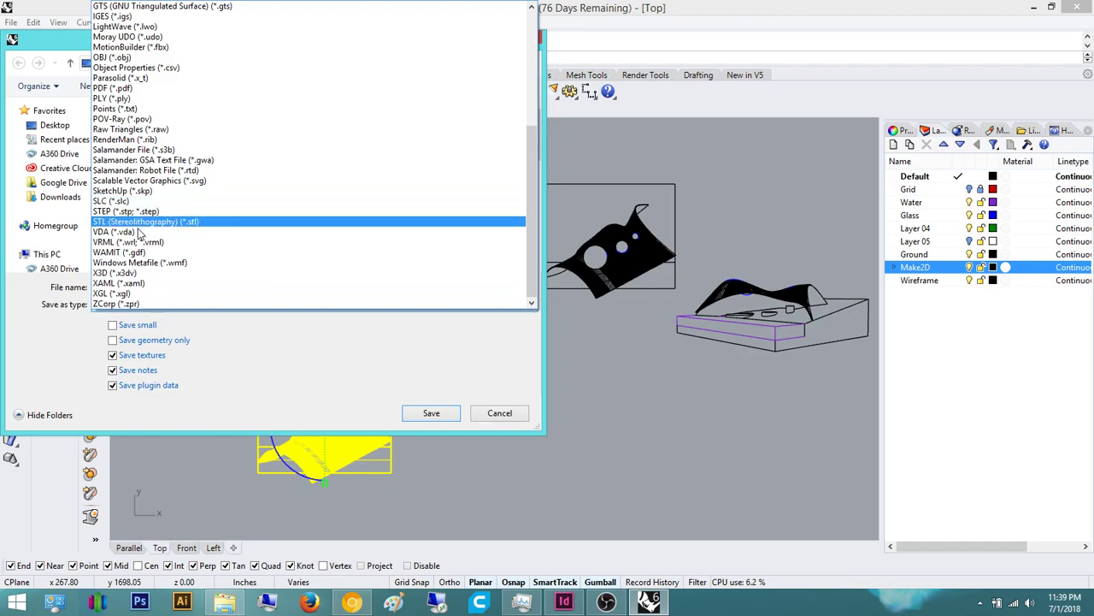
{"action": "scroll", "coordinate": [219, 93], "scroll_direction": "up", "scroll_amount": 2}
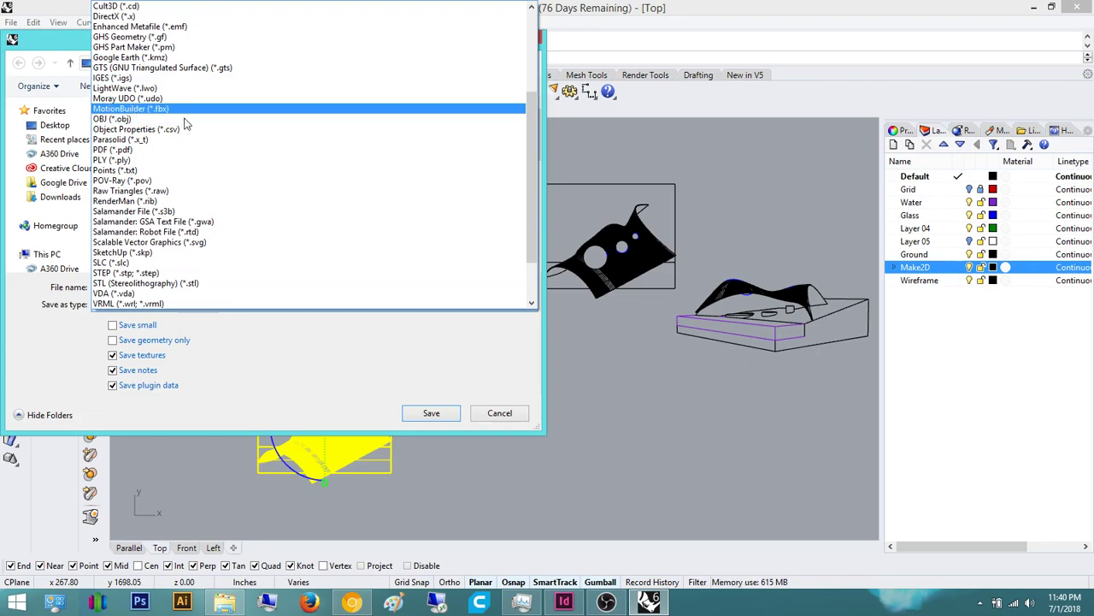
{"action": "left_click", "coordinate": [504, 413]}
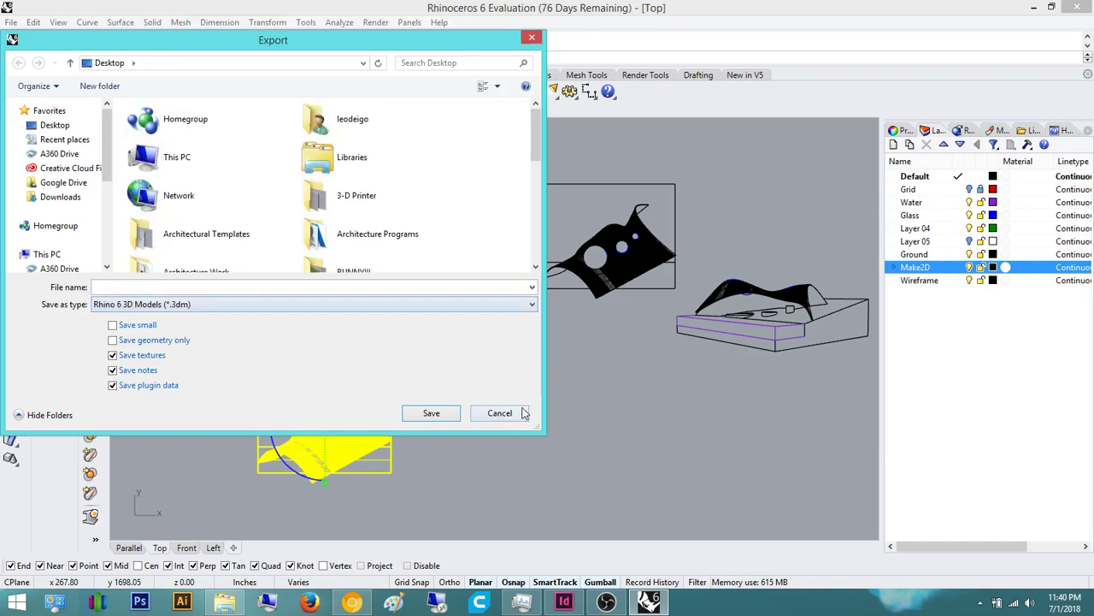
{"action": "left_click", "coordinate": [497, 413]}
{"action": "right_click_drag", "start_coordinate": [401, 312], "coordinate": [456, 318]}
{"action": "left_click", "coordinate": [455, 318]}
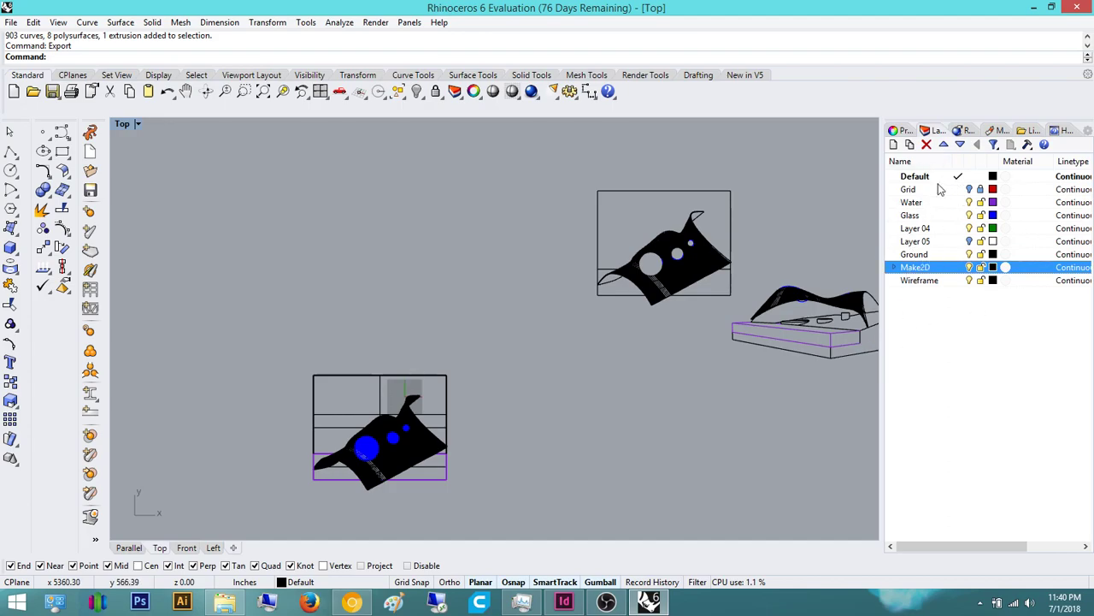
Select the Glass layer in the layer list
{"action": "right_click_drag", "start_coordinate": [613, 454], "coordinate": [551, 429]}
{"action": "right_click_drag", "start_coordinate": [478, 430], "coordinate": [615, 424]}
{"action": "scroll", "coordinate": [441, 373], "scroll_direction": "up", "scroll_amount": 8}
{"action": "scroll", "coordinate": [697, 300], "scroll_direction": "down", "scroll_amount": 4}
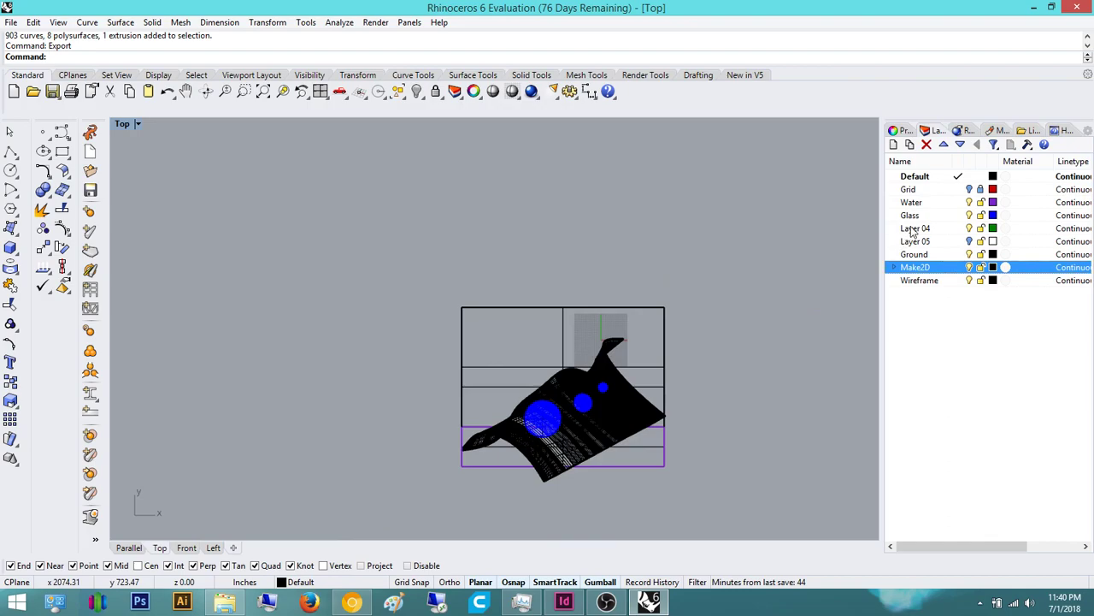
{"action": "left_click", "coordinate": [910, 216]}
{"action": "right_click_drag", "start_coordinate": [538, 477], "coordinate": [475, 451]}
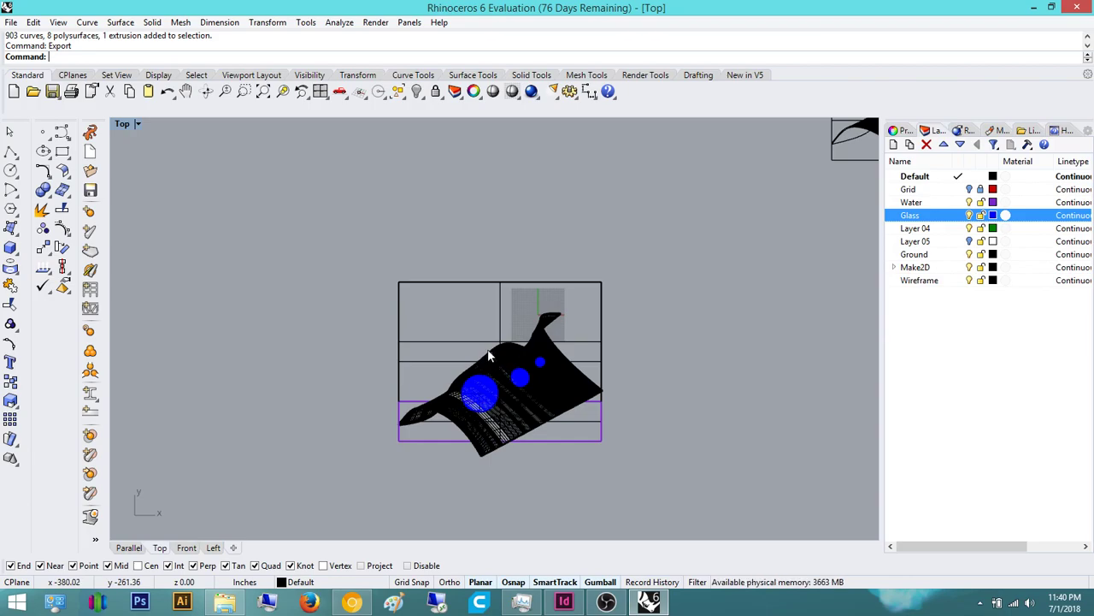
{"action": "right_click_drag", "start_coordinate": [656, 364], "coordinate": [454, 357]}
{"action": "scroll", "coordinate": [455, 356], "scroll_direction": "down", "scroll_amount": 6}
{"action": "right_click_drag", "start_coordinate": [615, 273], "coordinate": [469, 300]}
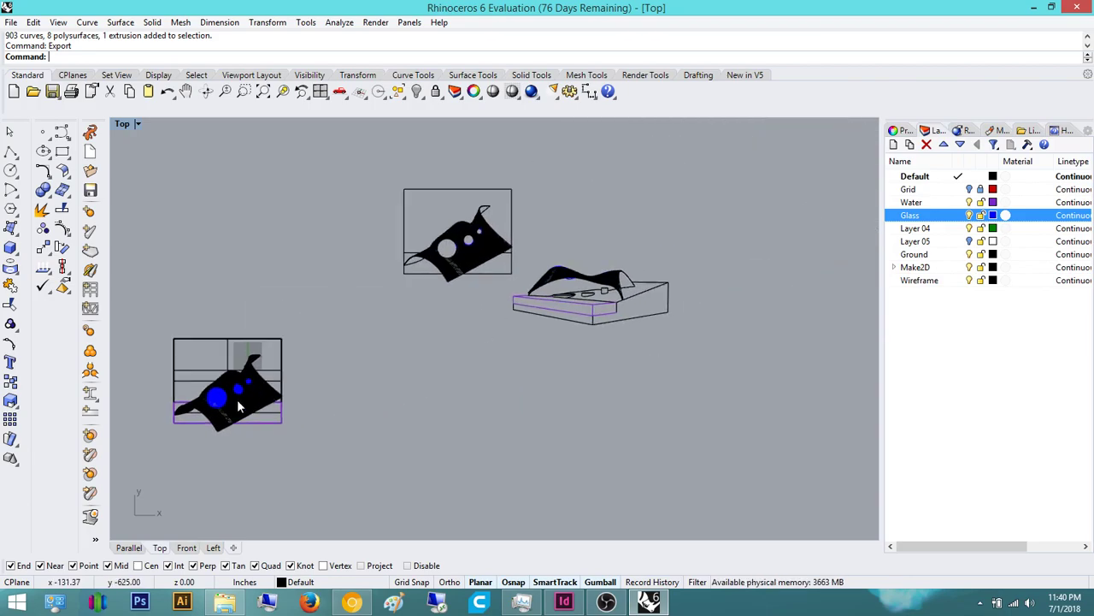
{"action": "scroll", "coordinate": [216, 405], "scroll_direction": "up", "scroll_amount": 8}
{"action": "scroll", "coordinate": [289, 322], "scroll_direction": "up", "scroll_amount": 4}
{"action": "scroll", "coordinate": [288, 318], "scroll_direction": "down", "scroll_amount": 8}
{"action": "right_click_drag", "start_coordinate": [289, 323], "coordinate": [330, 312]}
{"action": "left_click", "coordinate": [146, 549]}
{"action": "right_click_drag", "start_coordinate": [390, 368], "coordinate": [297, 314]}
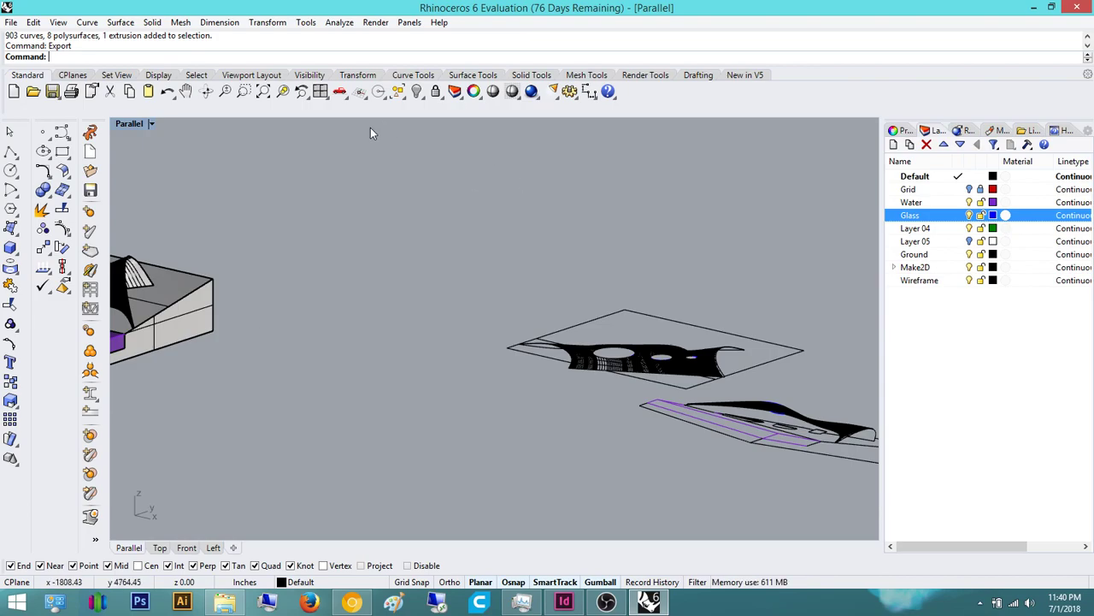
{"action": "mouse_move", "coordinate": [320, 420]}
{"action": "right_mouse_down"}
{"action": "mouse_move", "coordinate": [399, 428]}
{"action": "mouse_move", "coordinate": [330, 425]}
{"action": "mouse_move", "coordinate": [337, 413]}
{"action": "right_mouse_up"}
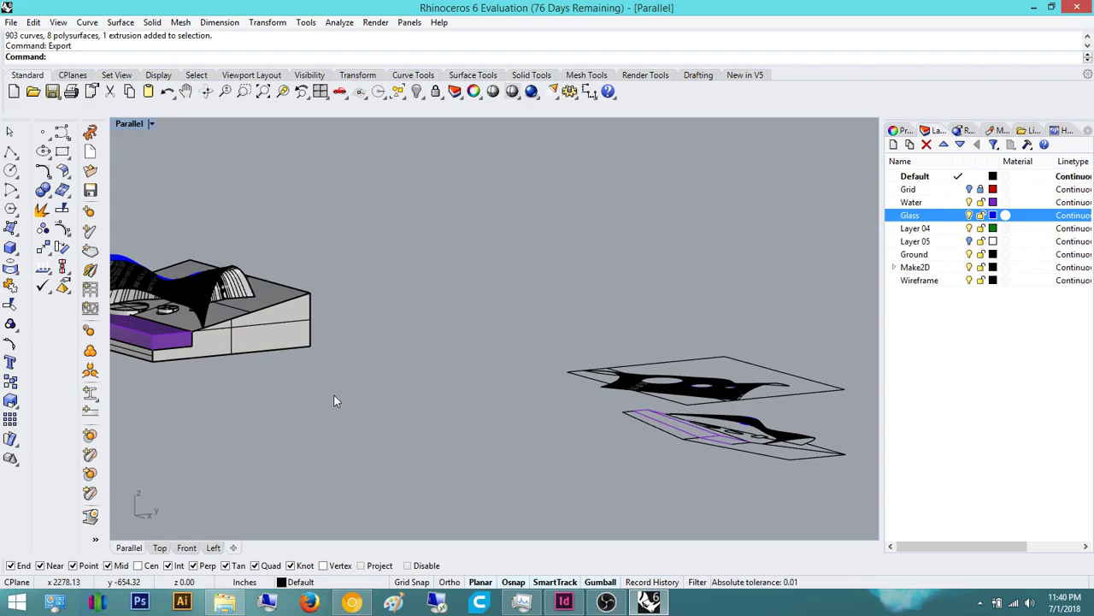
{"action": "right_click_drag", "start_coordinate": [233, 358], "coordinate": [245, 383]}
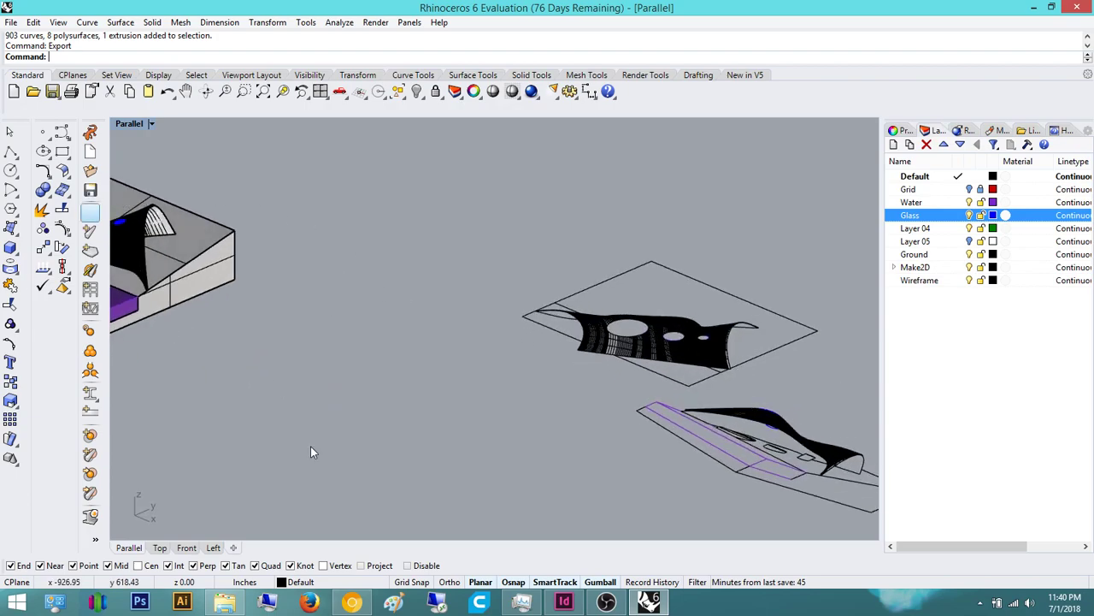